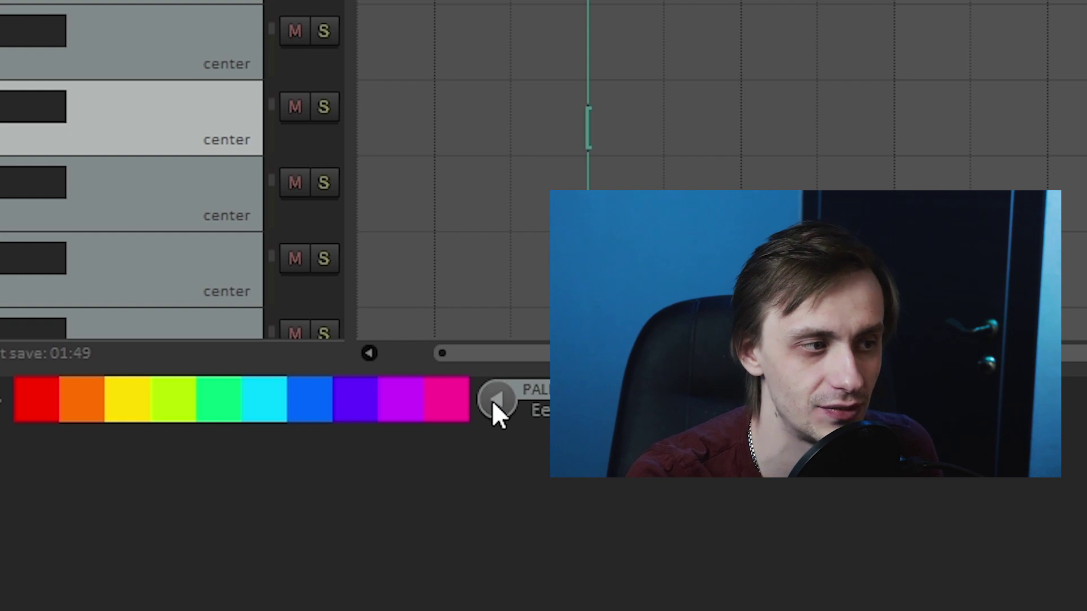
Cycle through the Eeek, Vice and Cool track color palettes to compare them, and settle on the Cool palette
{"action": "left_click", "coordinate": [492, 399]}
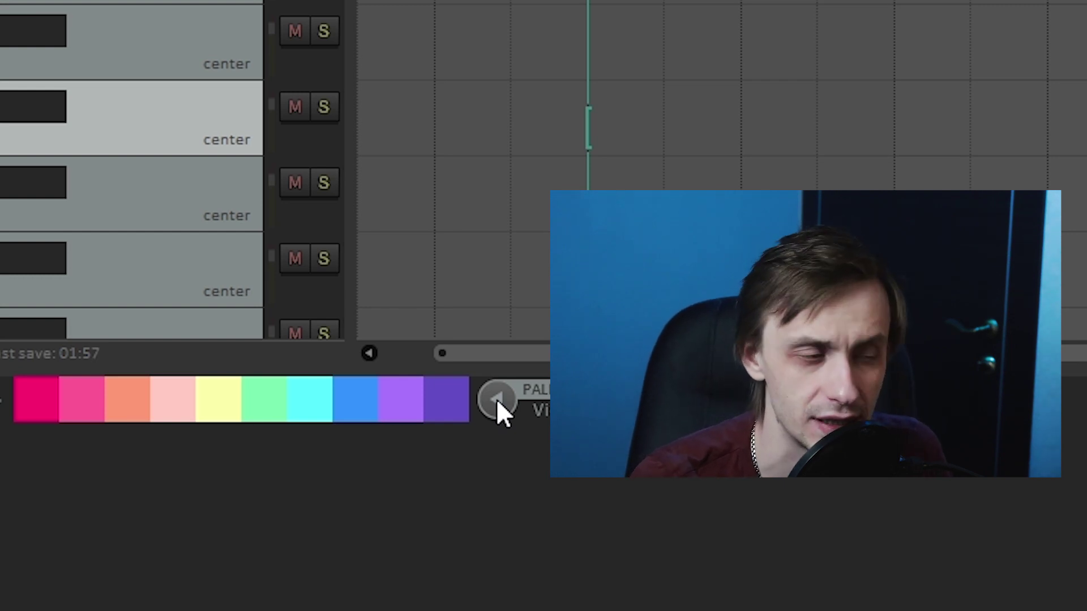
{"action": "left_click", "coordinate": [497, 399]}
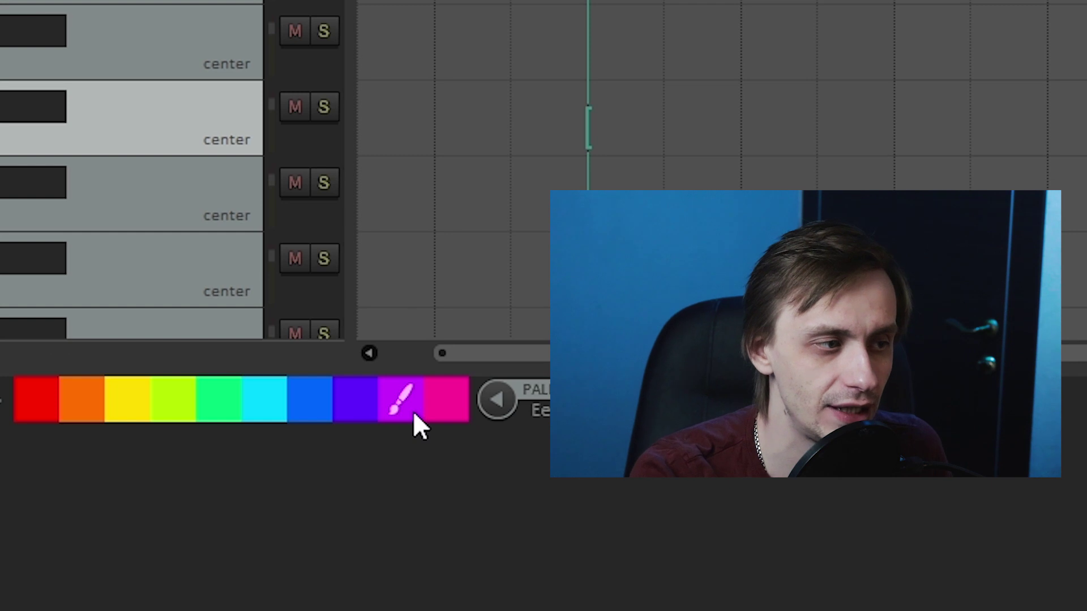
{"action": "left_click", "coordinate": [494, 400]}
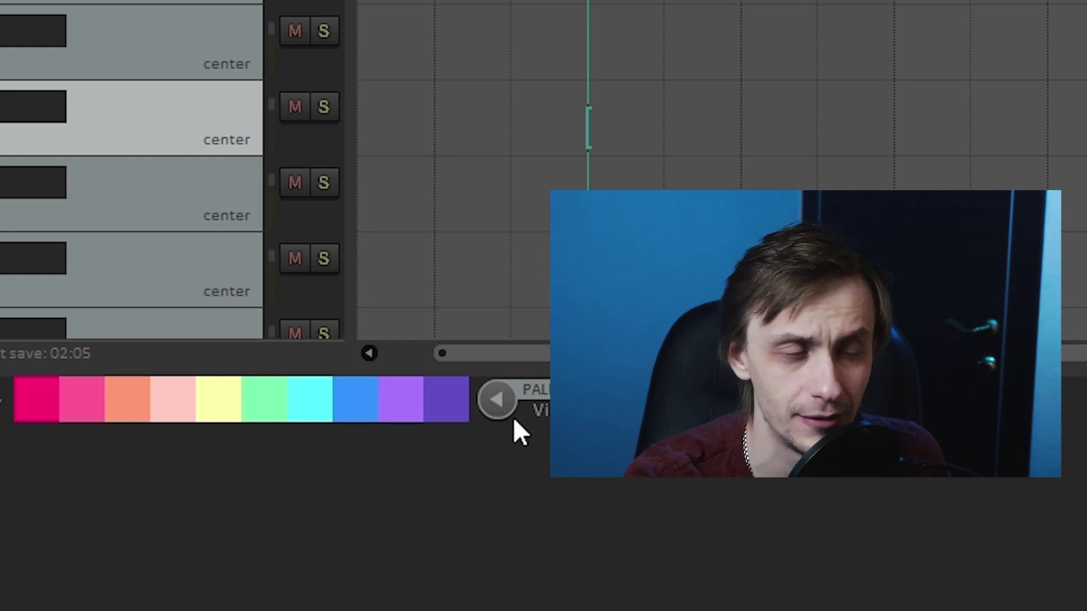
{"action": "left_click", "coordinate": [504, 398]}
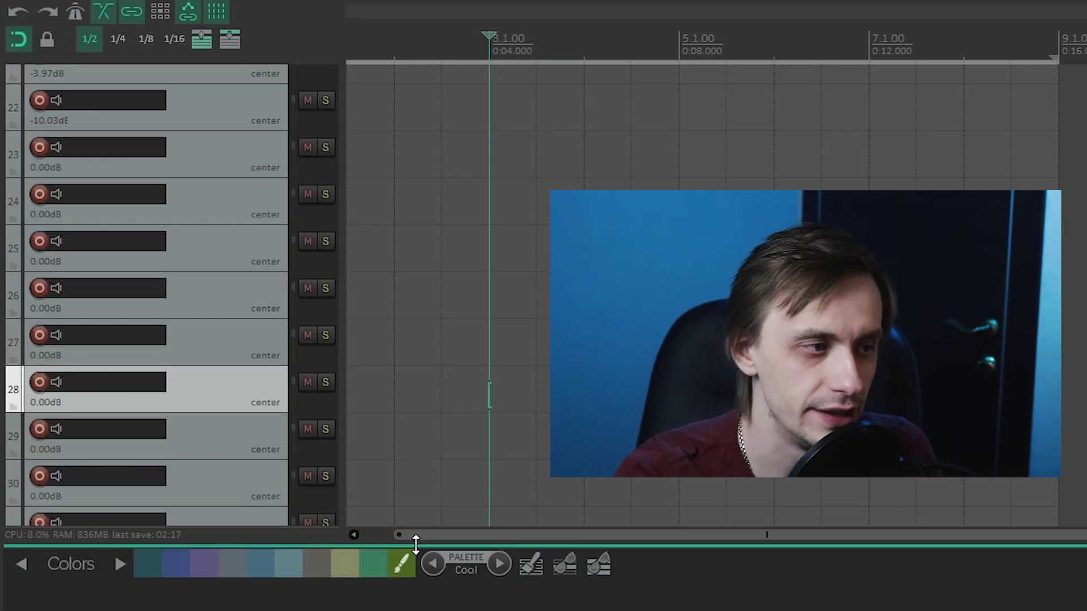
{"action": "left_click", "coordinate": [434, 563]}
{"action": "left_click", "coordinate": [494, 563]}
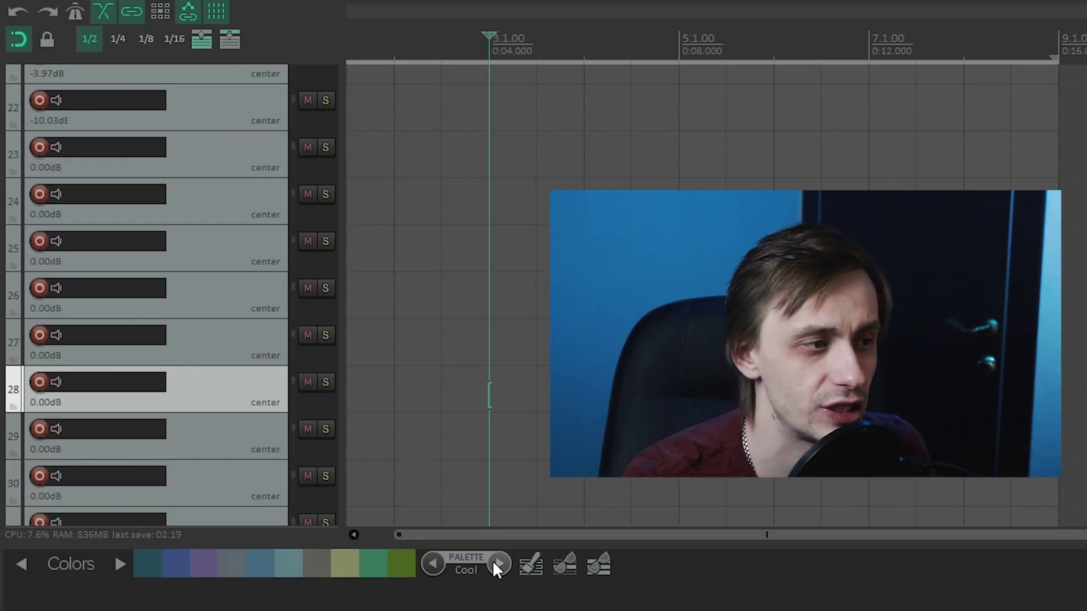
{"action": "left_click", "coordinate": [493, 562]}
{"action": "left_click", "coordinate": [433, 562]}
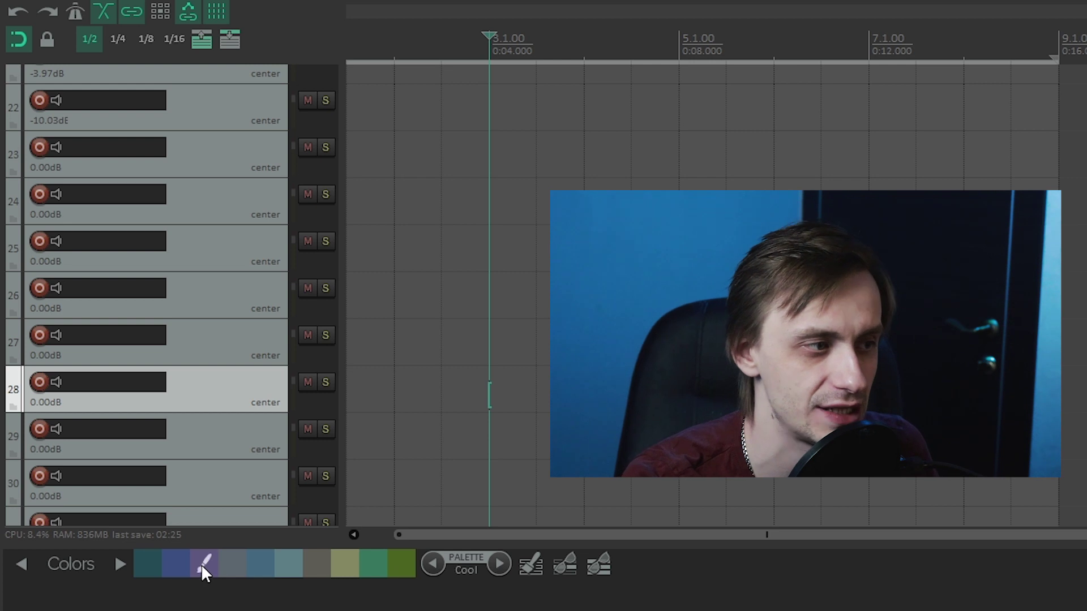
{"action": "left_click", "coordinate": [500, 562]}
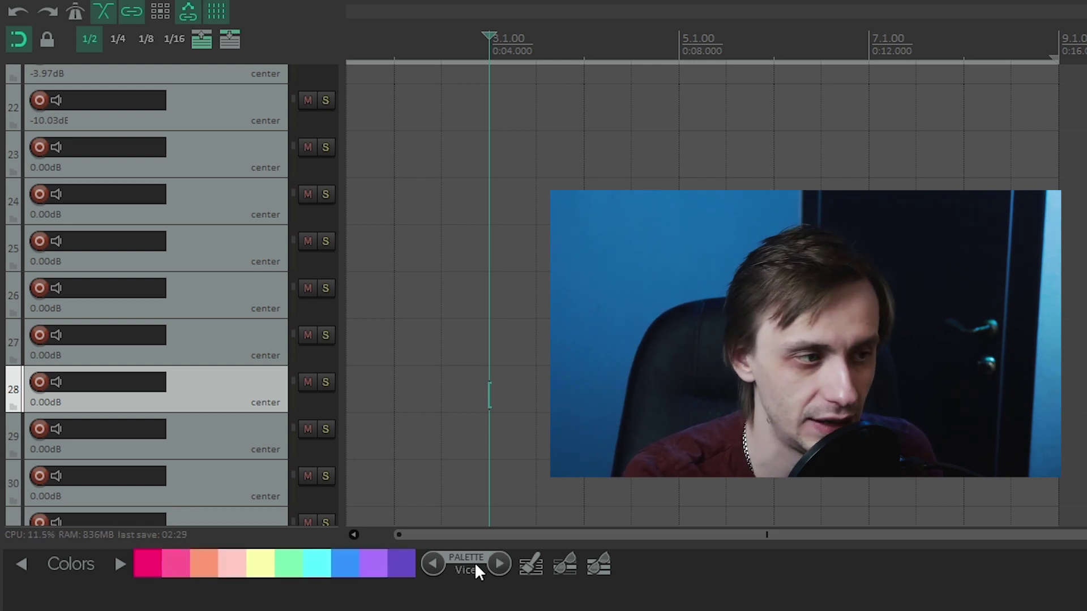
{"action": "left_click", "coordinate": [485, 565]}
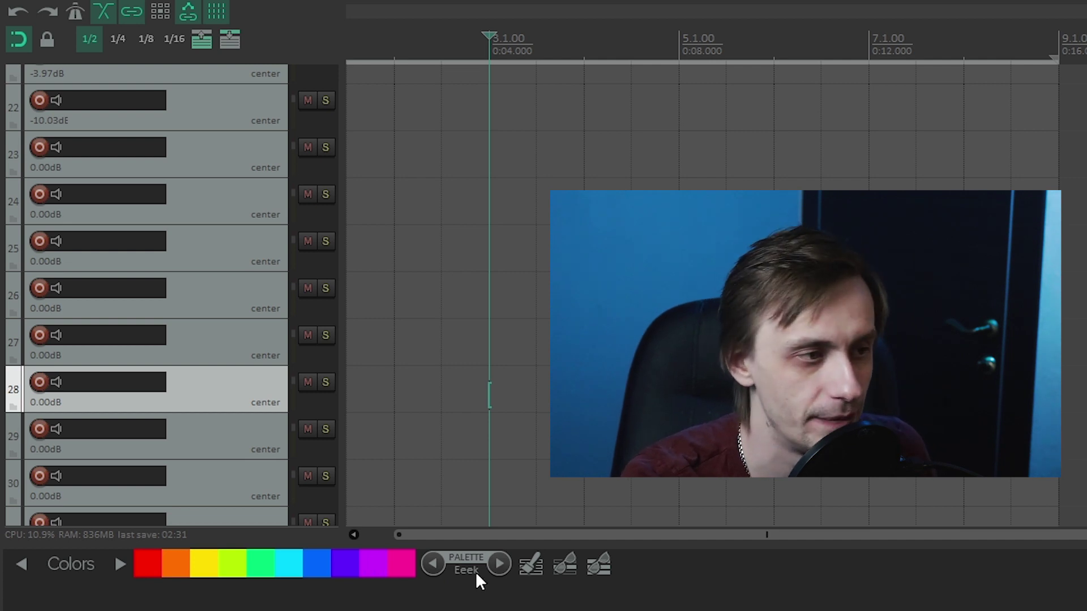
{"action": "left_click", "coordinate": [433, 563]}
{"action": "left_click", "coordinate": [433, 562]}
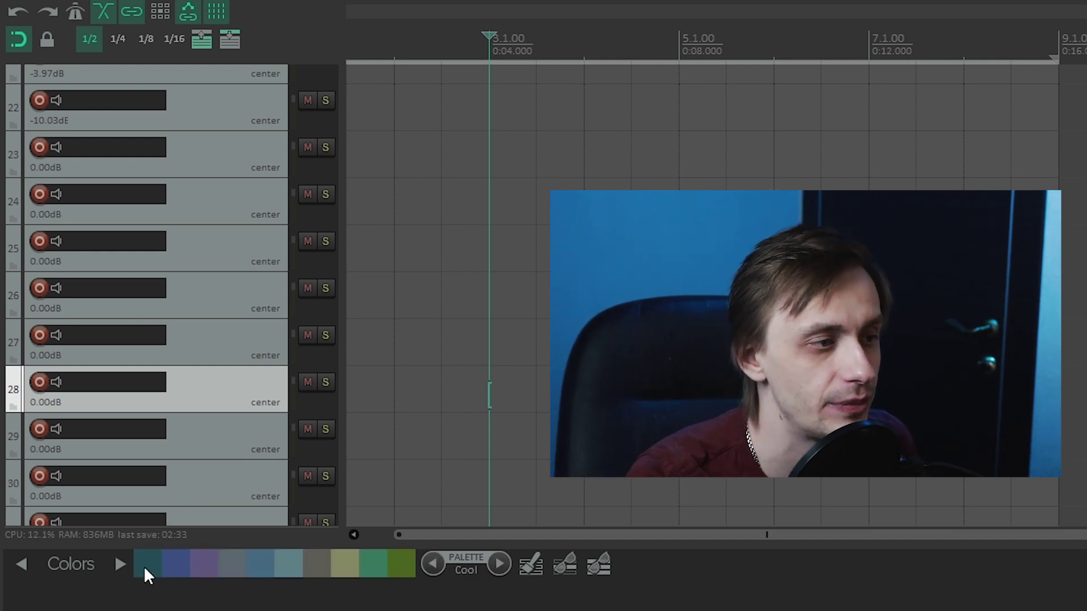
Color track 22 olive green, track 23 khaki and track 24 green using the Cool palette
{"action": "left_click", "coordinate": [259, 95]}
{"action": "left_click", "coordinate": [345, 563]}
{"action": "left_click", "coordinate": [229, 171]}
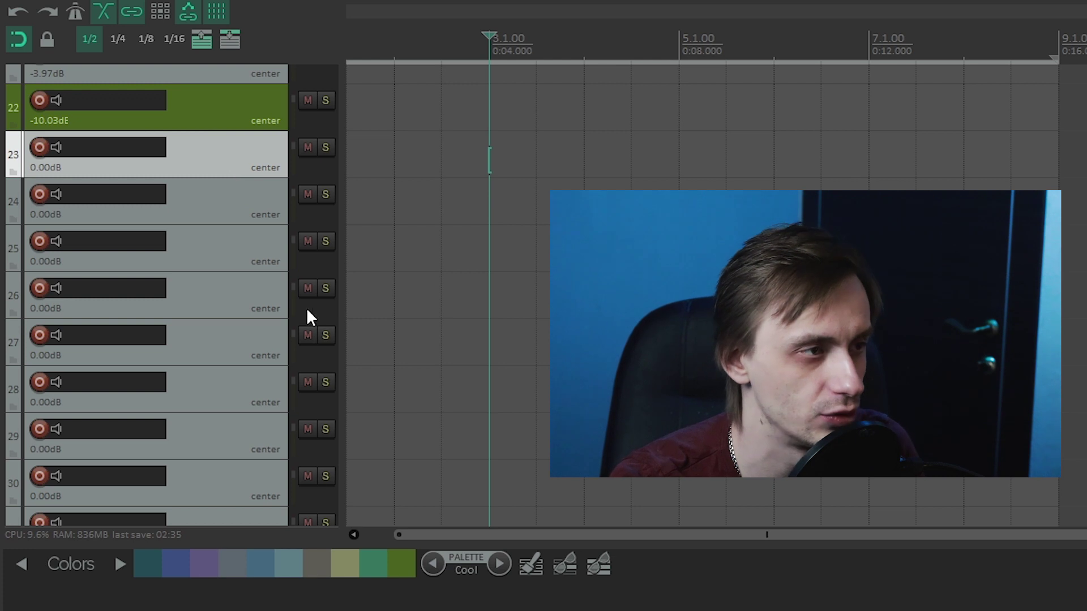
{"action": "left_click", "coordinate": [372, 563]}
{"action": "left_click", "coordinate": [339, 565]}
{"action": "left_click", "coordinate": [266, 213]}
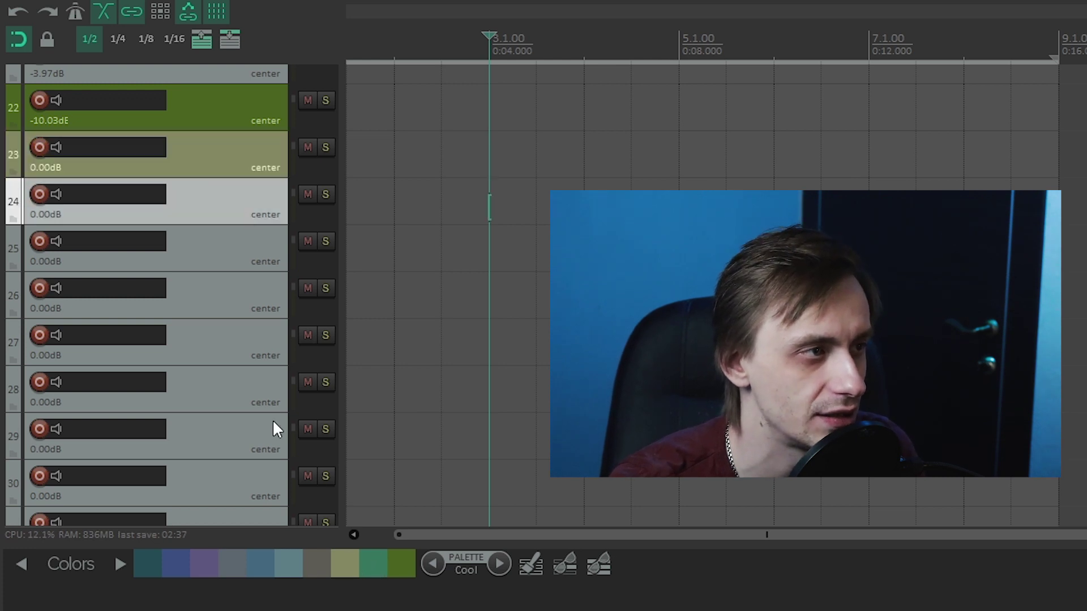
{"action": "left_click", "coordinate": [365, 563]}
Color track 25 gray-brown, track 26 purple and track 27 blue using the Cool palette
{"action": "left_click", "coordinate": [195, 251]}
{"action": "left_click", "coordinate": [310, 563]}
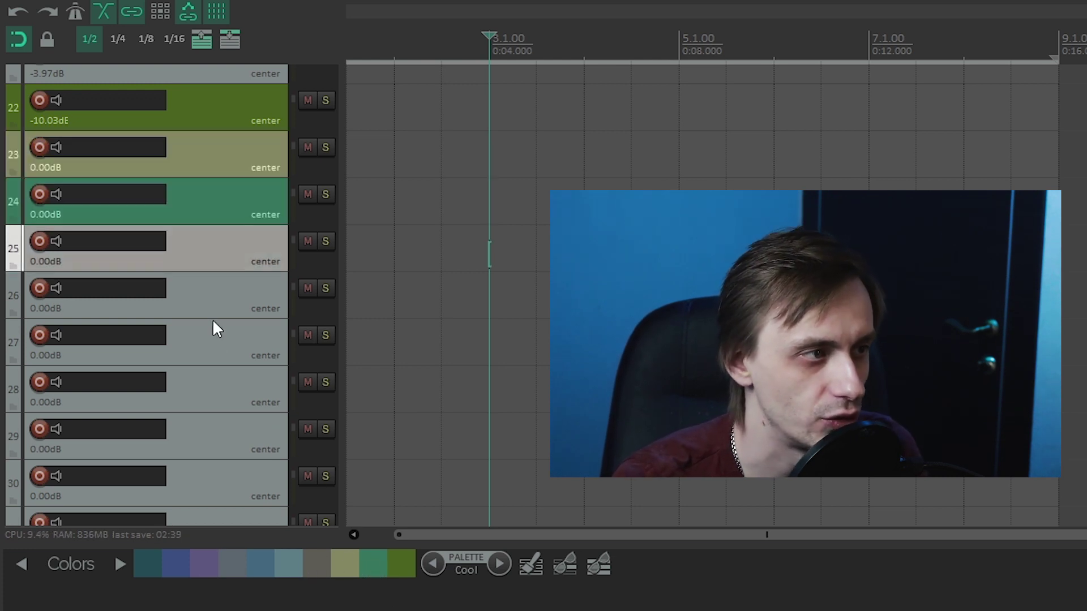
{"action": "left_click", "coordinate": [212, 318]}
{"action": "left_click", "coordinate": [215, 563]}
{"action": "left_click", "coordinate": [220, 347]}
{"action": "left_click", "coordinate": [181, 572]}
Color track 28 dark teal, track 29 green and track 30 steel blue using the Cool palette
{"action": "left_click", "coordinate": [212, 379]}
{"action": "left_click", "coordinate": [150, 569]}
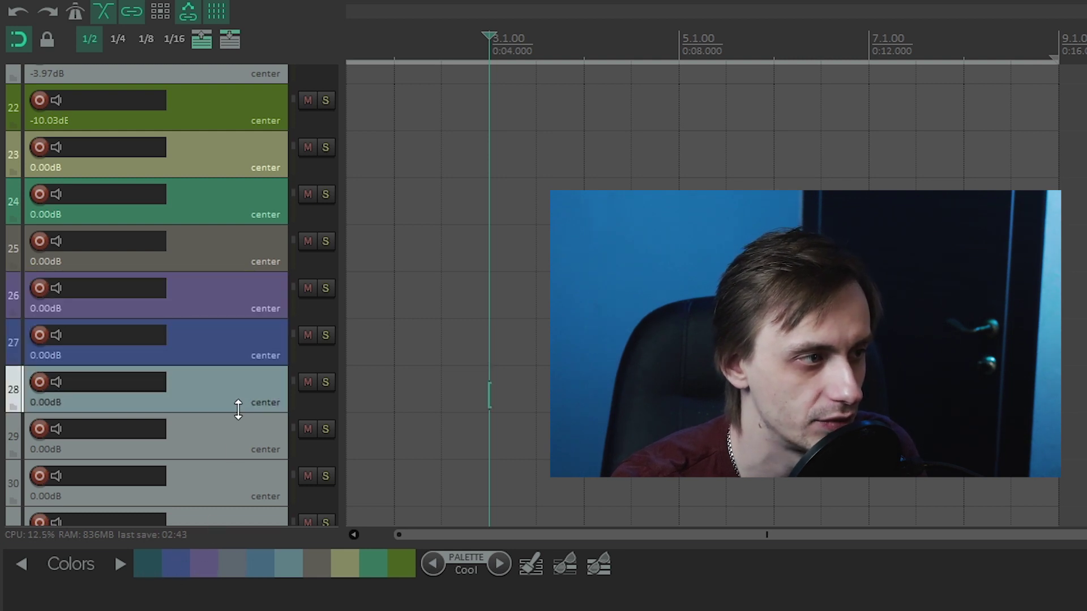
{"action": "left_click", "coordinate": [235, 433]}
{"action": "left_click", "coordinate": [377, 561]}
{"action": "left_click", "coordinate": [230, 499]}
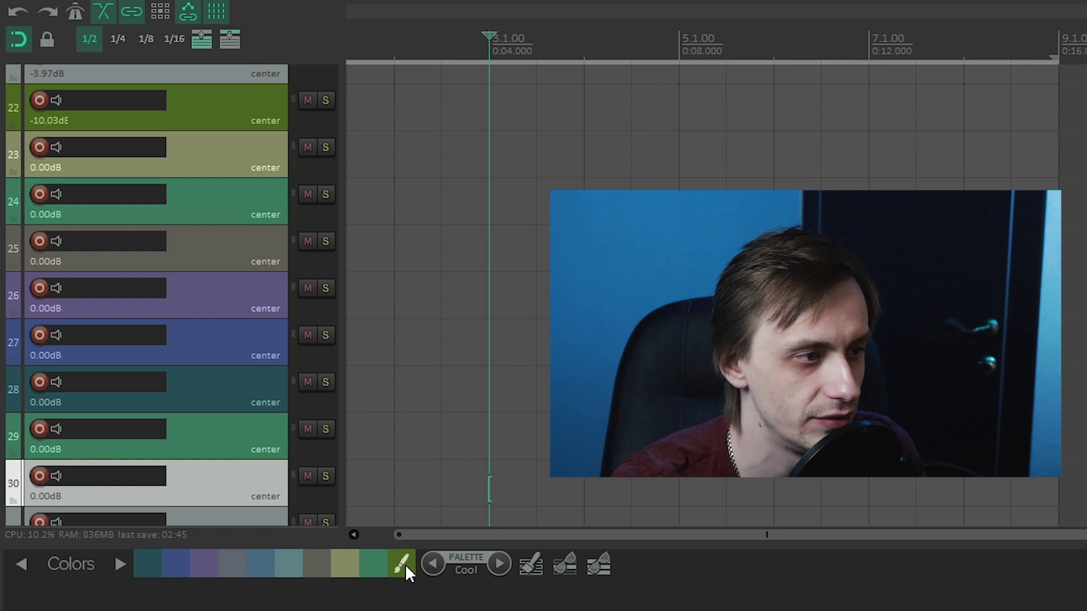
{"action": "left_click", "coordinate": [270, 563]}
{"action": "left_click", "coordinate": [231, 242]}
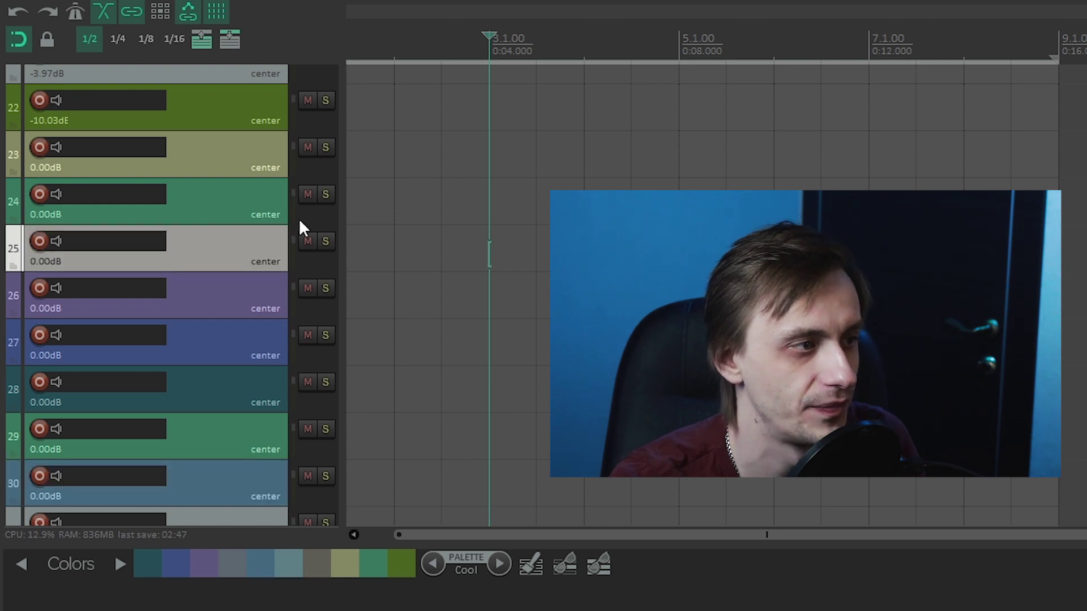
{"action": "left_click", "coordinate": [244, 134]}
{"action": "left_click", "coordinate": [245, 124]}
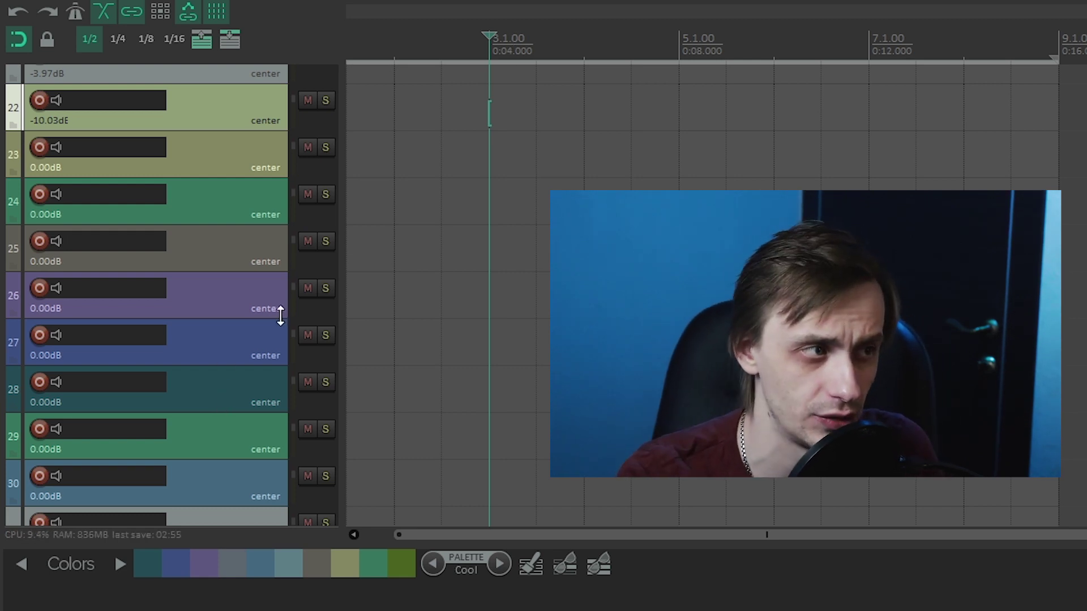
{"action": "left_click", "coordinate": [235, 148]}
{"action": "left_click", "coordinate": [234, 119]}
{"action": "left_click", "coordinate": [221, 79]}
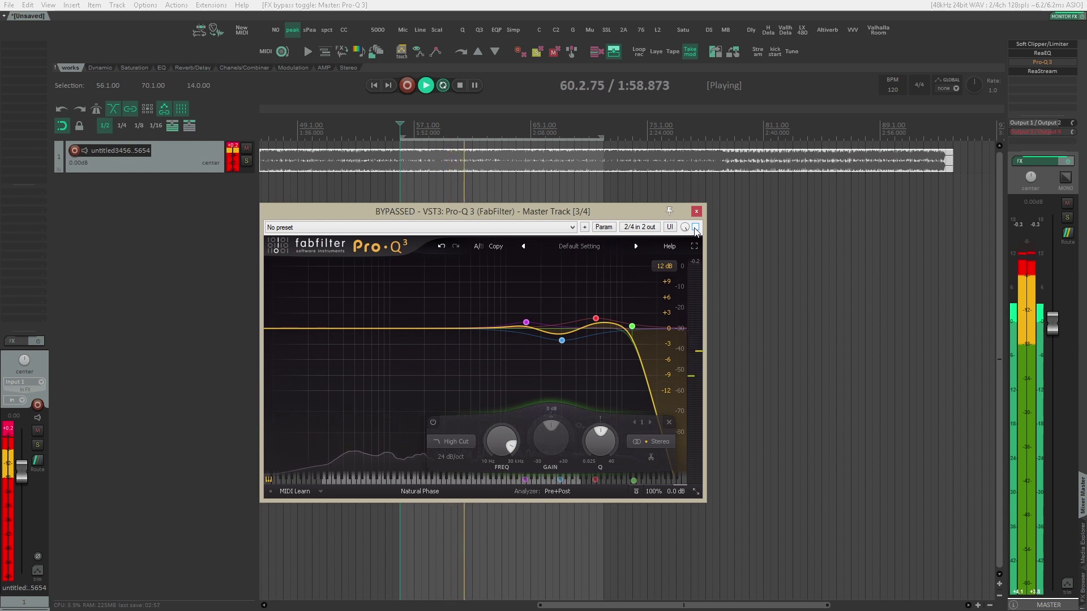
Compare the playing master track with the Pro-Q 3 equalizer enabled and bypassed
{"action": "left_click", "coordinate": [695, 227]}
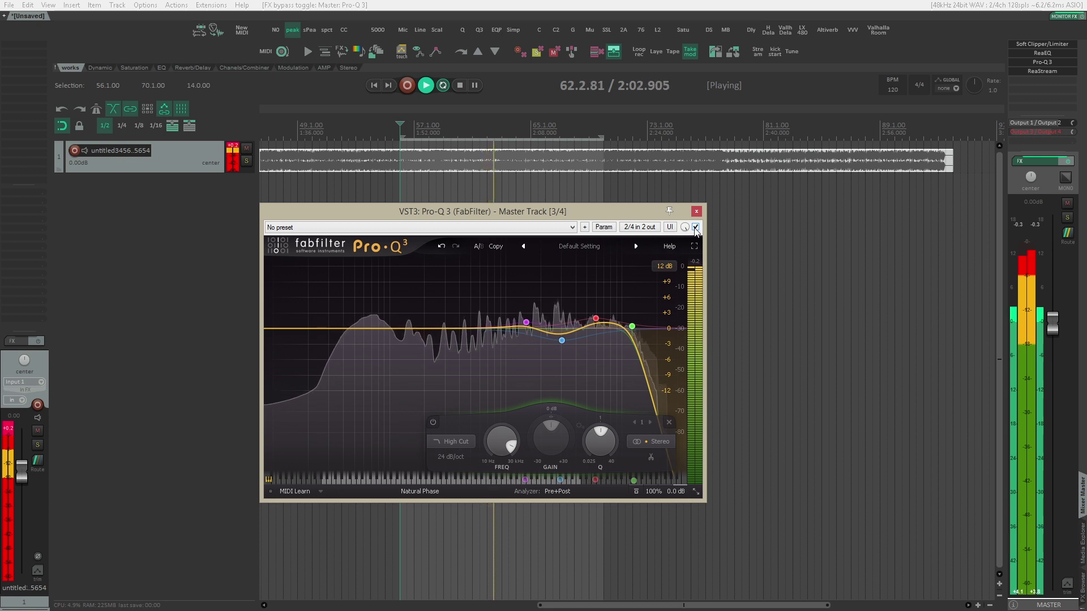
{"action": "left_click", "coordinate": [695, 227]}
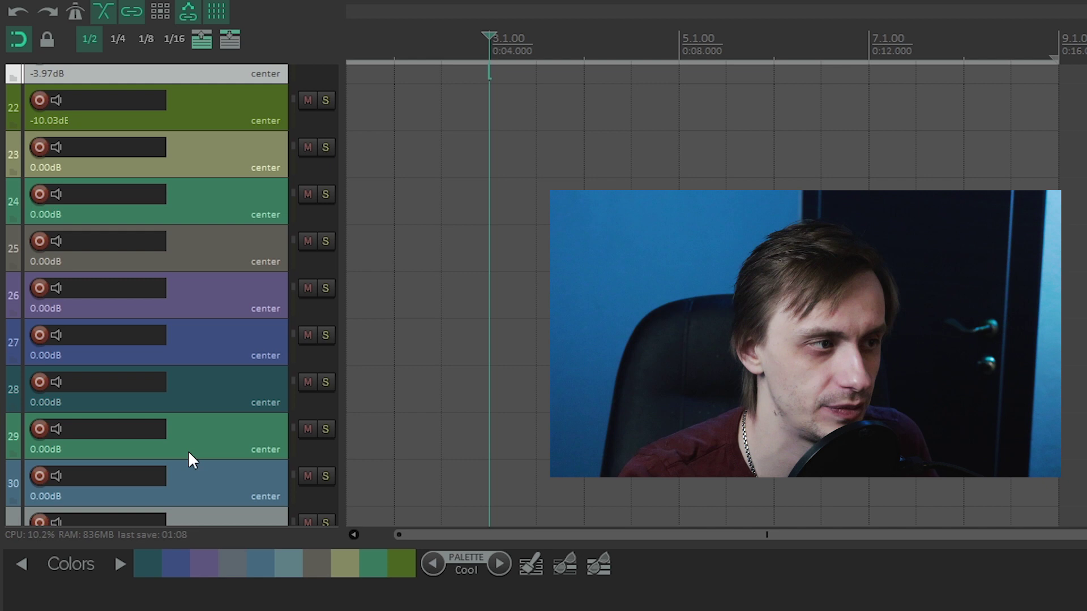
Recolor track 27 bright purple using the Vice palette and deselect the track to view the result
{"action": "left_click", "coordinate": [213, 352]}
{"action": "left_click", "coordinate": [499, 563]}
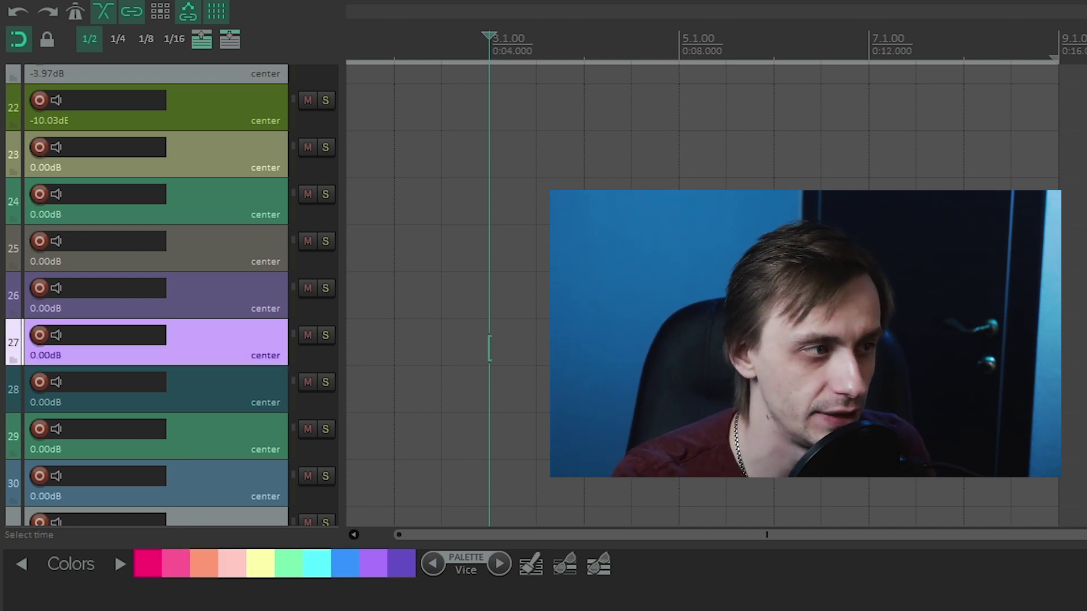
{"action": "left_click", "coordinate": [373, 566]}
{"action": "left_click", "coordinate": [220, 75]}
{"action": "left_click", "coordinate": [441, 206]}
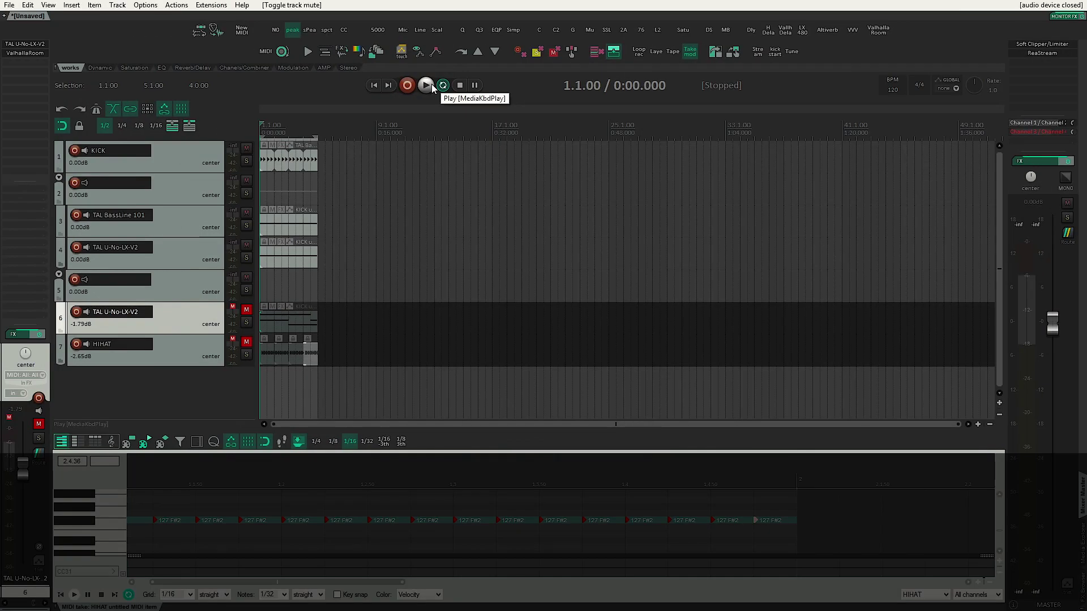
Start playback and unmute the TAL U-No-LX-V2 synth on track 6 and the HIHAT track
{"action": "left_click", "coordinate": [427, 87]}
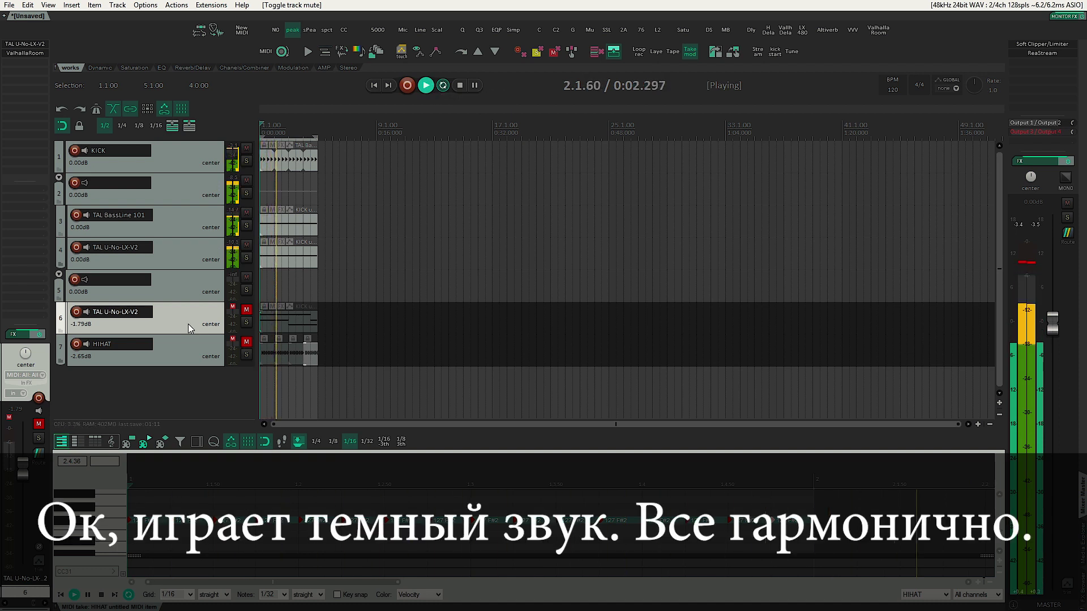
{"action": "left_click", "coordinate": [247, 310]}
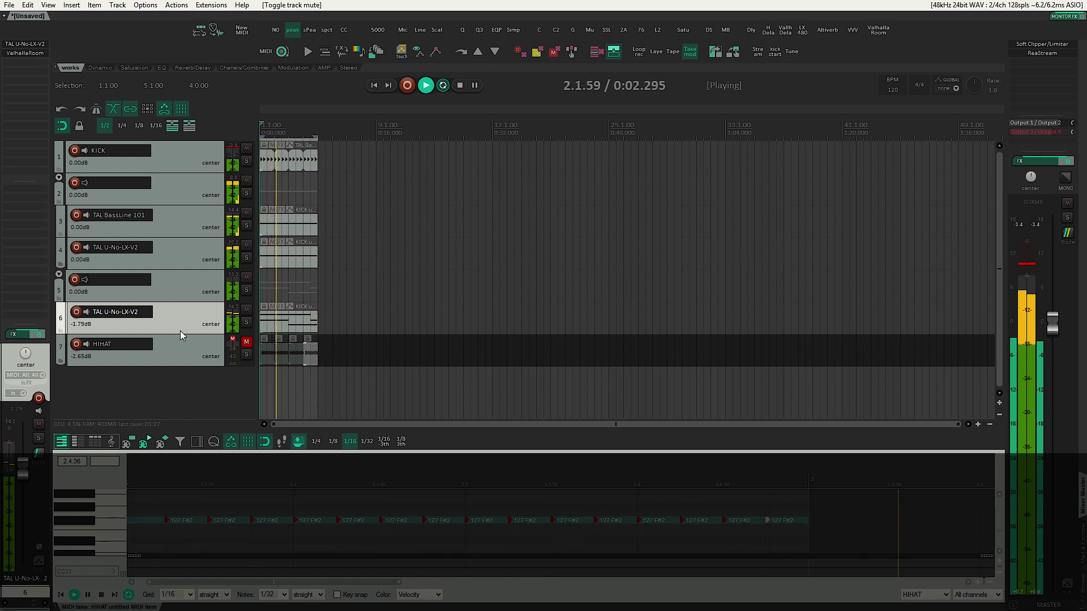
{"action": "left_click", "coordinate": [247, 342]}
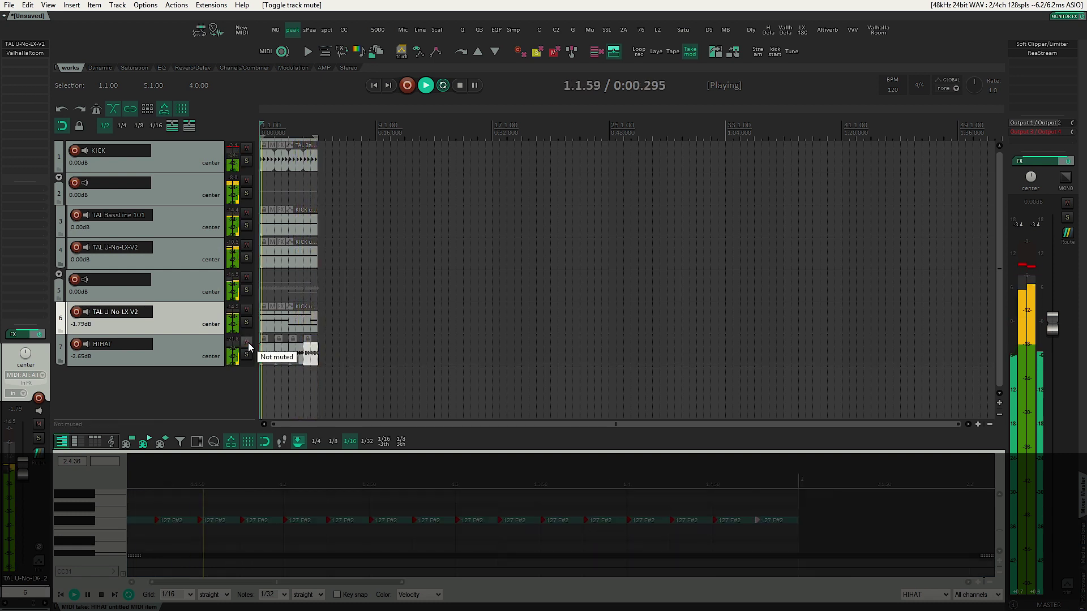
Open the TAL U-No-LX-V2 synth on track 6 and raise its VCF cutoff to about 4.2 along with its VCF envelope amount
{"action": "left_click", "coordinate": [210, 343]}
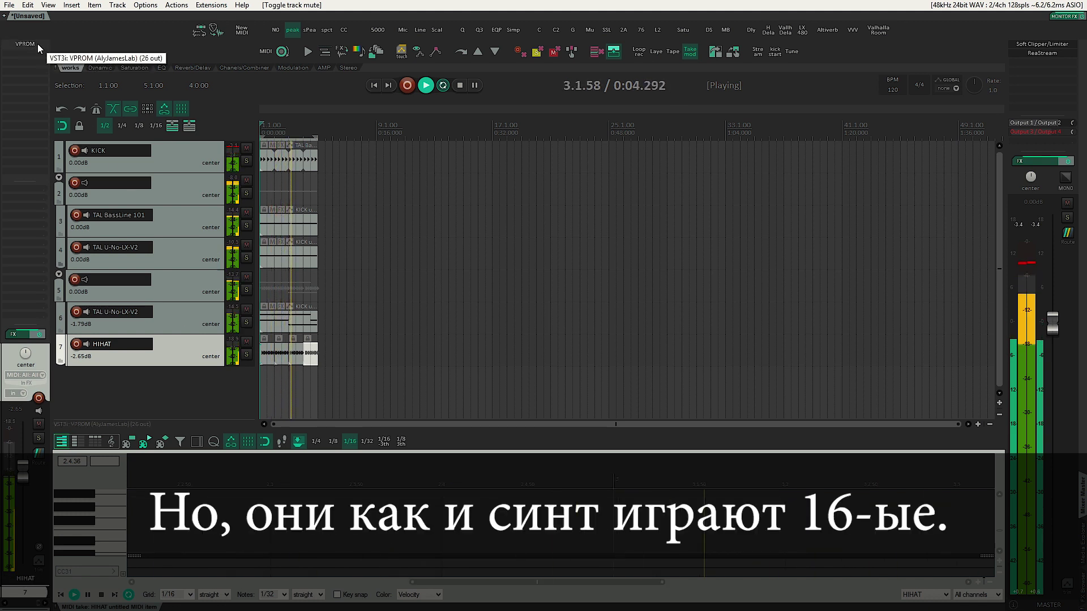
{"action": "left_click", "coordinate": [187, 307]}
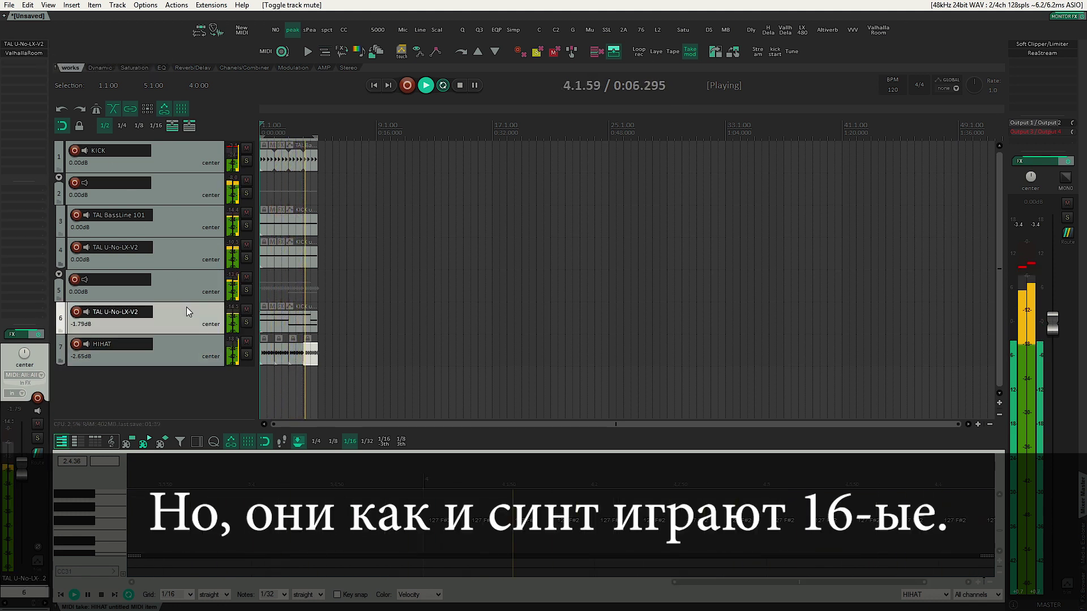
{"action": "left_click", "coordinate": [34, 44]}
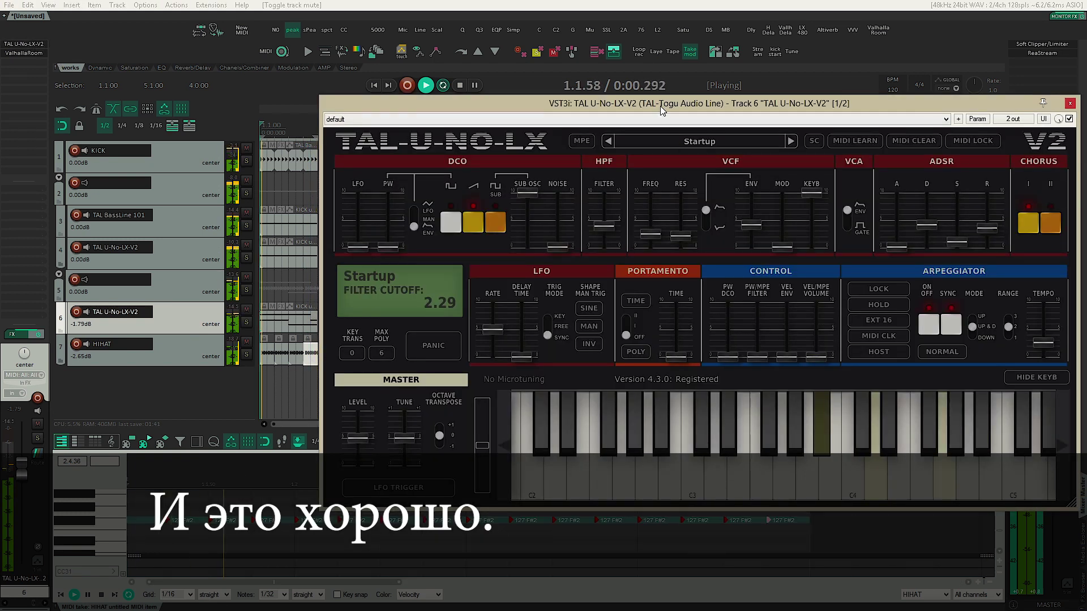
{"action": "left_click_drag", "start_coordinate": [660, 106], "coordinate": [637, 99]}
{"action": "left_click_drag", "start_coordinate": [631, 226], "coordinate": [632, 214]}
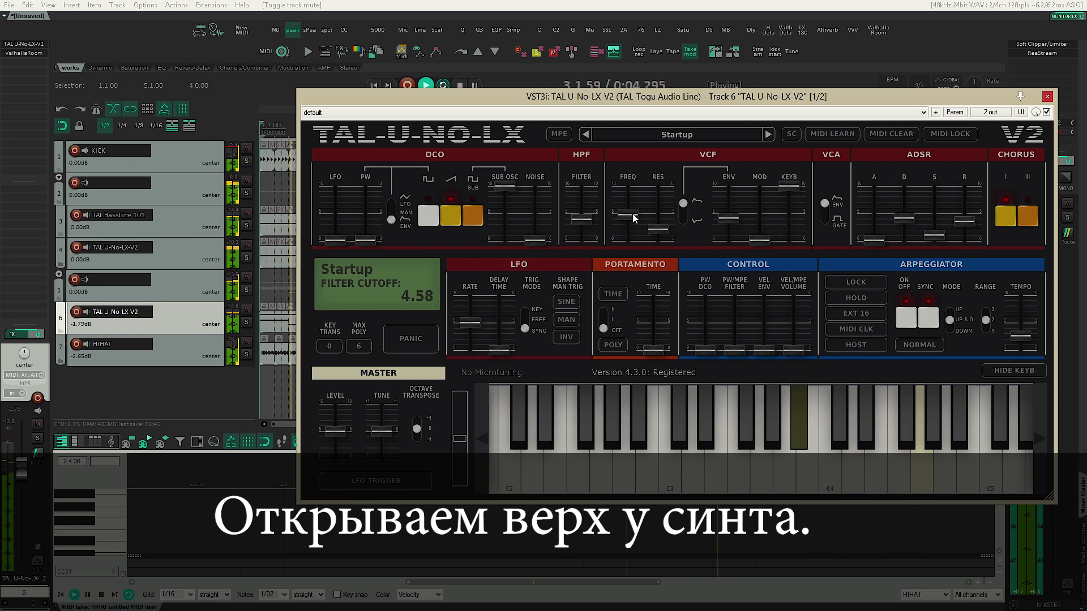
{"action": "left_click_drag", "start_coordinate": [734, 225], "coordinate": [732, 212]}
{"action": "left_click_drag", "start_coordinate": [633, 219], "coordinate": [633, 221]}
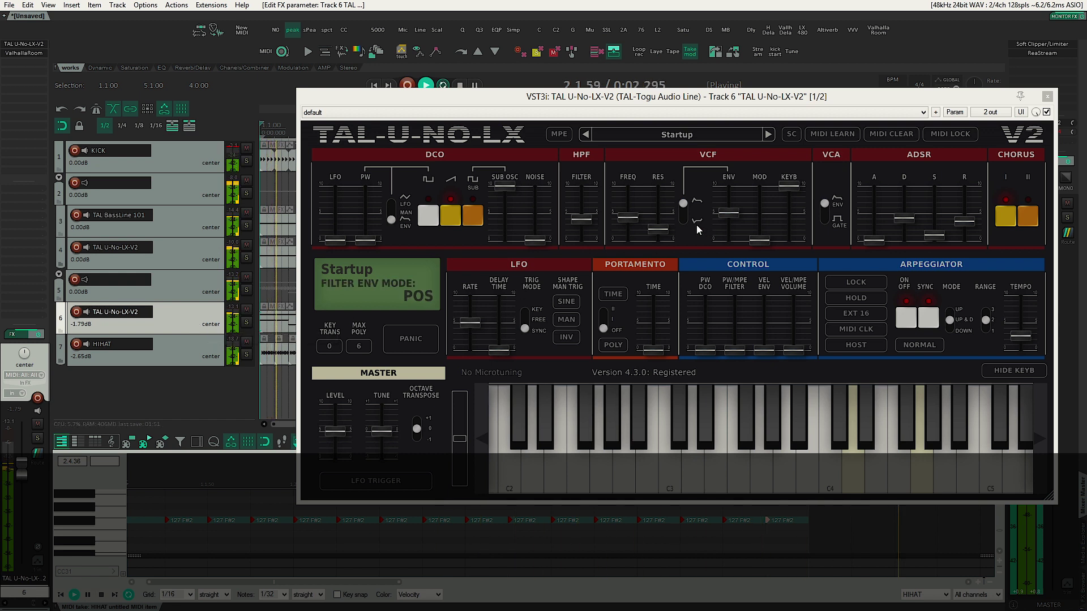
Raise the synth's DCO noise to about the middle of its range, readjust the VCF cutoff, and close the synth window
{"action": "left_click_drag", "start_coordinate": [535, 239], "coordinate": [537, 216]}
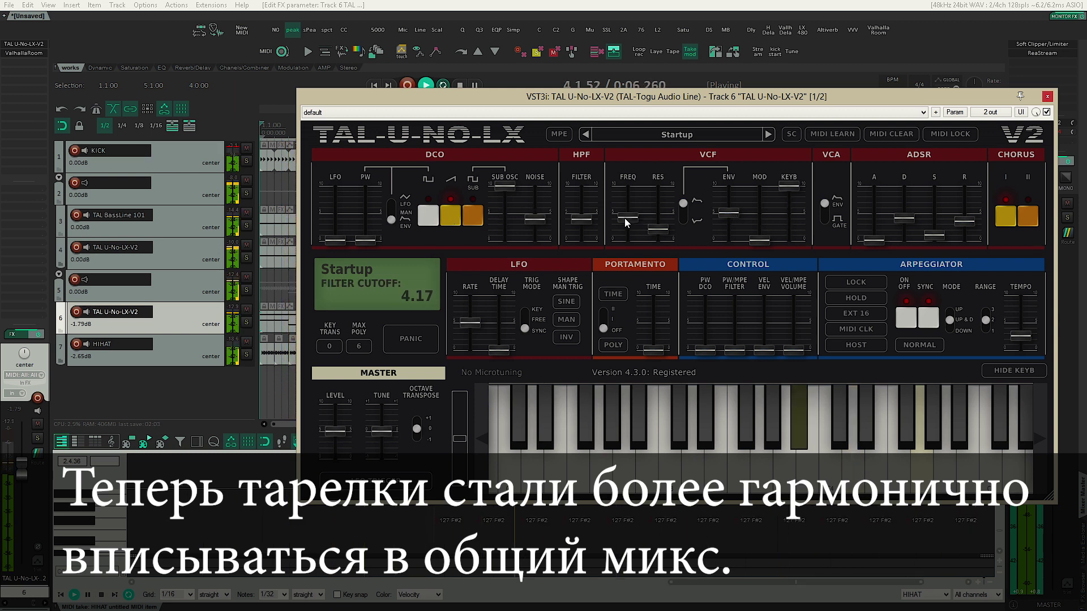
{"action": "mouse_move", "coordinate": [620, 203]}
{"action": "left_mouse_down"}
{"action": "mouse_move", "coordinate": [625, 232]}
{"action": "mouse_move", "coordinate": [629, 215]}
{"action": "left_mouse_up"}
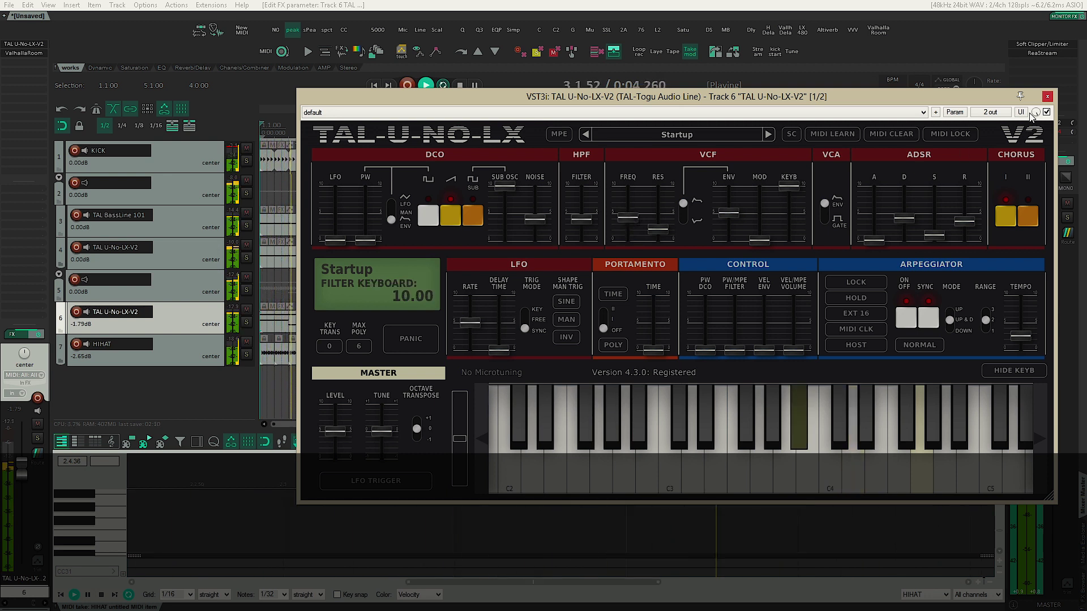
{"action": "left_click", "coordinate": [1047, 96]}
Reopen the synth on track 6, lower its VCF envelope amount to 2.40, and close its window
{"action": "left_click", "coordinate": [171, 343]}
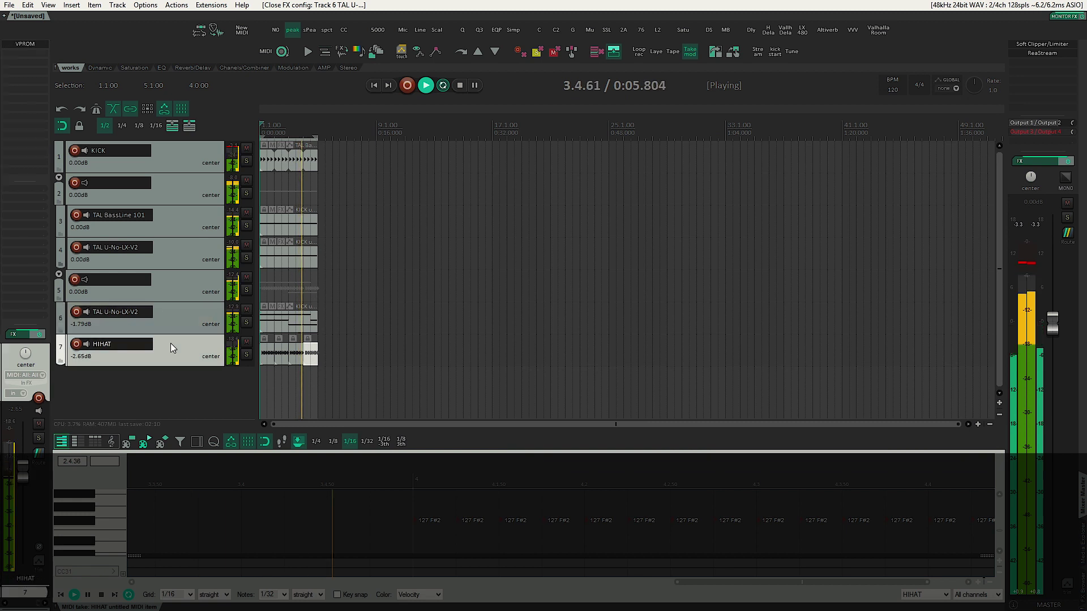
{"action": "left_click", "coordinate": [195, 326]}
{"action": "left_click", "coordinate": [24, 43]}
{"action": "left_click_drag", "start_coordinate": [726, 214], "coordinate": [725, 234]}
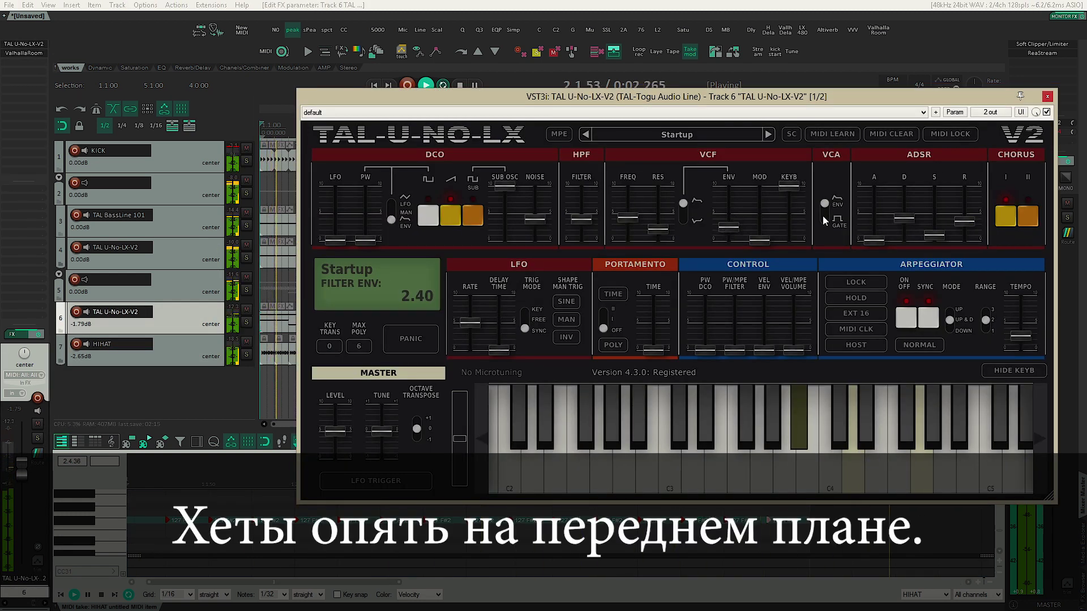
{"action": "key", "text": "Escape"}
Add FabFilter Pro-Q 3 to the HIHAT track with an 18 dB/oct high cut at about 6600 Hz and a Q of about 1.07
{"action": "key", "text": "Down"}
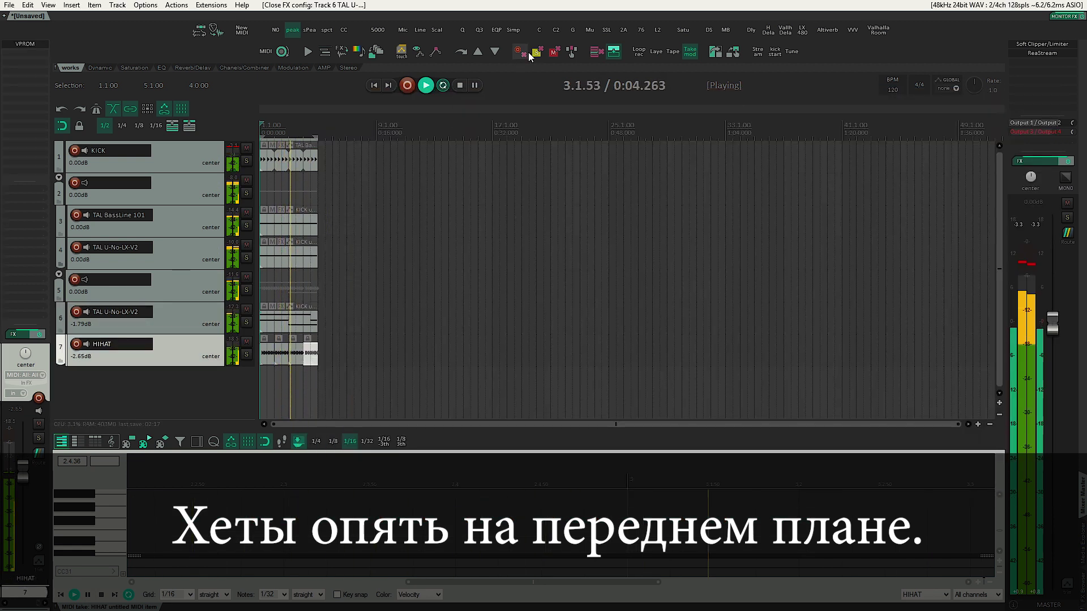
{"action": "left_click", "coordinate": [479, 32]}
{"action": "mouse_move", "coordinate": [362, 152]}
{"action": "left_mouse_down"}
{"action": "mouse_move", "coordinate": [347, 159]}
{"action": "mouse_move", "coordinate": [359, 158]}
{"action": "left_mouse_up"}
{"action": "scroll", "coordinate": [349, 158], "scroll_direction": "up", "scroll_amount": 1}
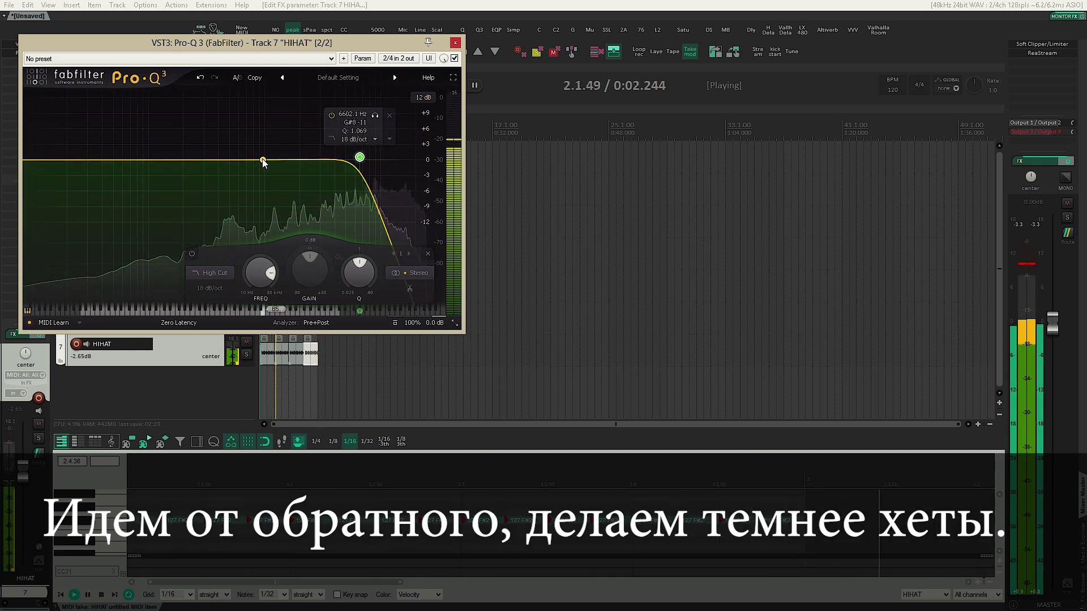
Shape the hi-hat EQ with a broad 7 dB mid cut, a 36 dB/oct high cut near 8840 Hz and a narrow boost around 5.8 kHz
{"action": "left_click_drag", "start_coordinate": [231, 160], "coordinate": [231, 195]}
{"action": "left_click_drag", "start_coordinate": [358, 159], "coordinate": [368, 160]}
{"action": "scroll", "coordinate": [368, 159], "scroll_direction": "up", "scroll_amount": 2}
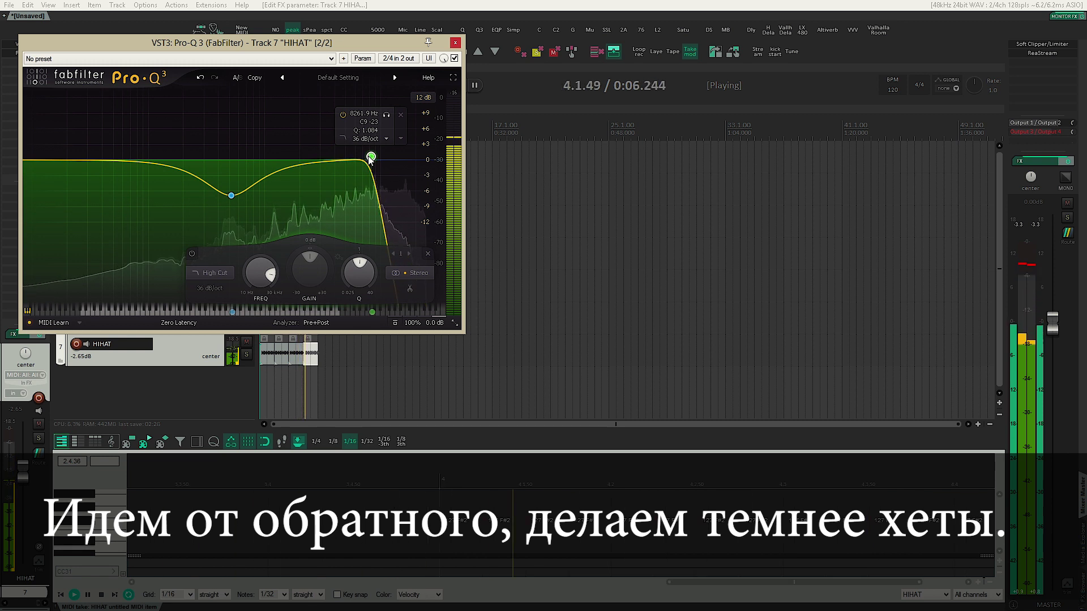
{"action": "left_click_drag", "start_coordinate": [357, 160], "coordinate": [353, 151]}
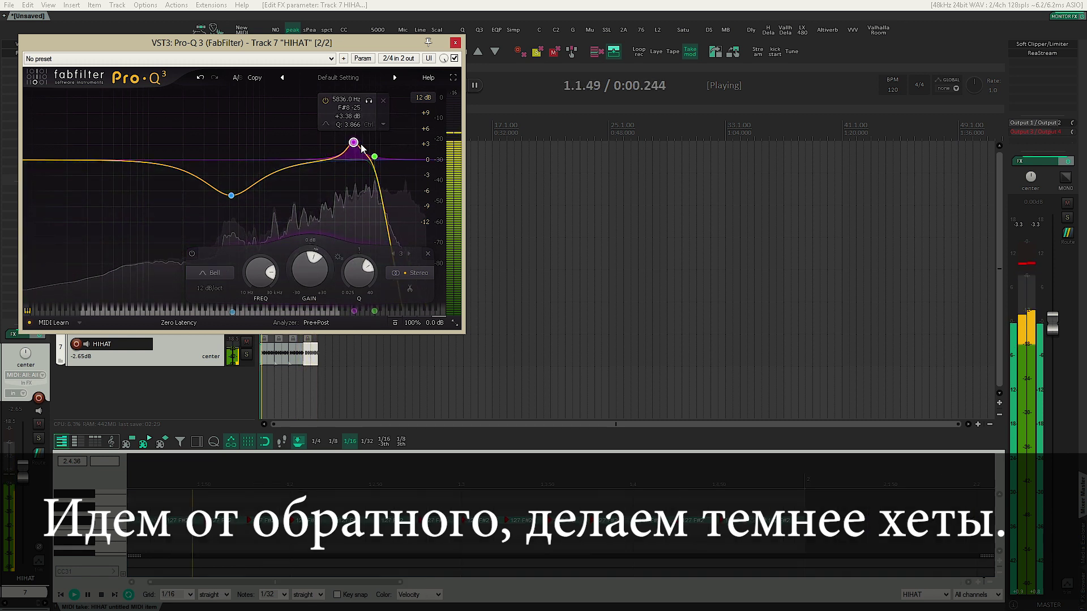
{"action": "scroll", "coordinate": [353, 151], "scroll_direction": "up", "scroll_amount": 3}
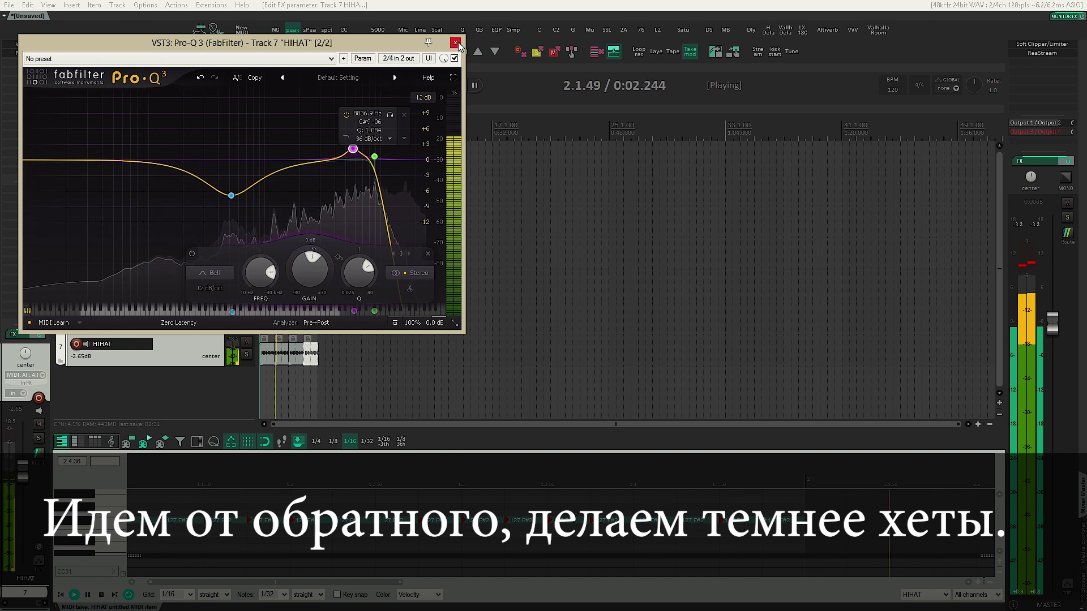
Move the hi-hat EQ window aside, compare the sound with Pro-Q 3 bypassed and enabled, and stop playback
{"action": "left_click_drag", "start_coordinate": [382, 43], "coordinate": [589, 97]}
{"action": "left_click", "coordinate": [660, 112]}
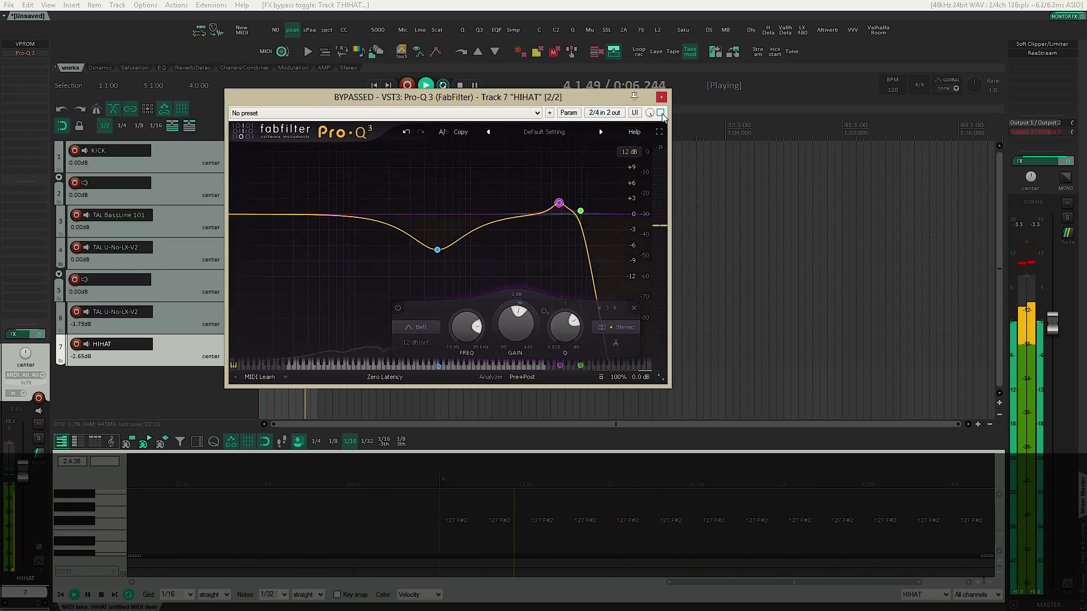
{"action": "left_click", "coordinate": [660, 113]}
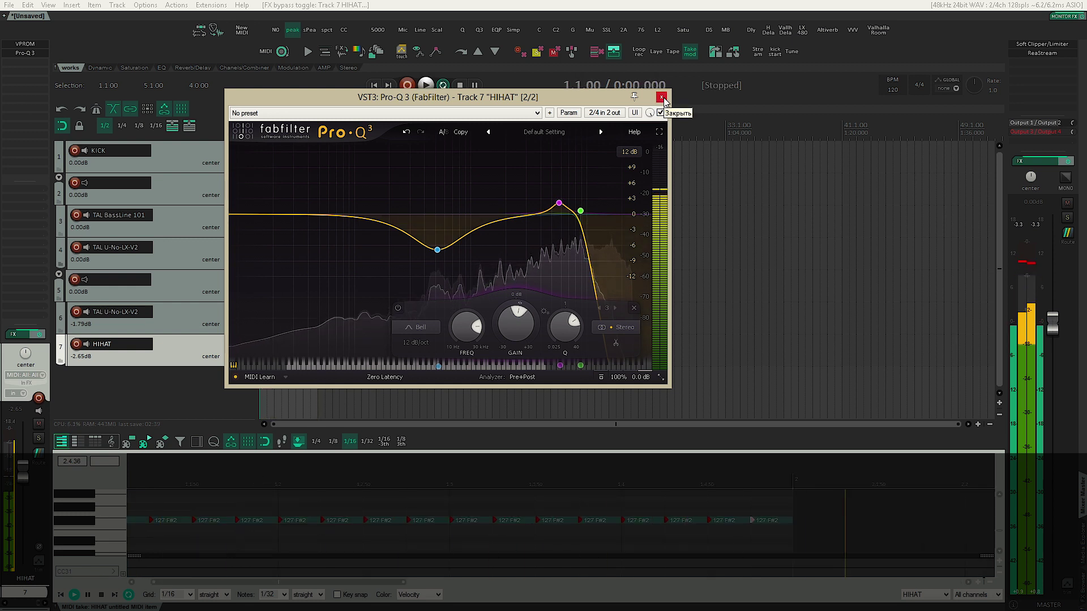
{"action": "key", "text": "space"}
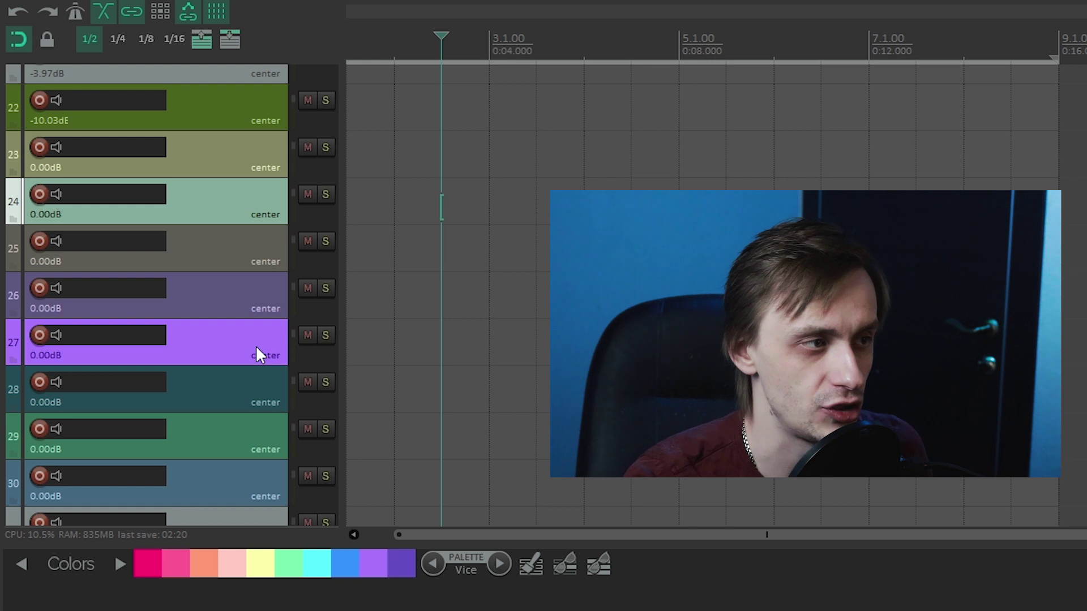
Move the purple track 27 up to position 23, below the green track 22, and compare it with tracks 24 and 25
{"action": "left_click_drag", "start_coordinate": [256, 345], "coordinate": [256, 138]}
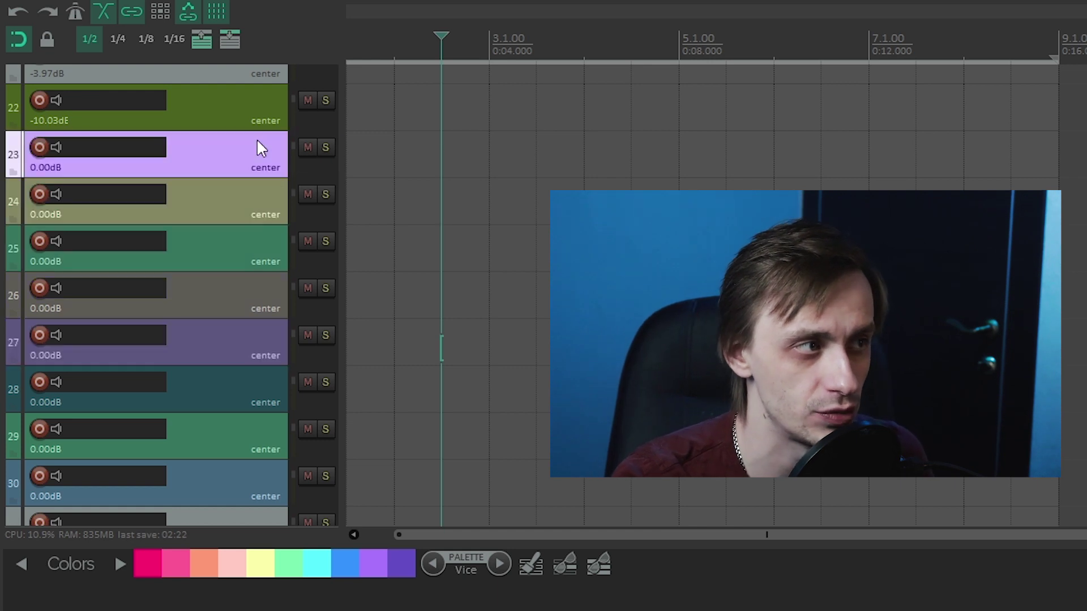
{"action": "left_click", "coordinate": [242, 236]}
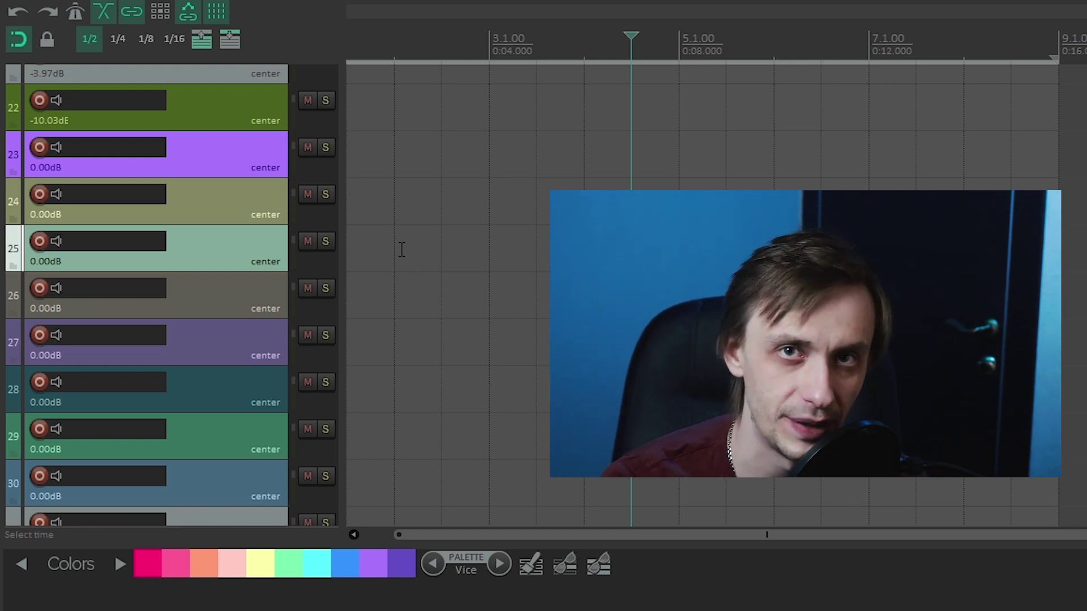
{"action": "left_click", "coordinate": [242, 193]}
Switch the color palette to Eeek and color track 27 with its pink swatch
{"action": "left_click", "coordinate": [238, 340]}
{"action": "left_click", "coordinate": [507, 567]}
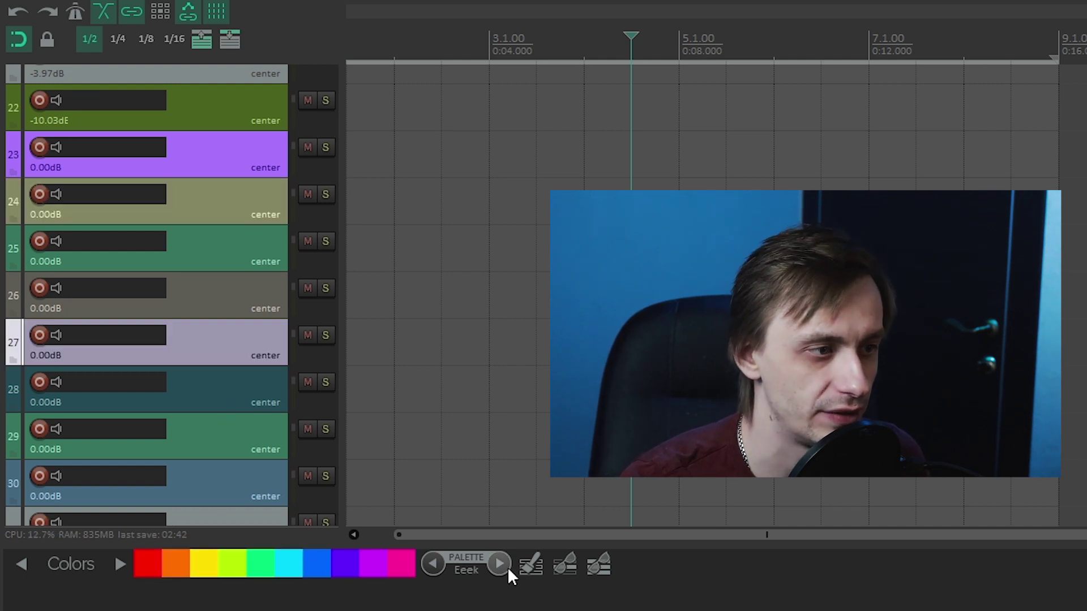
{"action": "left_click", "coordinate": [405, 564]}
{"action": "left_click", "coordinate": [238, 249]}
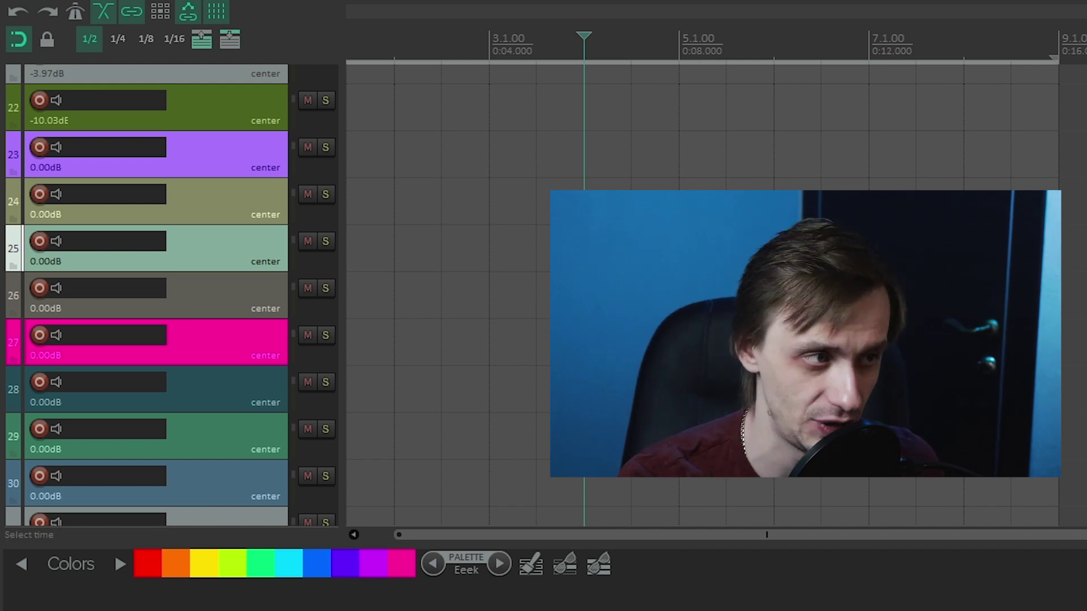
Mute the pink of track 27 in stages toward the duller shades of the surrounding tracks, selecting neighboring tracks to compare
{"action": "left_click", "coordinate": [242, 354]}
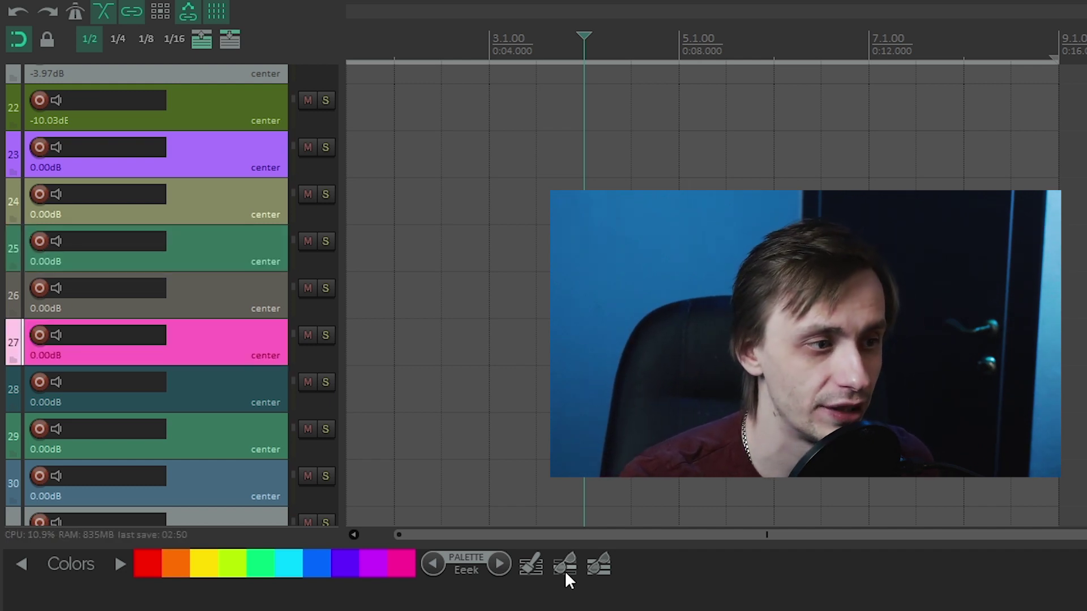
{"action": "left_click", "coordinate": [242, 447]}
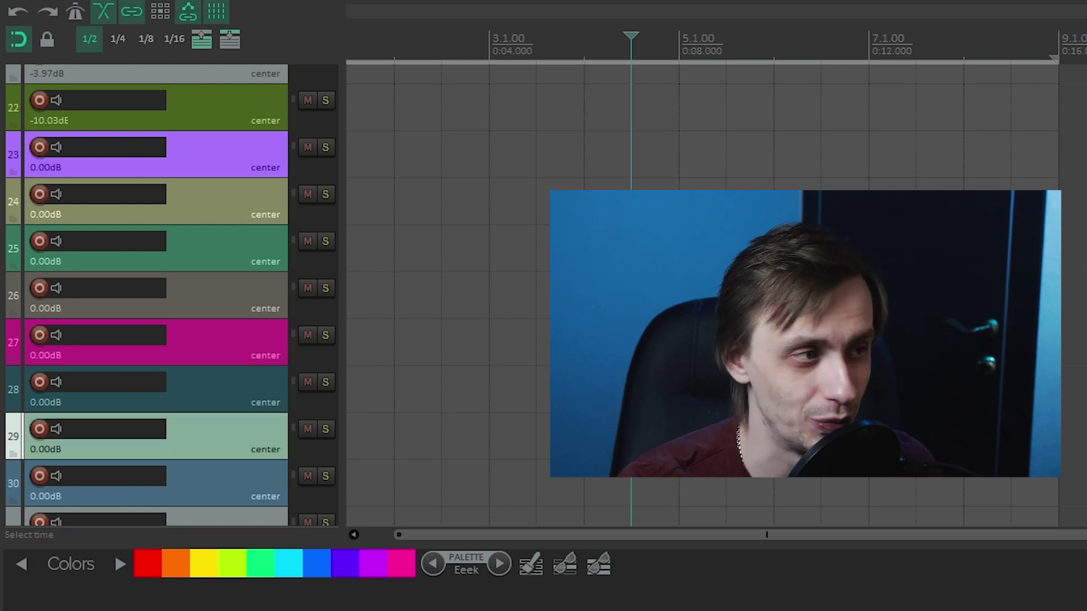
{"action": "left_click", "coordinate": [254, 344]}
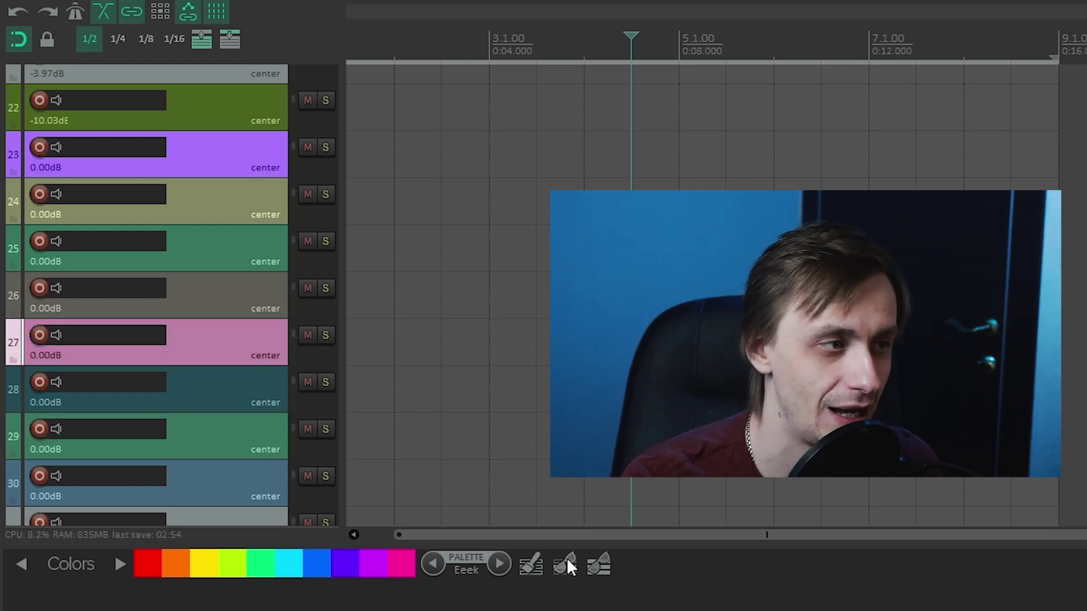
{"action": "left_click", "coordinate": [243, 447]}
{"action": "left_click", "coordinate": [274, 355]}
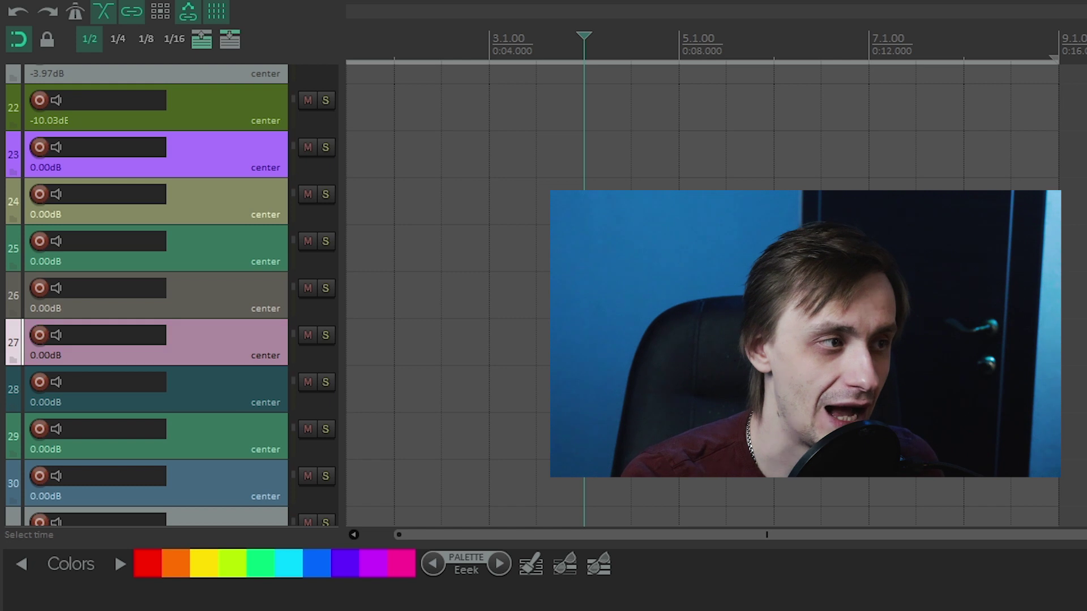
{"action": "left_click", "coordinate": [254, 391]}
{"action": "left_click", "coordinate": [254, 297]}
{"action": "left_click", "coordinate": [270, 85]}
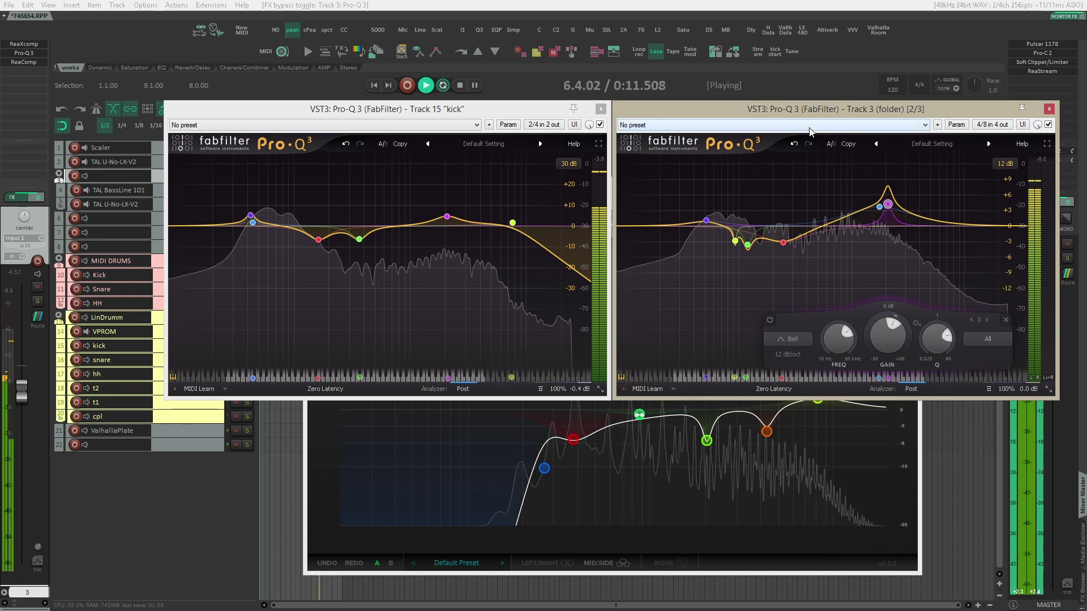
Set the volume of the kick track 15 to about -1.5 dB and stop playback
{"action": "left_click", "coordinate": [115, 355]}
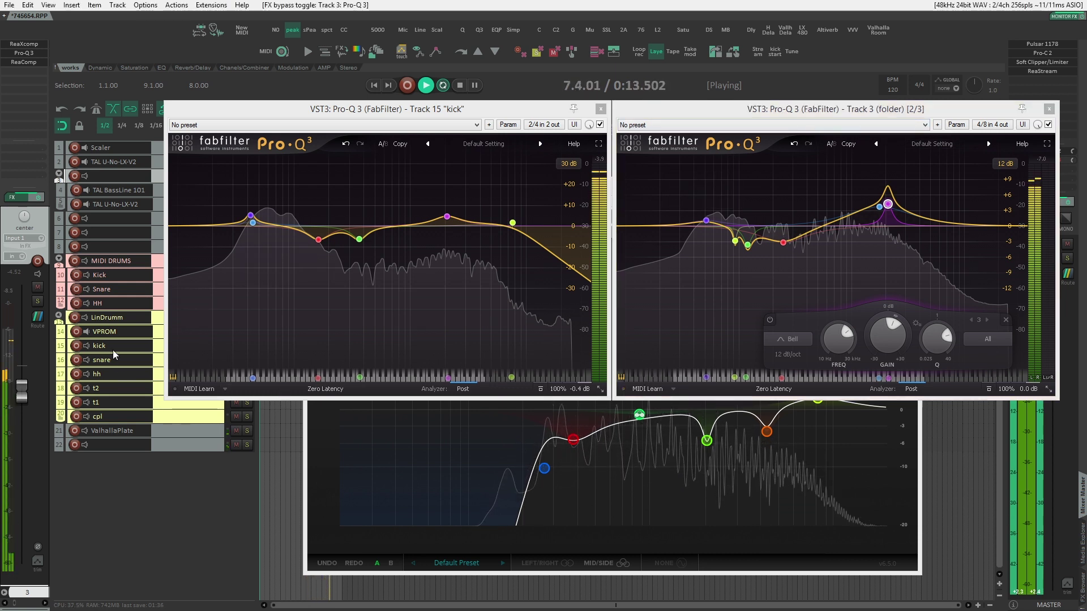
{"action": "left_click", "coordinate": [113, 351]}
{"action": "left_click_drag", "start_coordinate": [20, 368], "coordinate": [23, 383]}
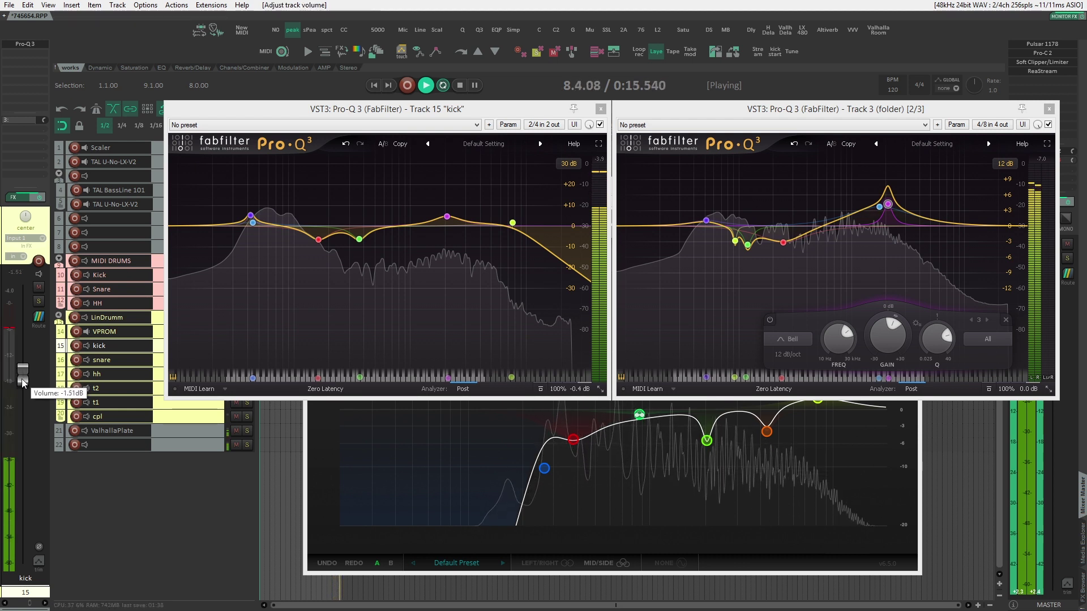
{"action": "key", "text": "space"}
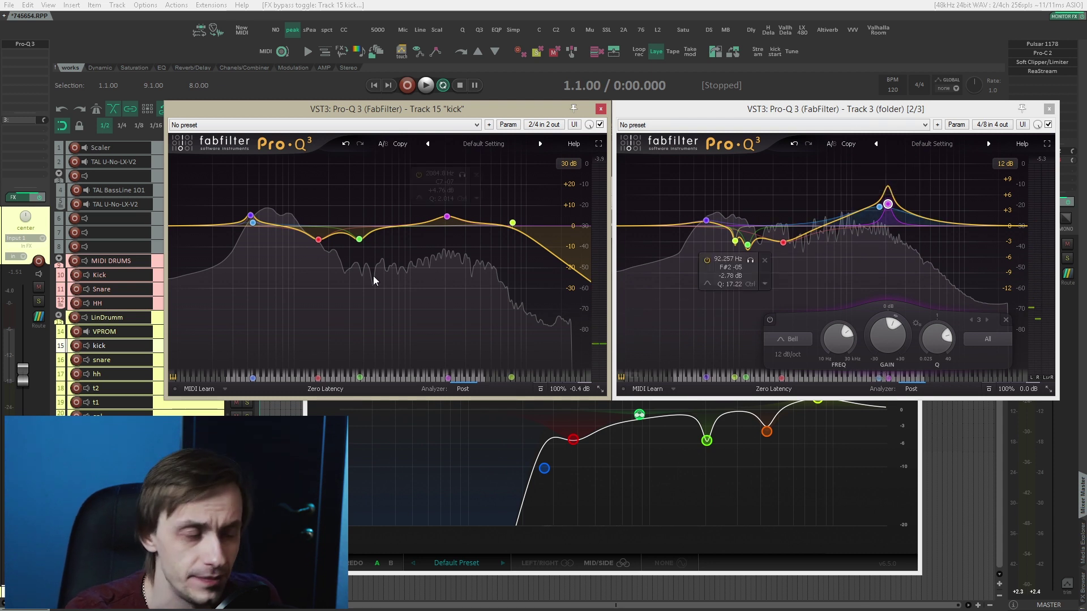
Examine the Pro-Q 3 bands on the kick and the track 3 folder, including their boosts around 2 kHz
{"action": "mouse_move", "coordinate": [445, 211]}
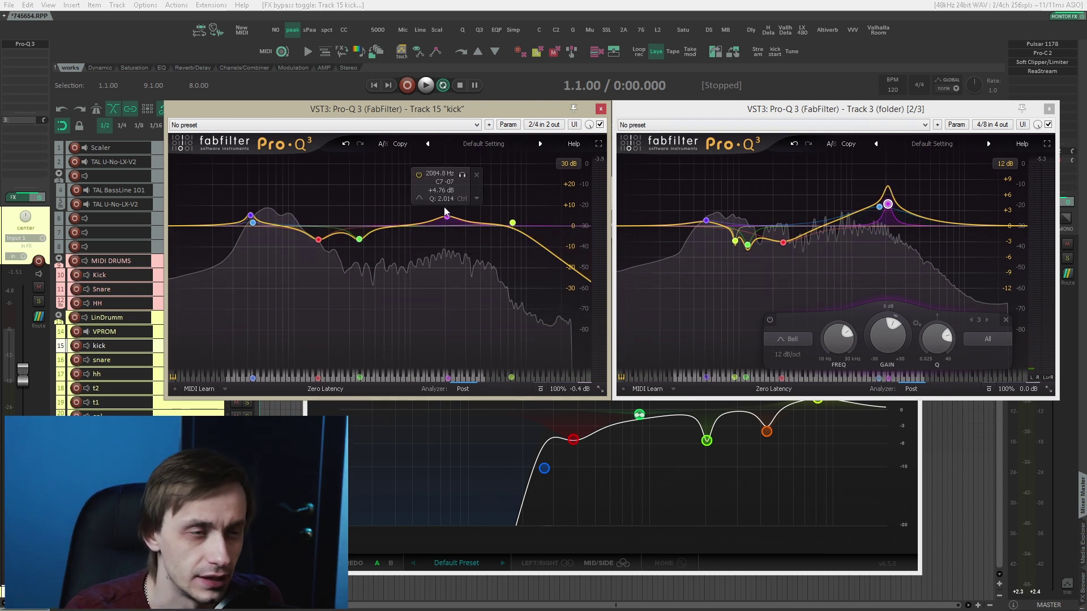
{"action": "mouse_move", "coordinate": [301, 228]}
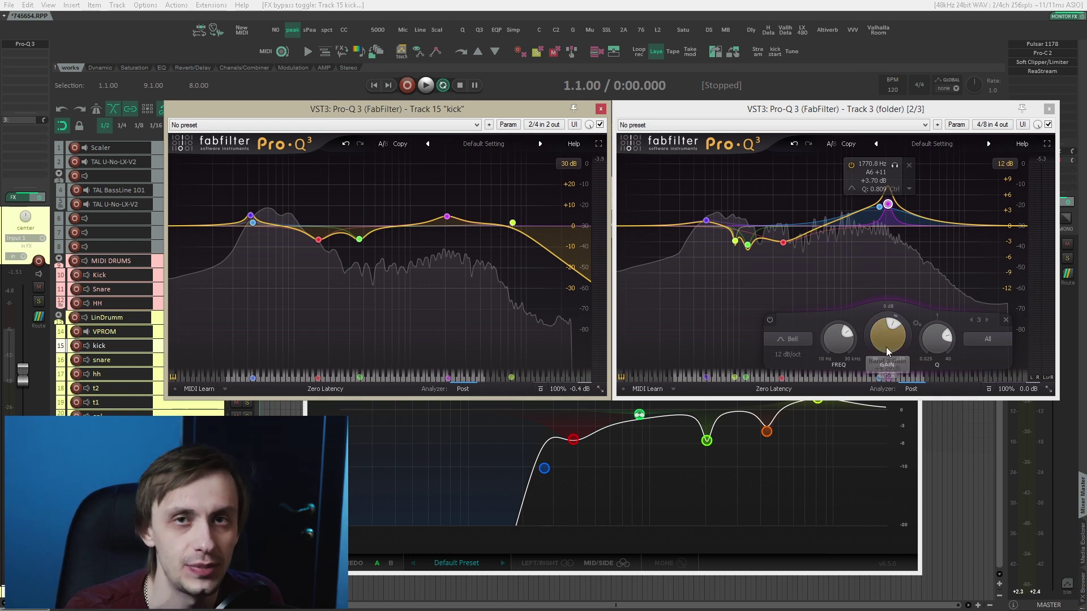
{"action": "left_click", "coordinate": [795, 268]}
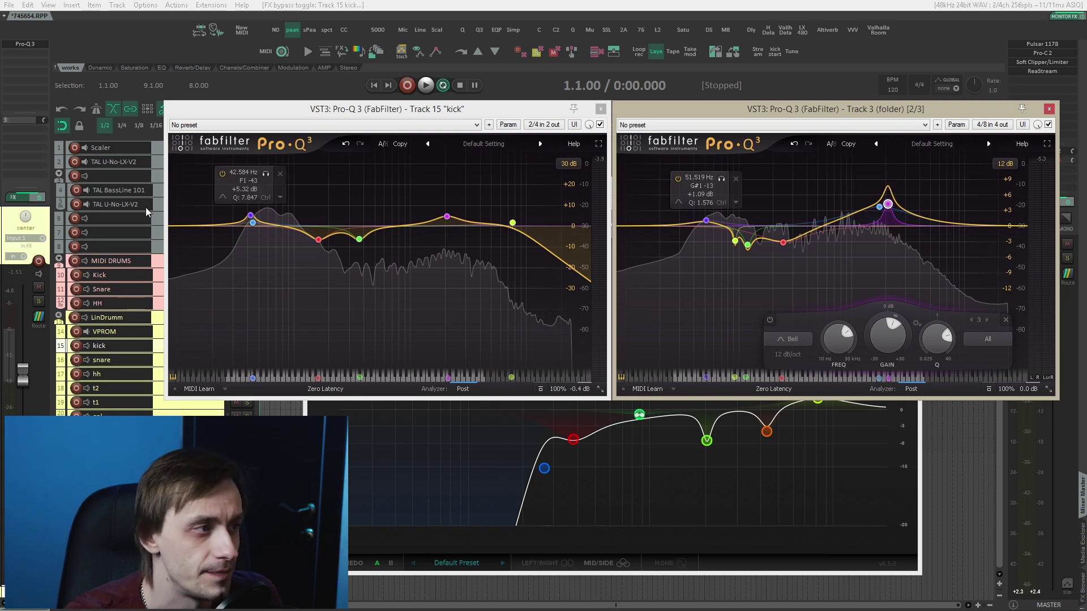
Open ReaComp on the track 3 folder, examine its sidechain compression settings beside the EQ, and close it
{"action": "left_click", "coordinate": [113, 175]}
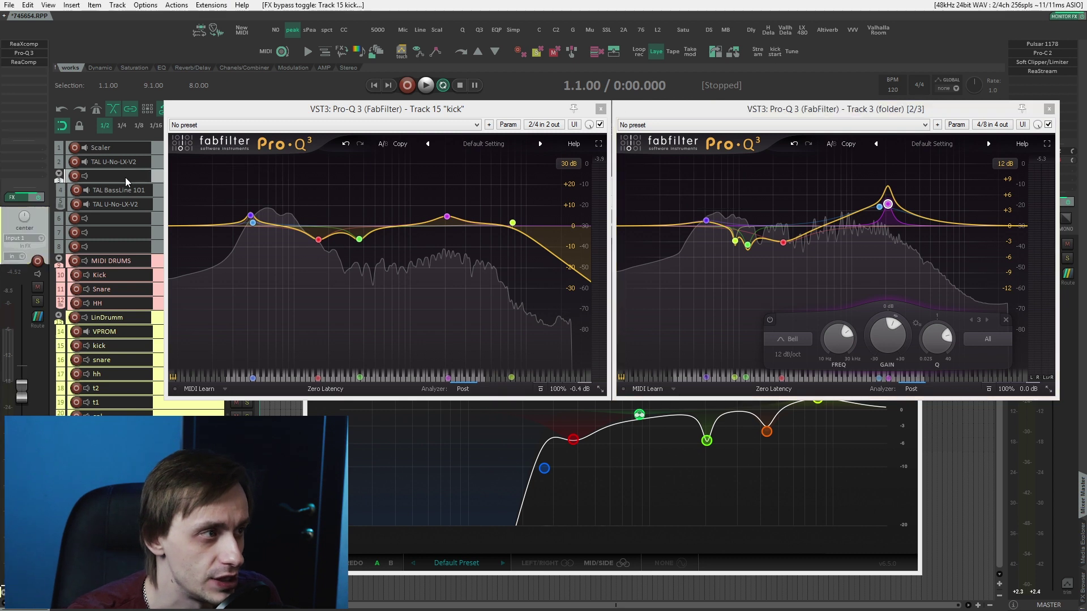
{"action": "left_click", "coordinate": [24, 62]}
{"action": "left_click_drag", "start_coordinate": [481, 187], "coordinate": [582, 225]}
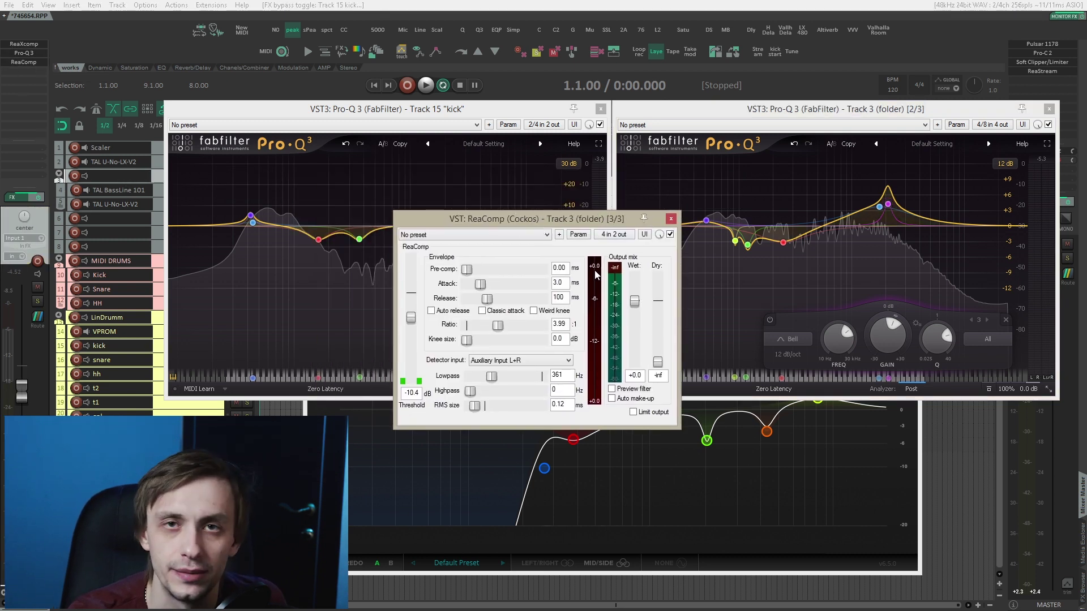
{"action": "mouse_move", "coordinate": [887, 205]}
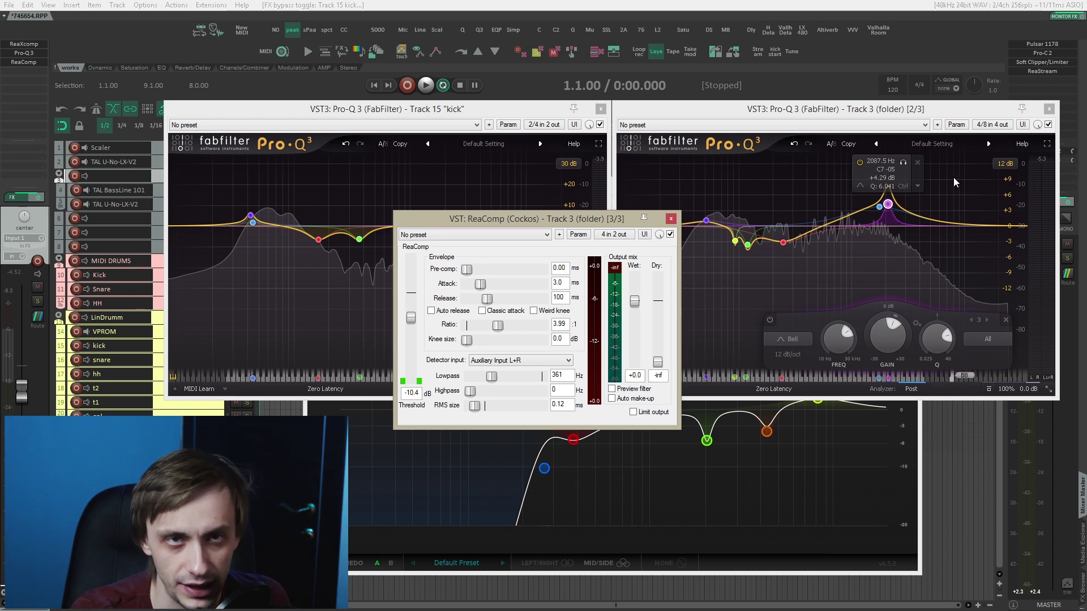
{"action": "key", "text": "Escape"}
Bring the SSL X-EQ 2 of track 2 to the front and examine its narrow cut around 2 kHz
{"action": "left_click", "coordinate": [773, 573]}
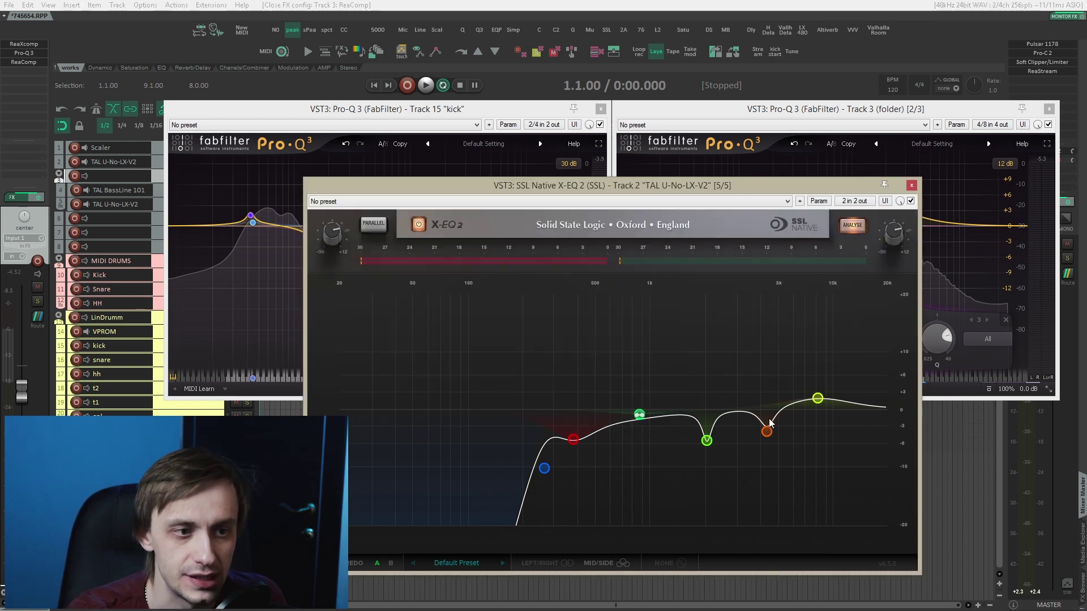
{"action": "mouse_move", "coordinate": [707, 441]}
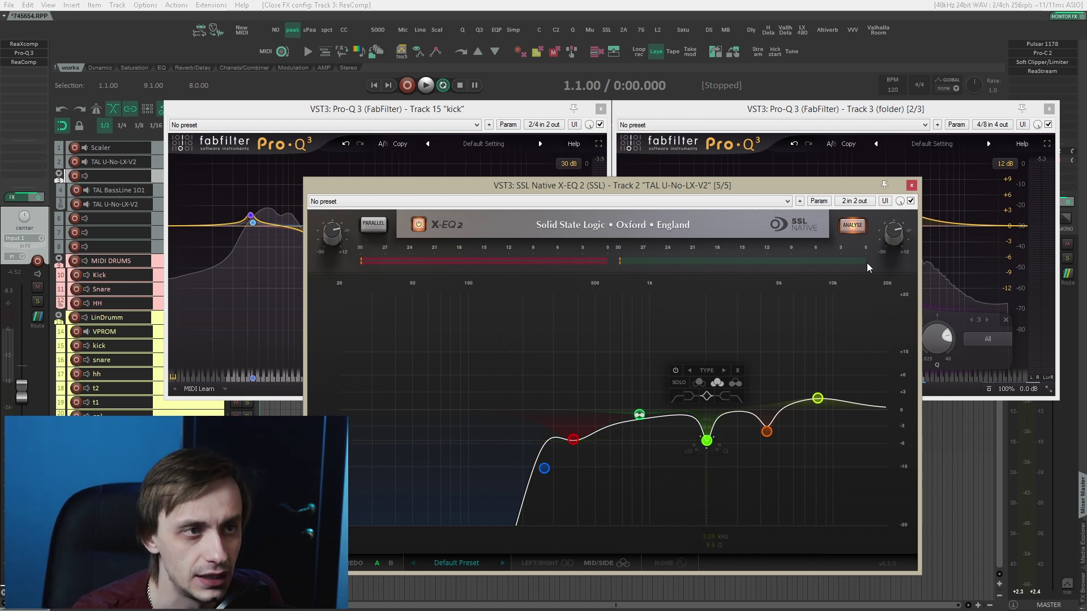
Move the kick EQ window clear of the track list and solo the track 3 folder and the kick track
{"action": "left_click", "coordinate": [491, 110]}
{"action": "left_click_drag", "start_coordinate": [289, 104], "coordinate": [459, 102]}
{"action": "left_click", "coordinate": [221, 181]}
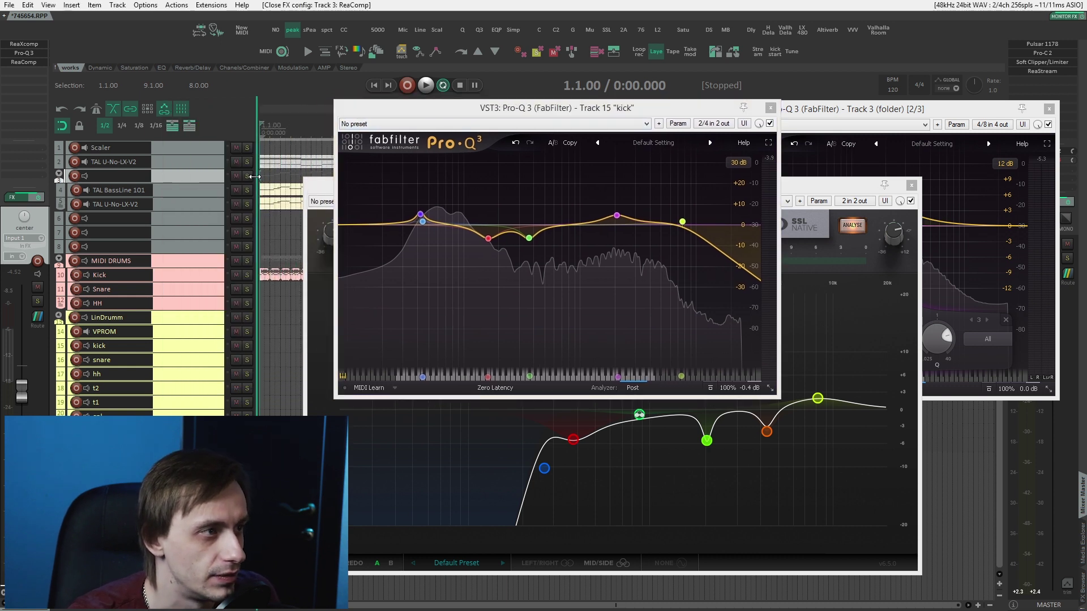
{"action": "left_click", "coordinate": [248, 176]}
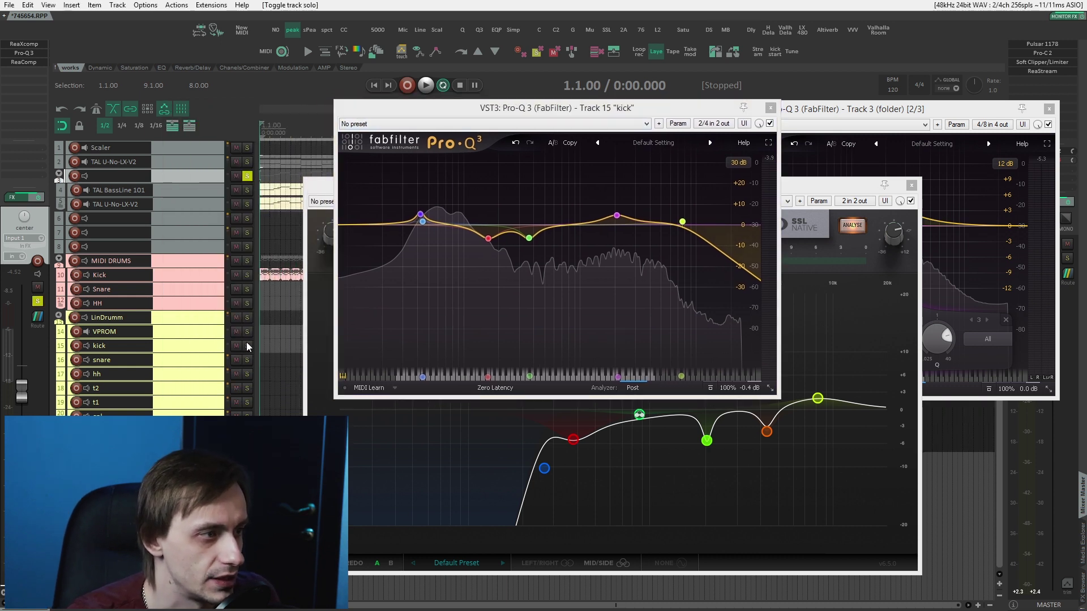
Place the track 3 folder's EQ window over the kick EQ so both bypass switches stay reachable, and start playback
{"action": "left_click", "coordinate": [839, 110]}
{"action": "left_click_drag", "start_coordinate": [840, 110], "coordinate": [637, 147]}
{"action": "key", "text": "space"}
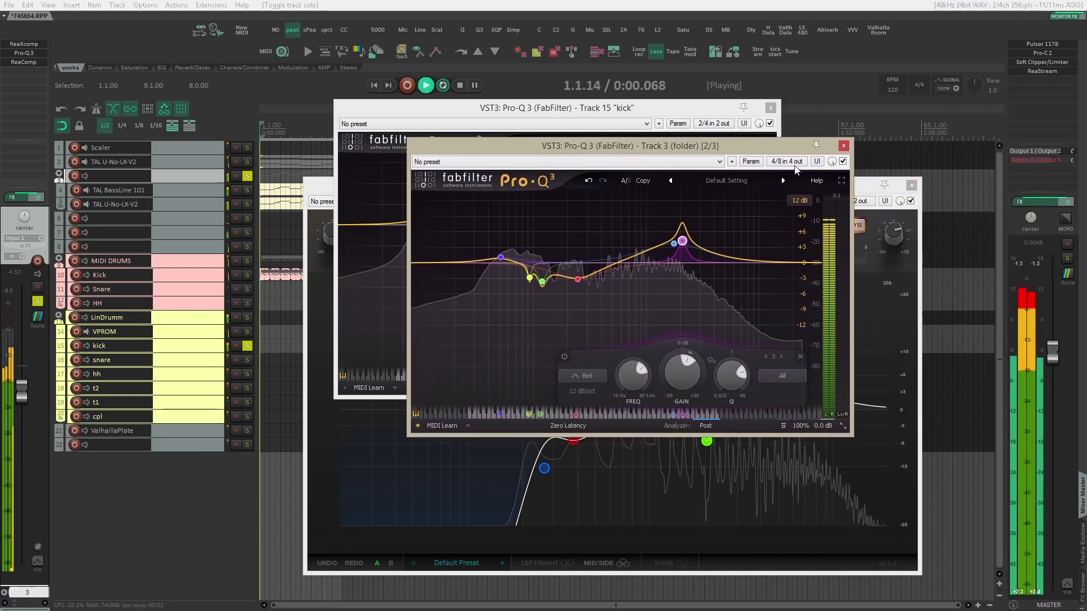
{"action": "left_click_drag", "start_coordinate": [790, 145], "coordinate": [784, 139]}
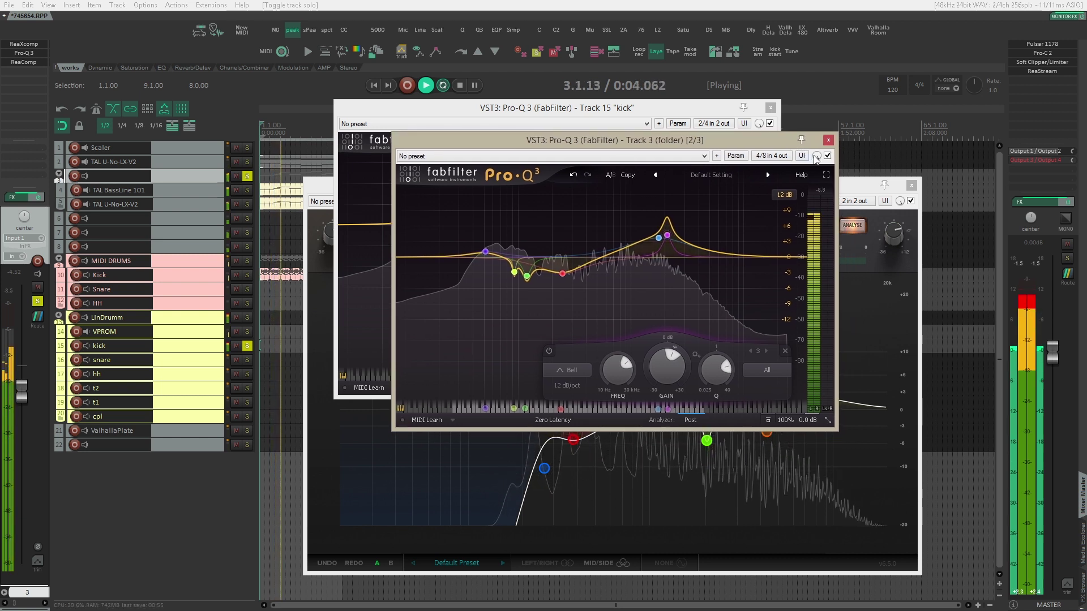
Compare the soloed folder and kick with both Pro-Q 3 instances bypassed and enabled, and stop playback
{"action": "left_click", "coordinate": [827, 156]}
{"action": "left_click", "coordinate": [769, 122]}
{"action": "left_click", "coordinate": [769, 123]}
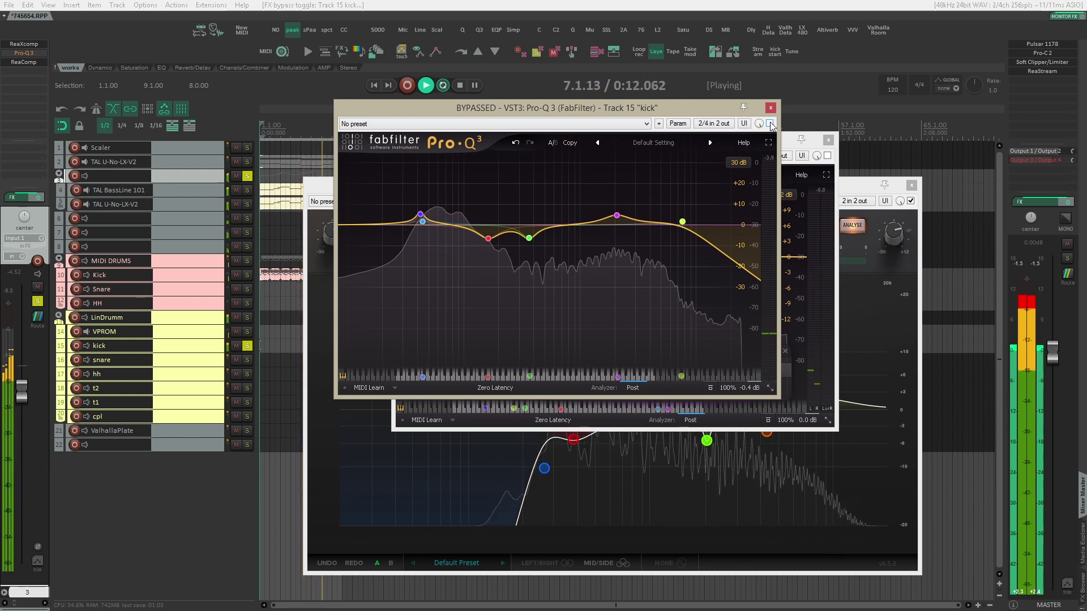
{"action": "left_click", "coordinate": [769, 123]}
{"action": "left_click", "coordinate": [826, 155]}
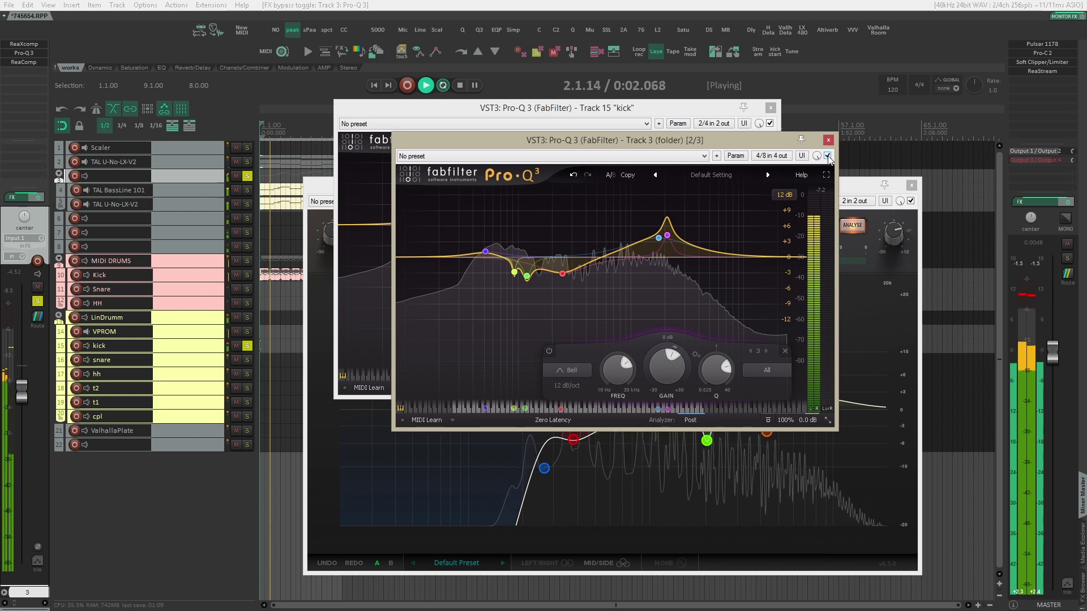
{"action": "left_click", "coordinate": [827, 156]}
{"action": "left_click", "coordinate": [769, 123]}
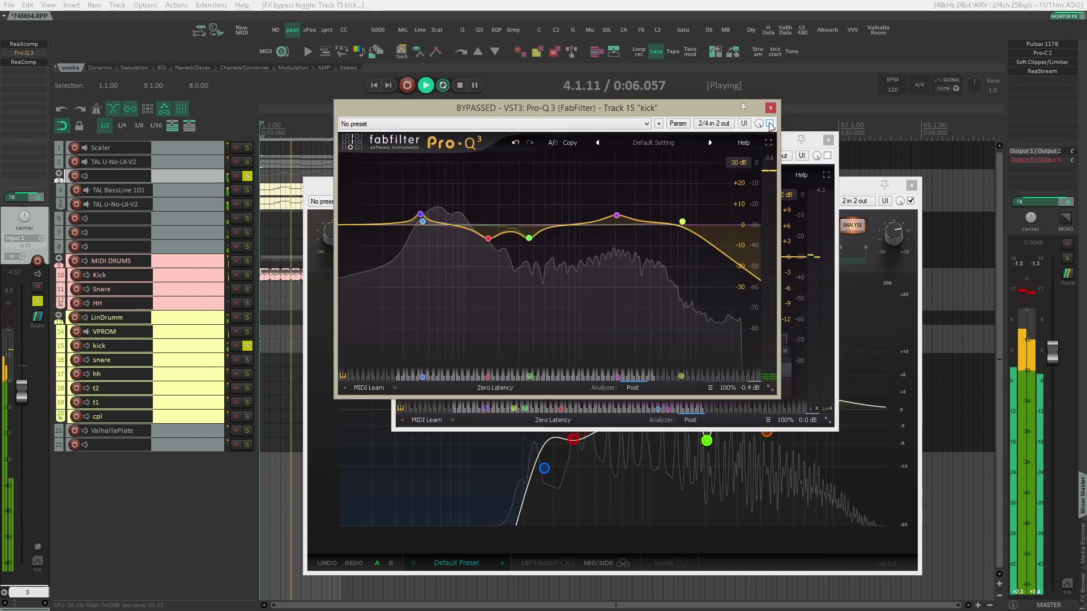
{"action": "key", "text": "space"}
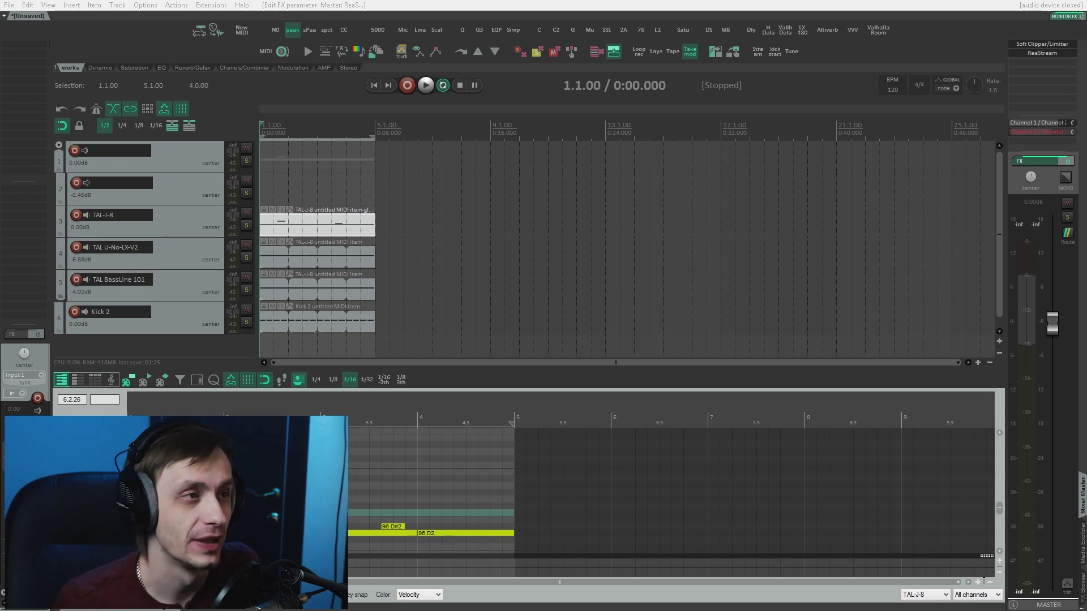
Solo the track 1 folder and play it back to hear the synths without the kick
{"action": "left_click", "coordinate": [246, 160]}
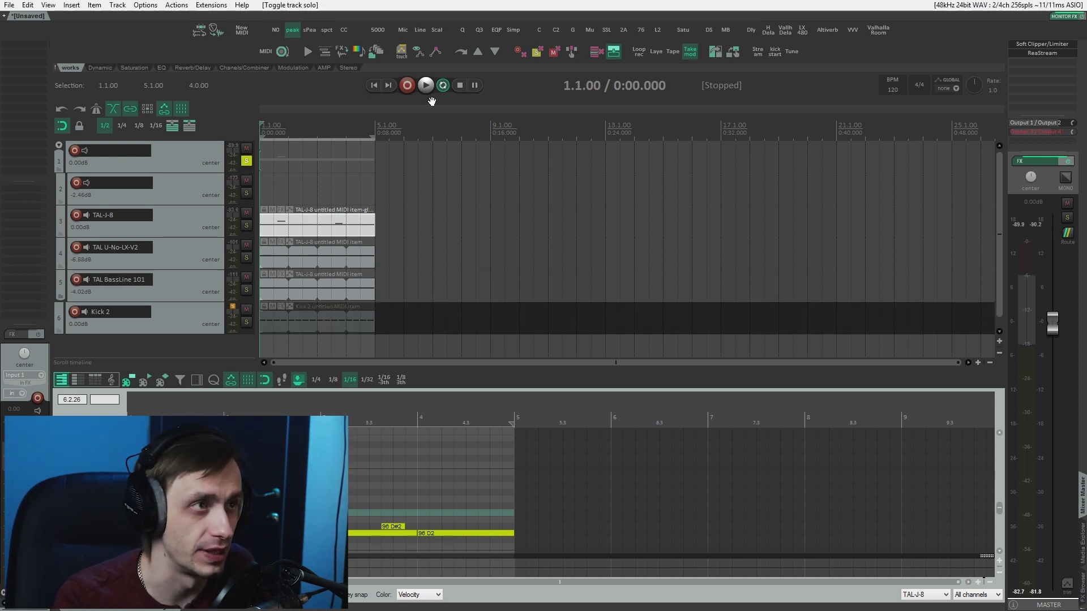
{"action": "left_click", "coordinate": [425, 84]}
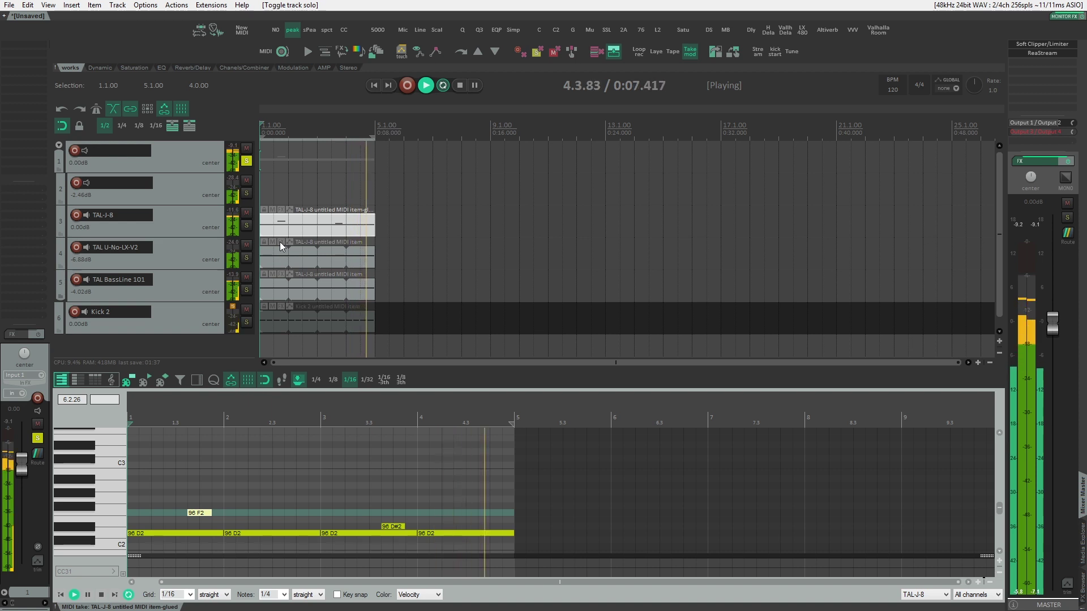
{"action": "key", "text": "space"}
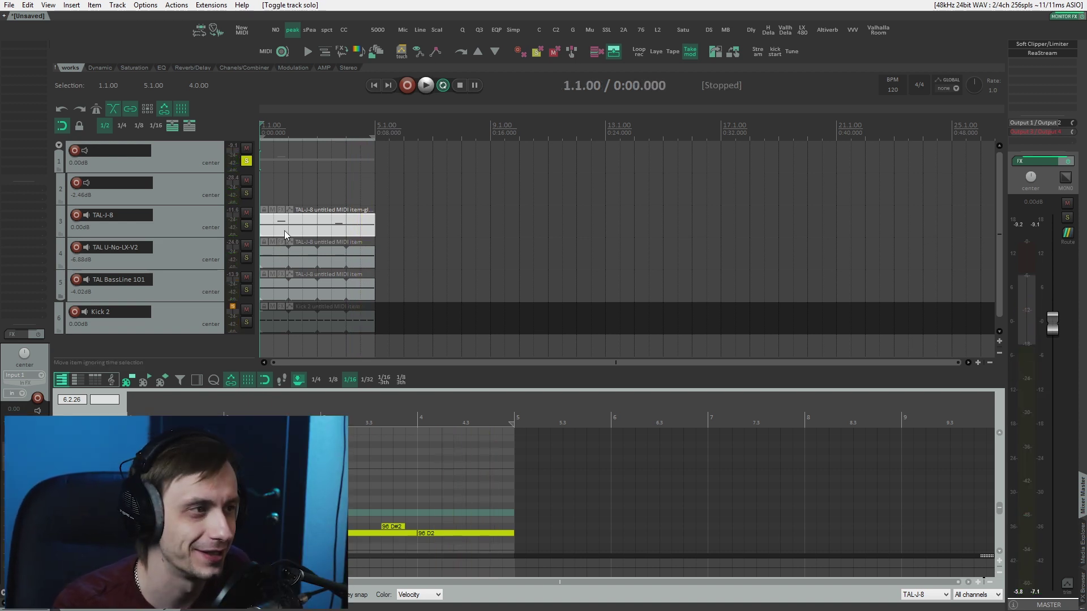
Switch the solo from the track 1 folder to the kick track and listen to the kick alone
{"action": "left_click", "coordinate": [190, 314]}
{"action": "left_click", "coordinate": [248, 163]}
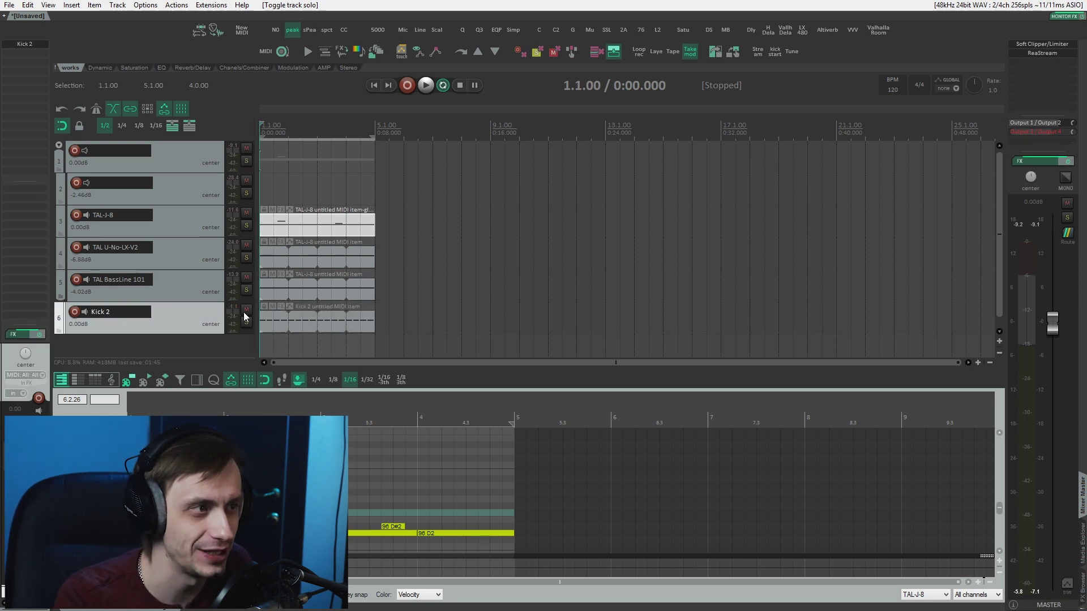
{"action": "left_click", "coordinate": [248, 322]}
{"action": "key", "text": "space"}
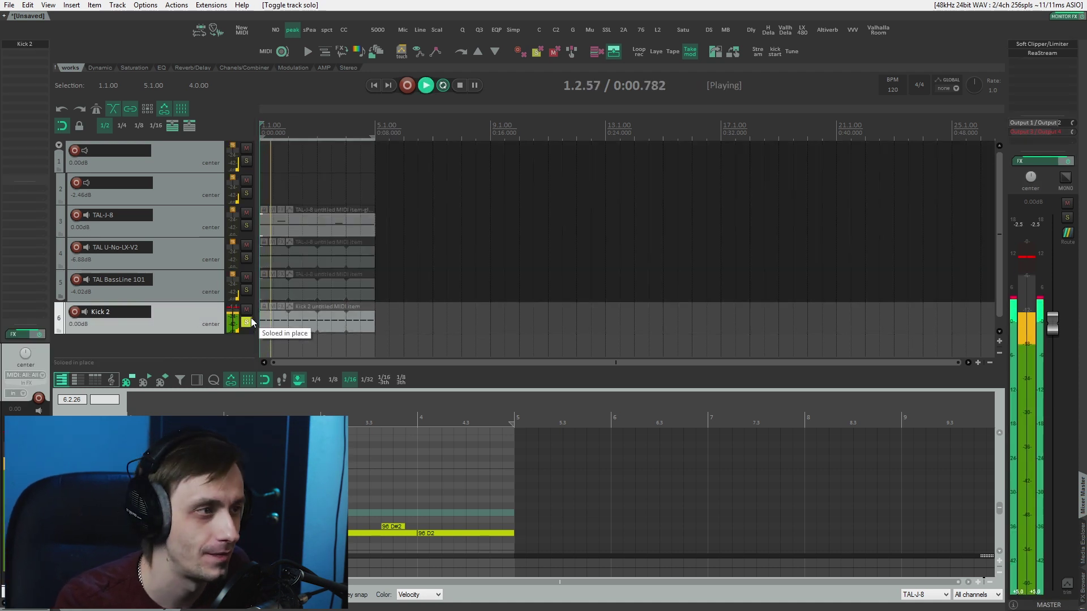
{"action": "key", "text": "space"}
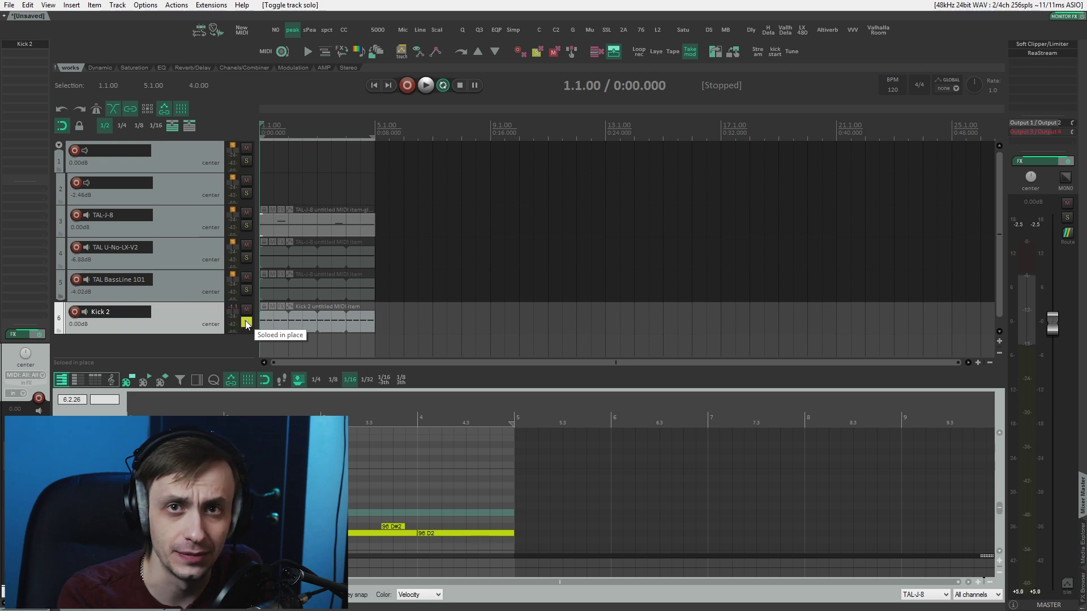
Add ReaEQ to the kick track with a high shelf of +5.6 dB around 3.2 kHz, audition it and close the window
{"action": "left_click", "coordinate": [462, 32]}
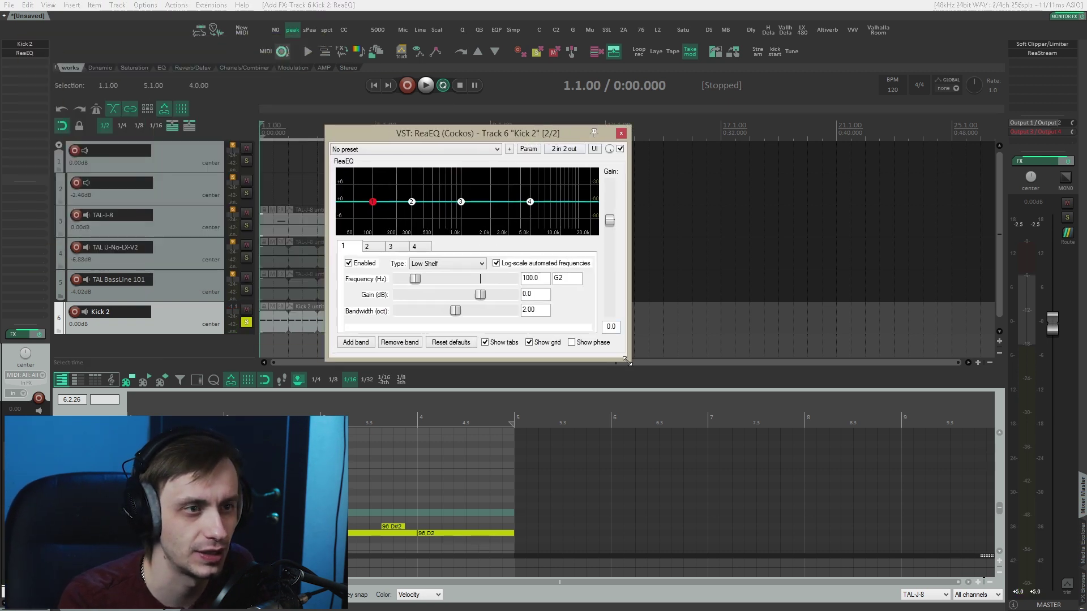
{"action": "left_click_drag", "start_coordinate": [627, 361], "coordinate": [827, 501]}
{"action": "left_click_drag", "start_coordinate": [677, 274], "coordinate": [646, 248]}
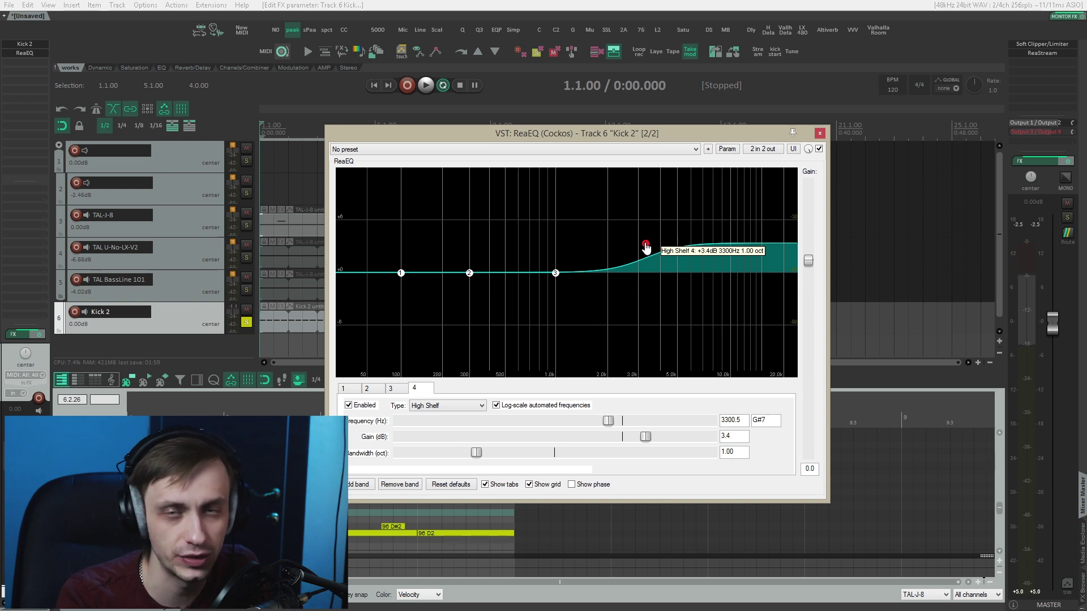
{"action": "key", "text": "space"}
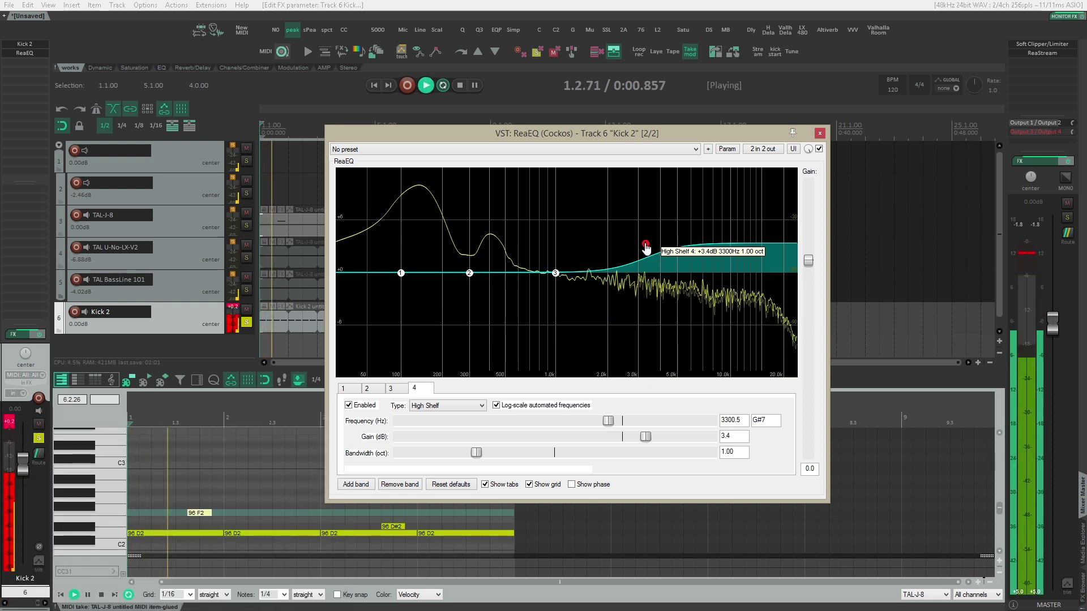
{"action": "left_click_drag", "start_coordinate": [646, 248], "coordinate": [644, 228]}
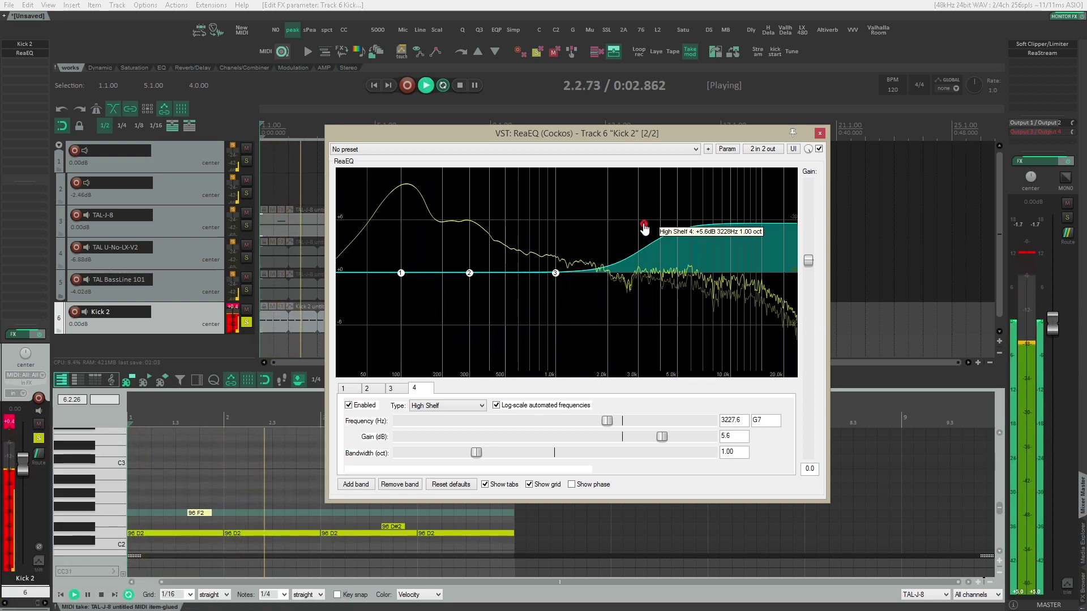
{"action": "key", "text": "space"}
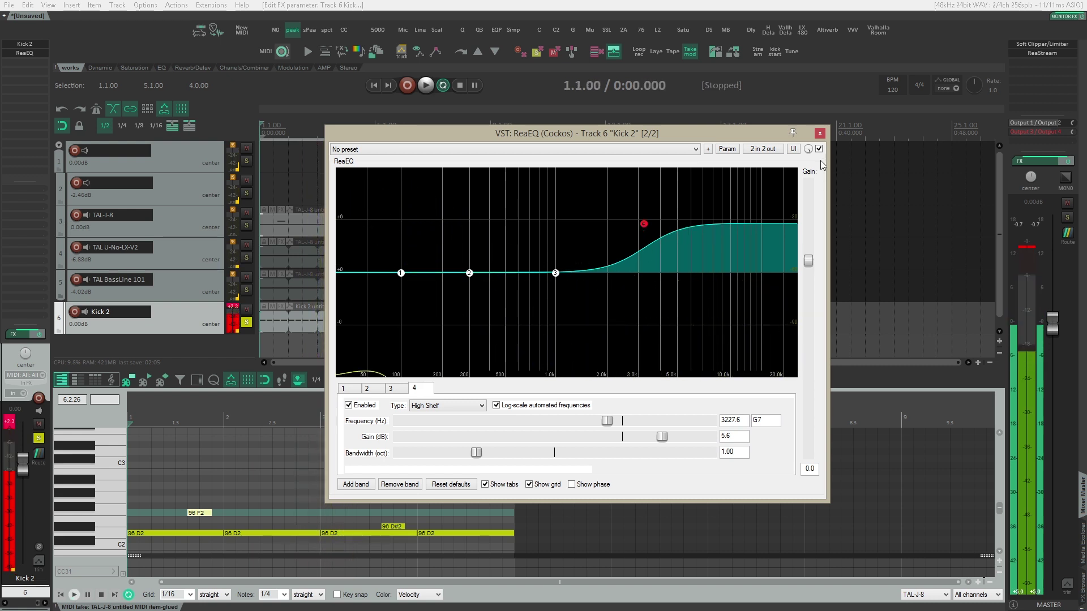
{"action": "key", "text": "Escape"}
Add Pro-Q 3 to the kick track and cut its lows with a low shelf of about -4.5 dB during playback
{"action": "left_click", "coordinate": [482, 31]}
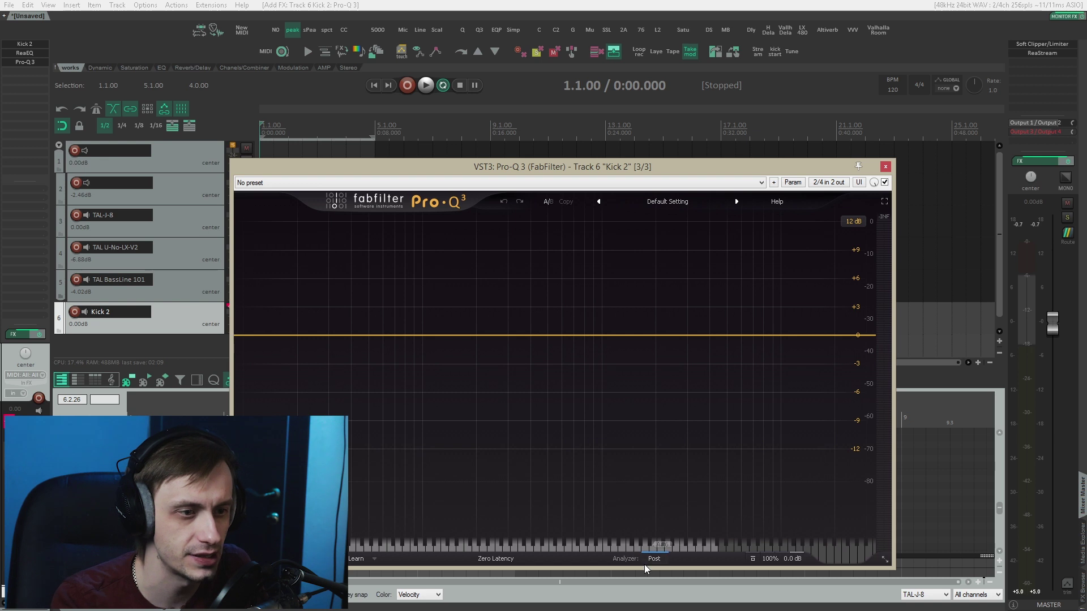
{"action": "left_click", "coordinate": [648, 560]}
{"action": "key", "text": "space"}
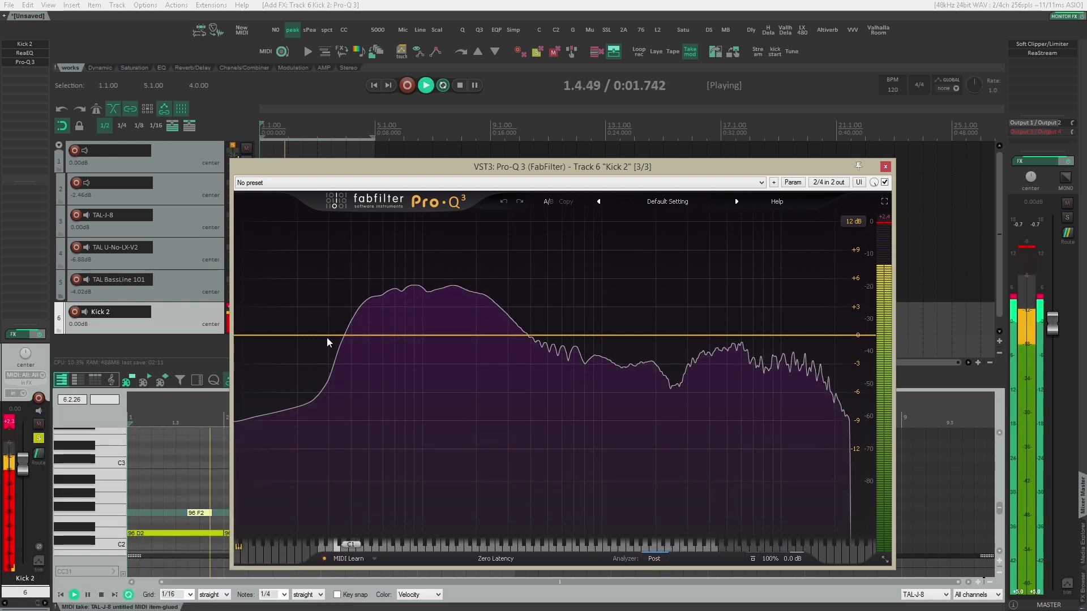
{"action": "left_click_drag", "start_coordinate": [463, 337], "coordinate": [536, 357]}
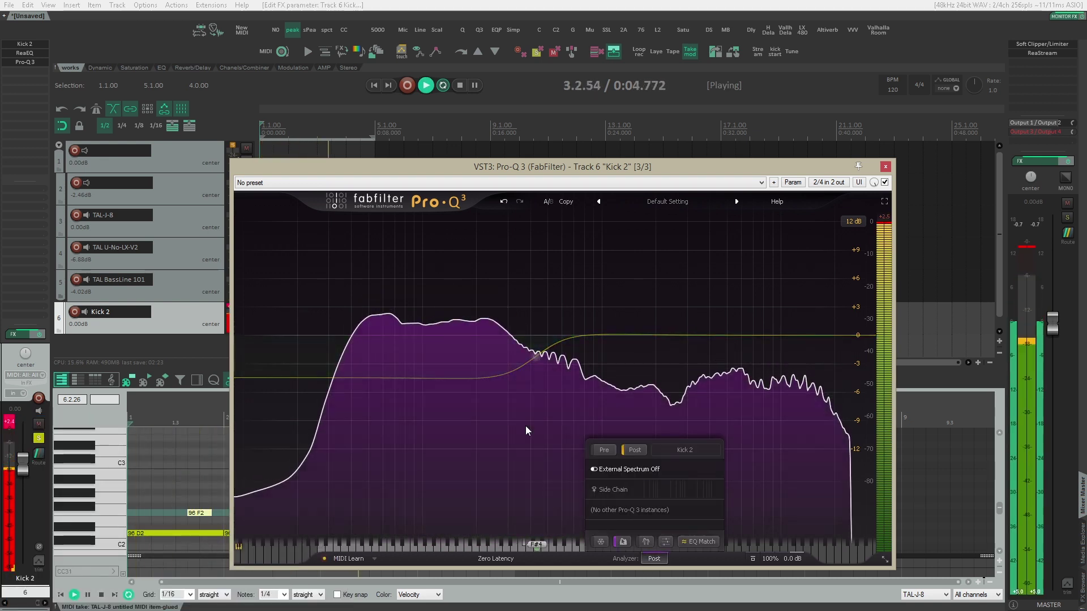
{"action": "key", "text": "space"}
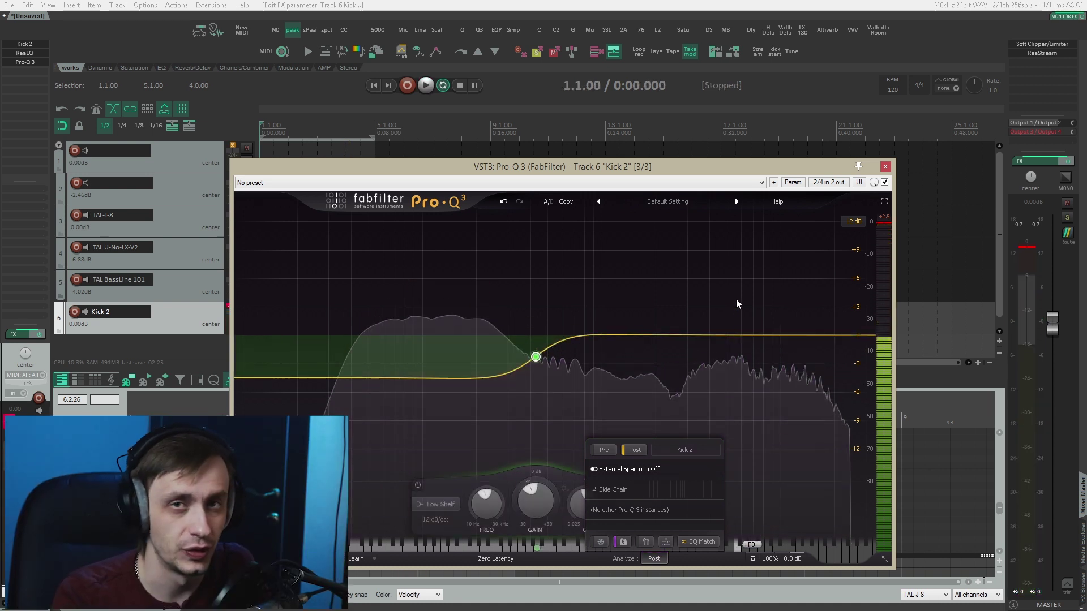
Add a +3.76 dB bell at about 4800 Hz to the kick's Pro-Q 3, audition it and close the window
{"action": "left_click_drag", "start_coordinate": [722, 335], "coordinate": [725, 301]}
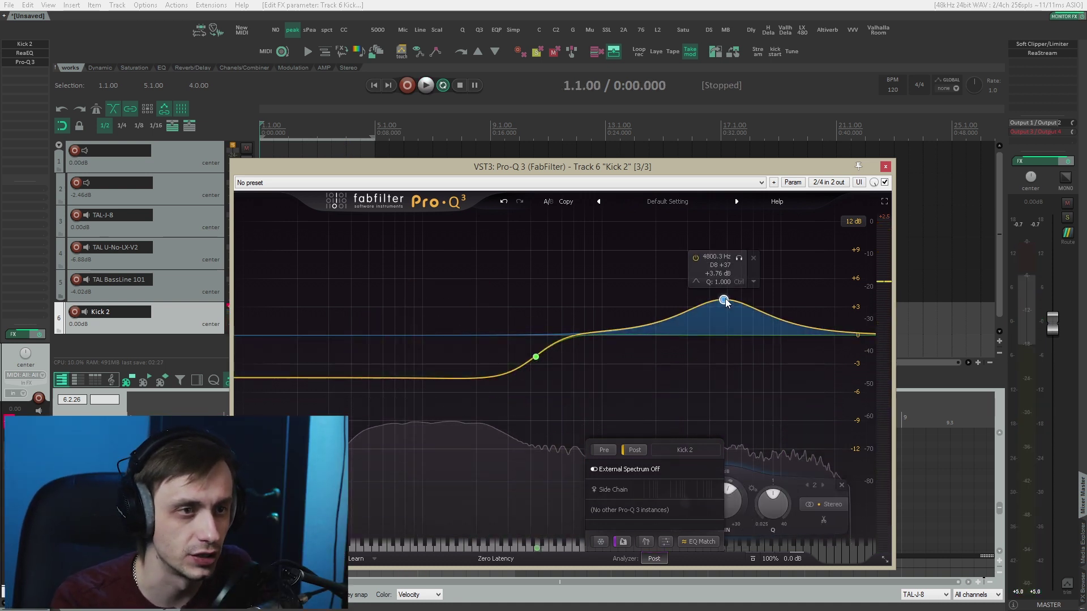
{"action": "key", "text": "space"}
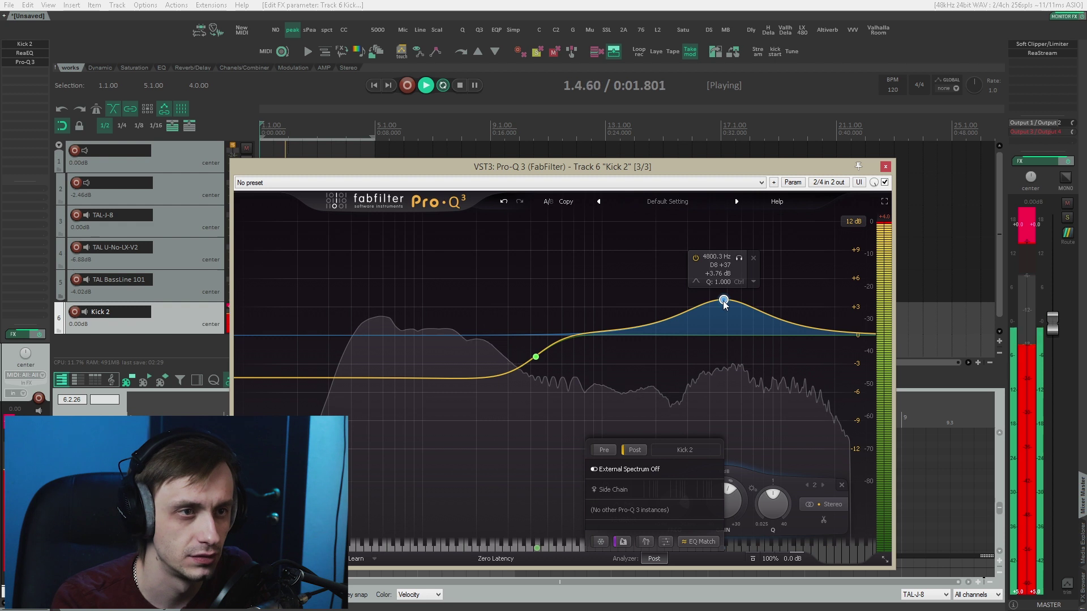
{"action": "key", "text": "space"}
{"action": "left_click", "coordinate": [885, 166]}
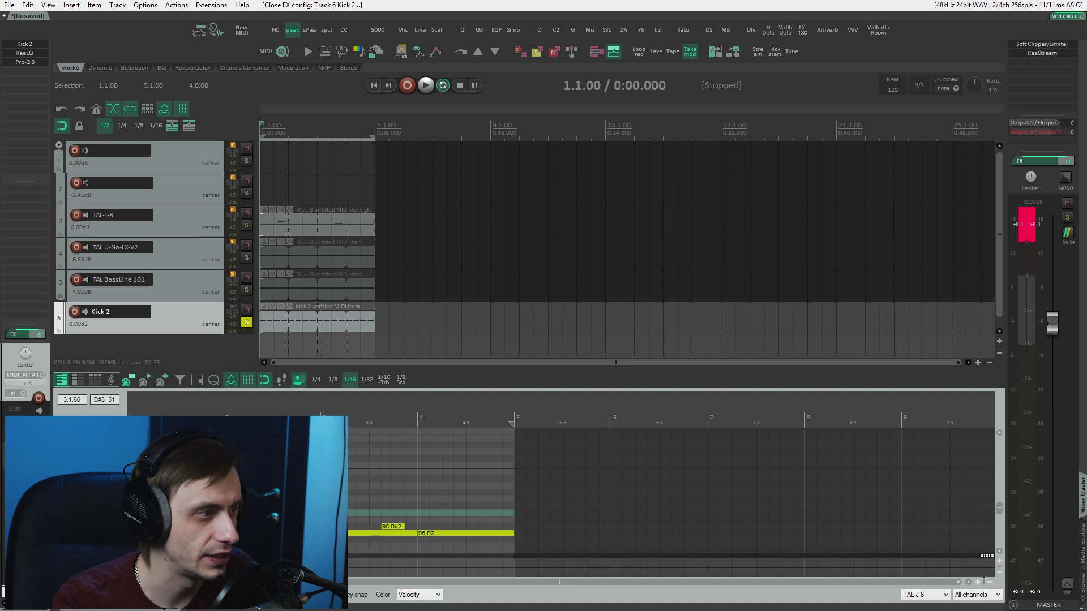
Lower the soloed kick track's volume to -8.05 dB while it plays, and stop playback
{"action": "key", "text": "space"}
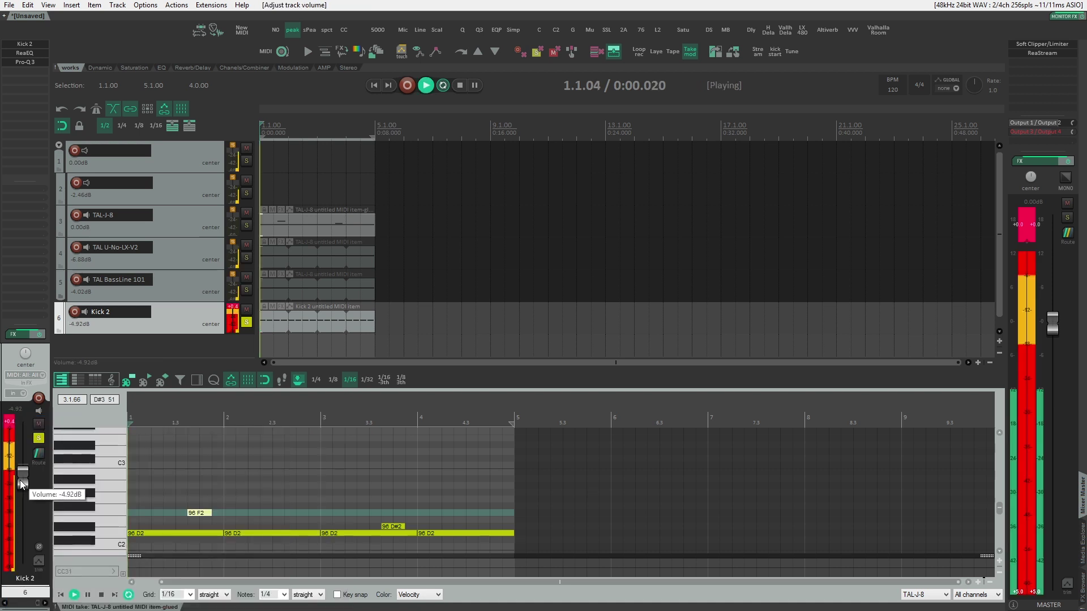
{"action": "scroll", "coordinate": [20, 484], "scroll_direction": "down", "scroll_amount": 3}
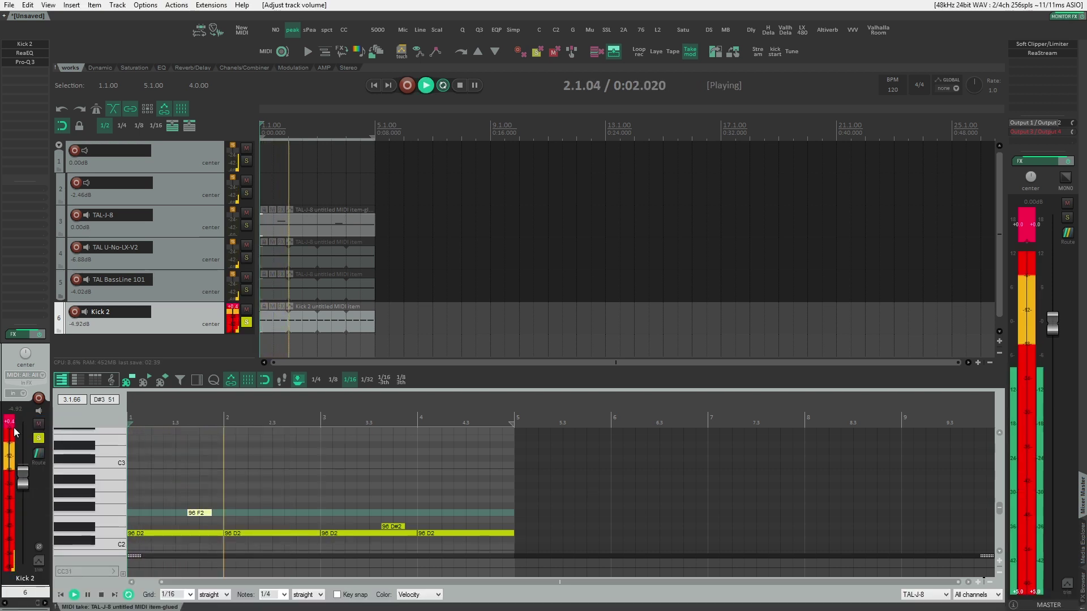
{"action": "scroll", "coordinate": [23, 479], "scroll_direction": "down", "scroll_amount": 1}
{"action": "key", "text": "space"}
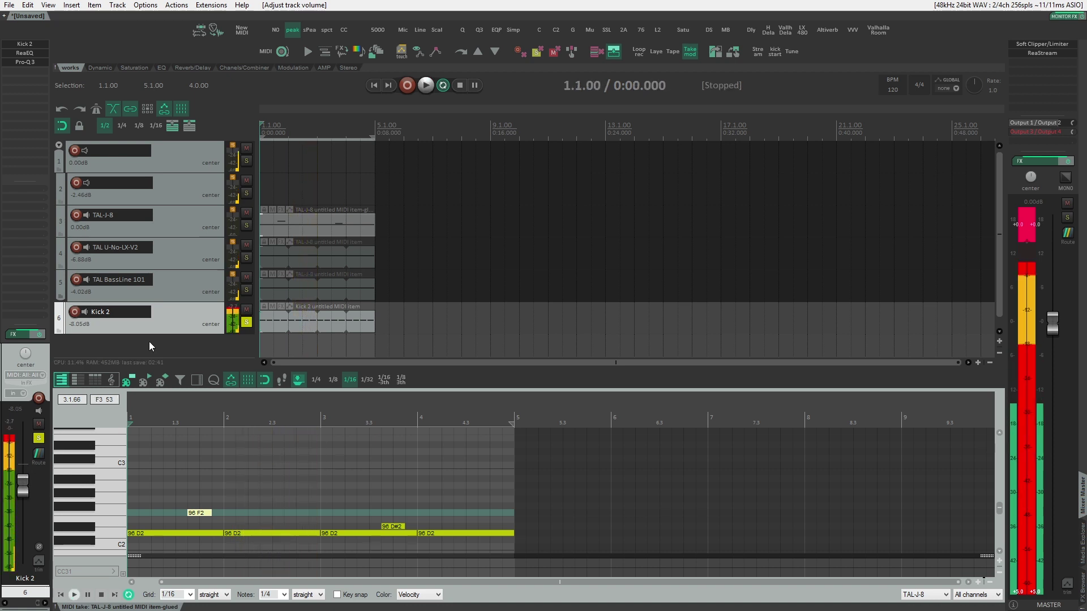
Unsolo the kick, play the full mix and set the kick track's volume to -6.04 dB
{"action": "left_click", "coordinate": [246, 322]}
{"action": "key", "text": "space"}
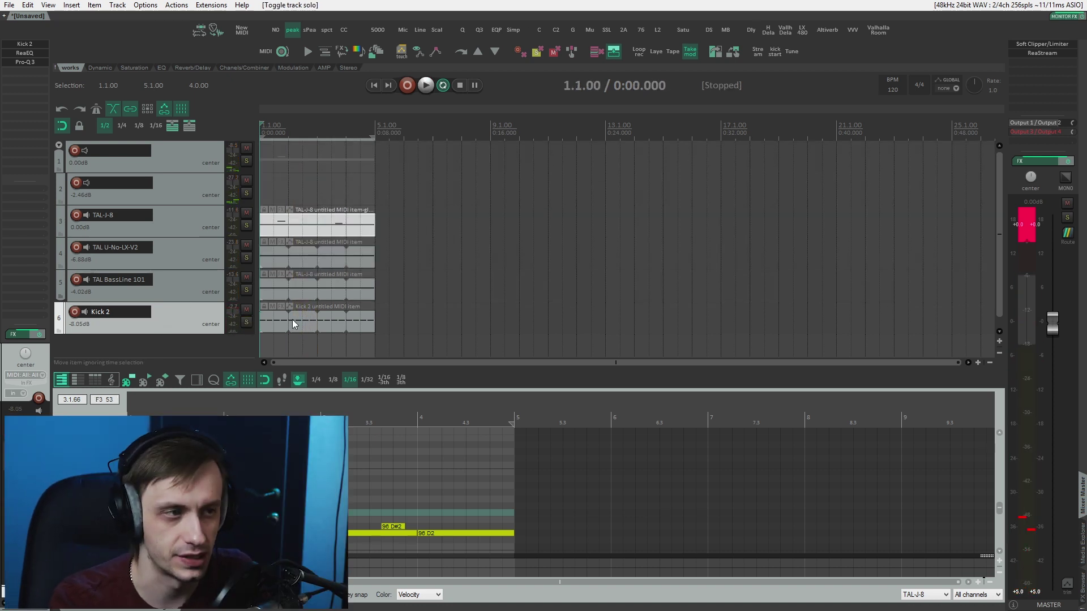
{"action": "scroll", "coordinate": [28, 481], "scroll_direction": "up", "scroll_amount": 2}
{"action": "scroll", "coordinate": [28, 481], "scroll_direction": "up", "scroll_amount": 1}
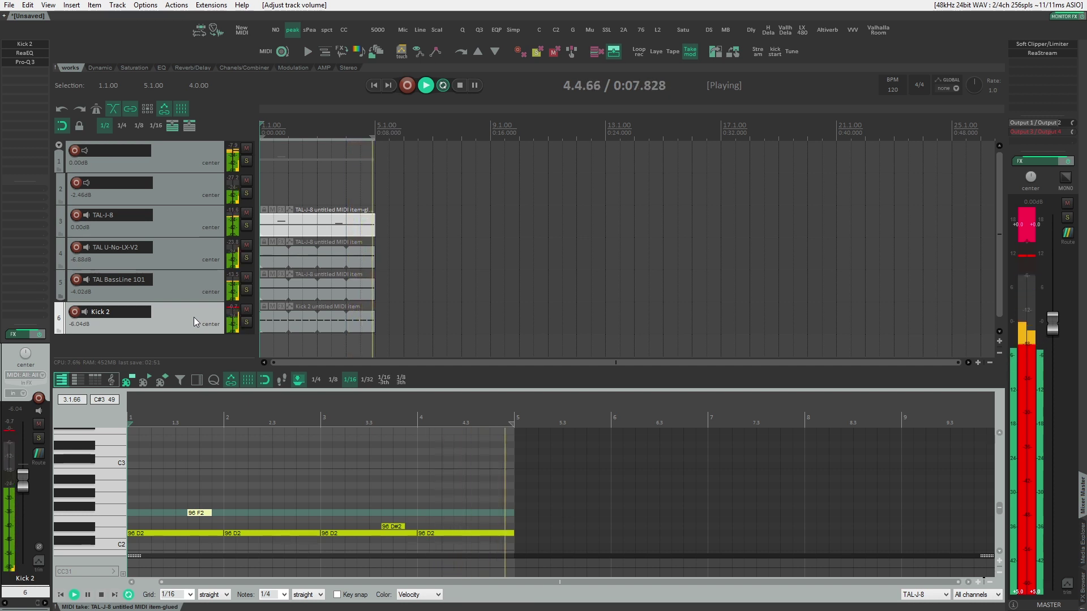
{"action": "key", "text": "space"}
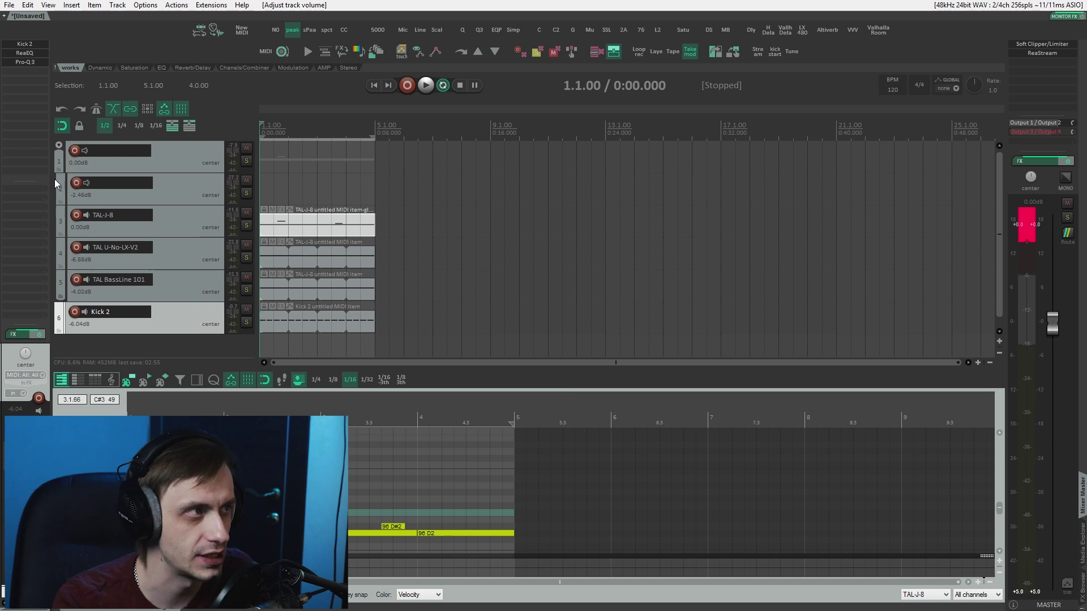
Open the Kick 2 instrument to view its pitch curve, close it, and compare the track 1 folder with the kick track
{"action": "left_click", "coordinate": [23, 44]}
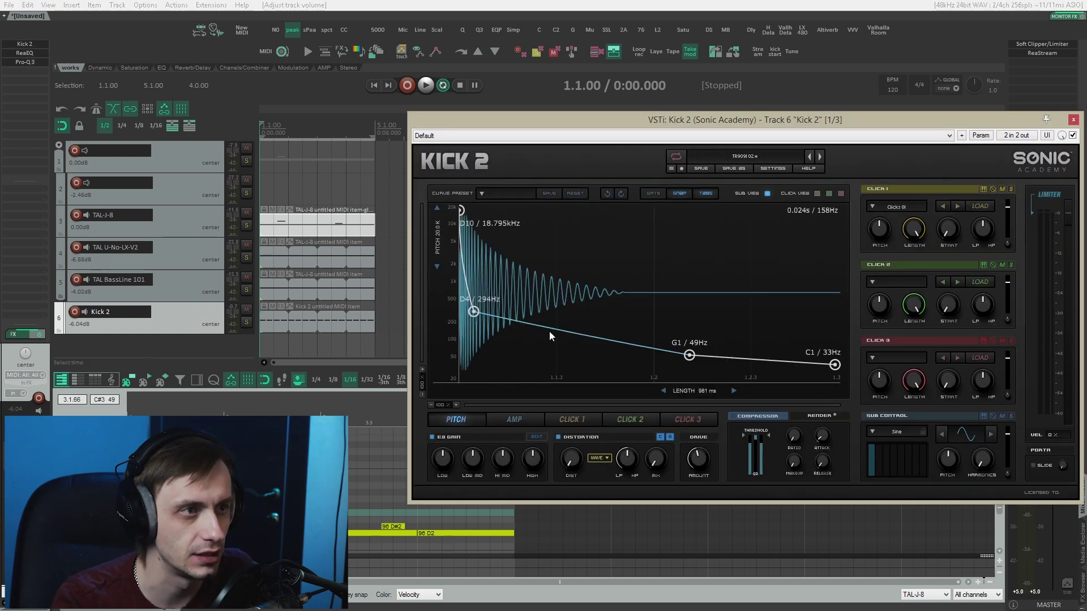
{"action": "left_click", "coordinate": [1073, 120]}
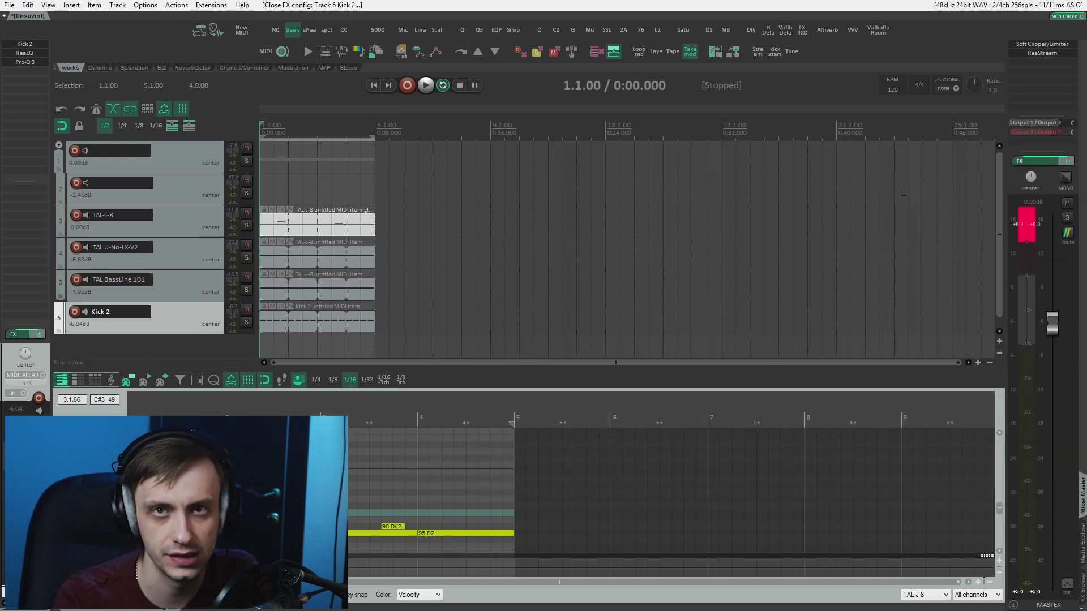
{"action": "left_click", "coordinate": [192, 163]}
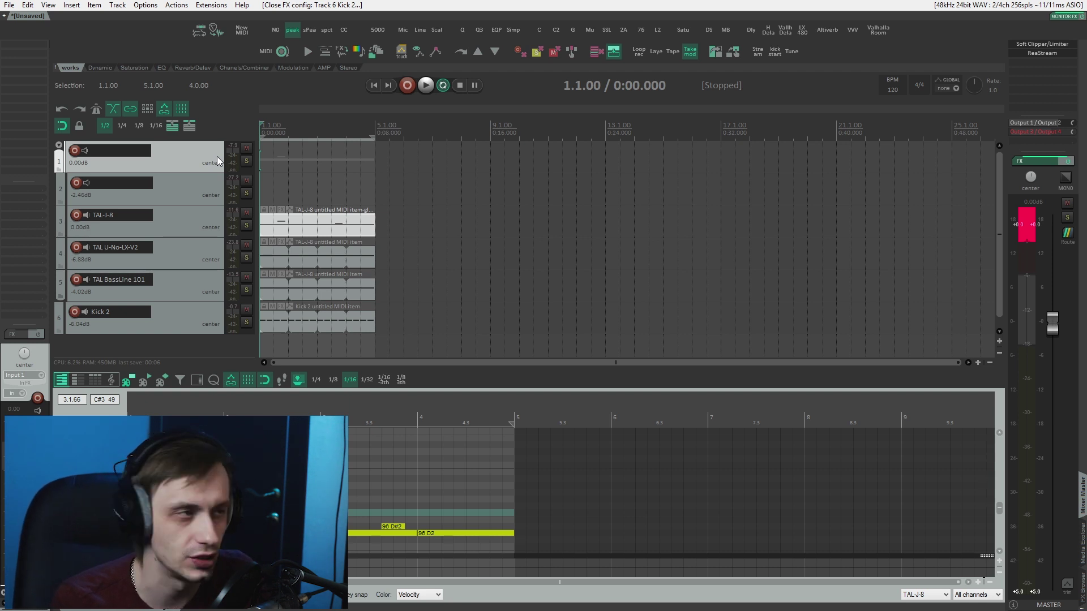
{"action": "left_click", "coordinate": [191, 320]}
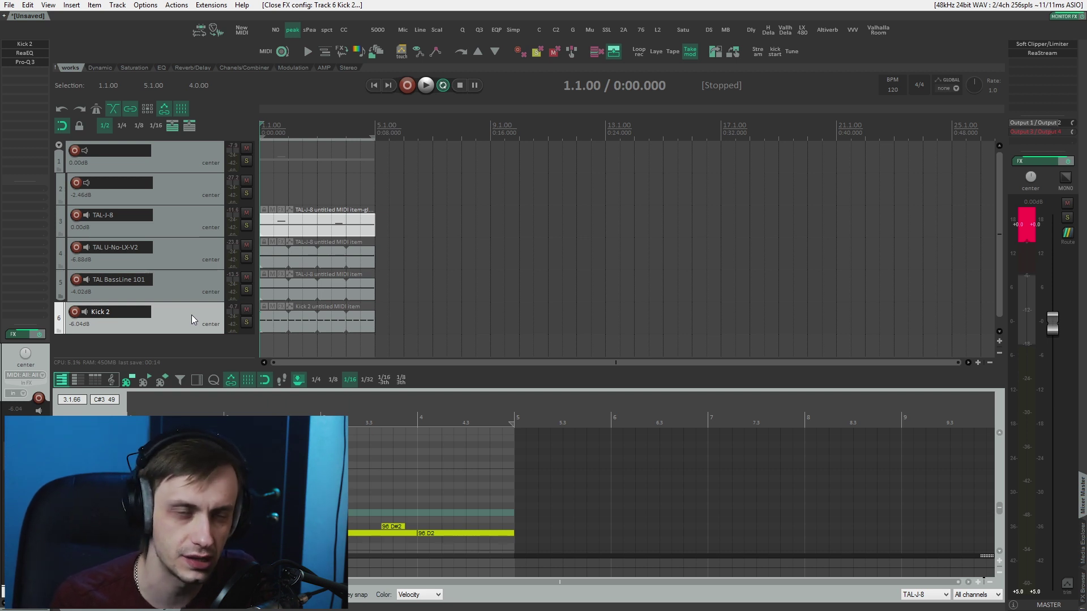
Add Kickstart to the track 1 folder and set its mix to 63% during playback, closing the plug-in when done
{"action": "left_click", "coordinate": [197, 160]}
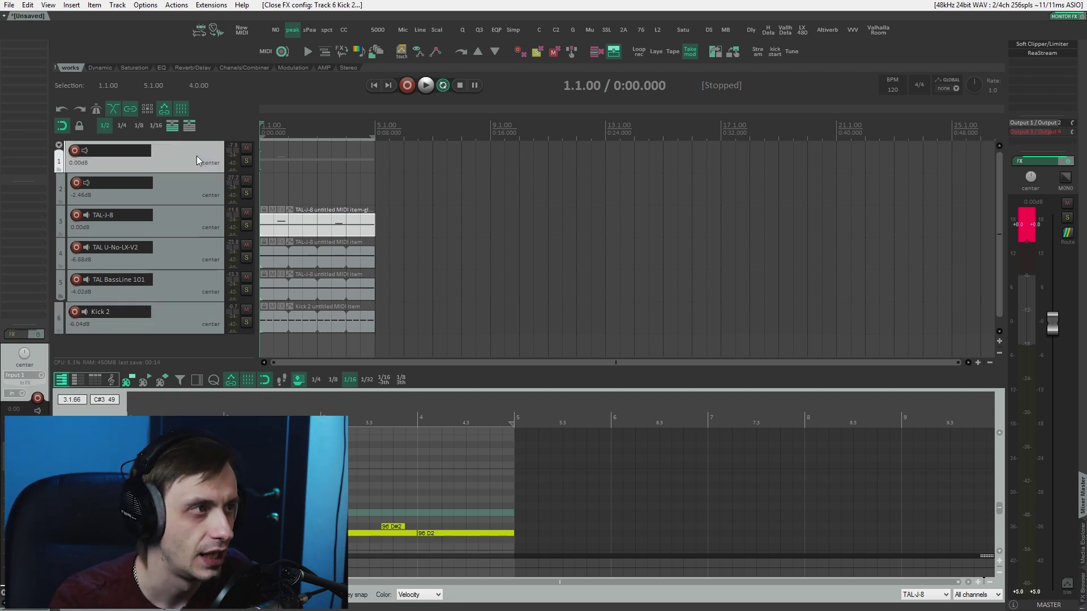
{"action": "left_click", "coordinate": [775, 51]}
{"action": "key", "text": "space"}
{"action": "left_click_drag", "start_coordinate": [372, 238], "coordinate": [371, 267]}
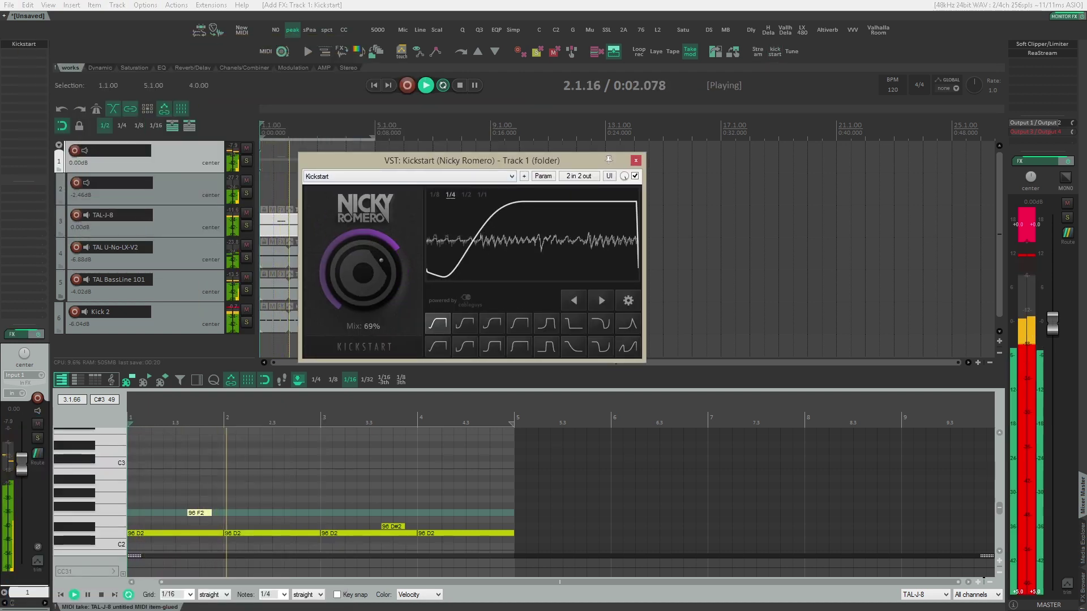
{"action": "mouse_move", "coordinate": [371, 267]}
{"action": "left_mouse_down"}
{"action": "mouse_move", "coordinate": [371, 305]}
{"action": "mouse_move", "coordinate": [375, 263]}
{"action": "left_mouse_up"}
{"action": "key", "text": "space"}
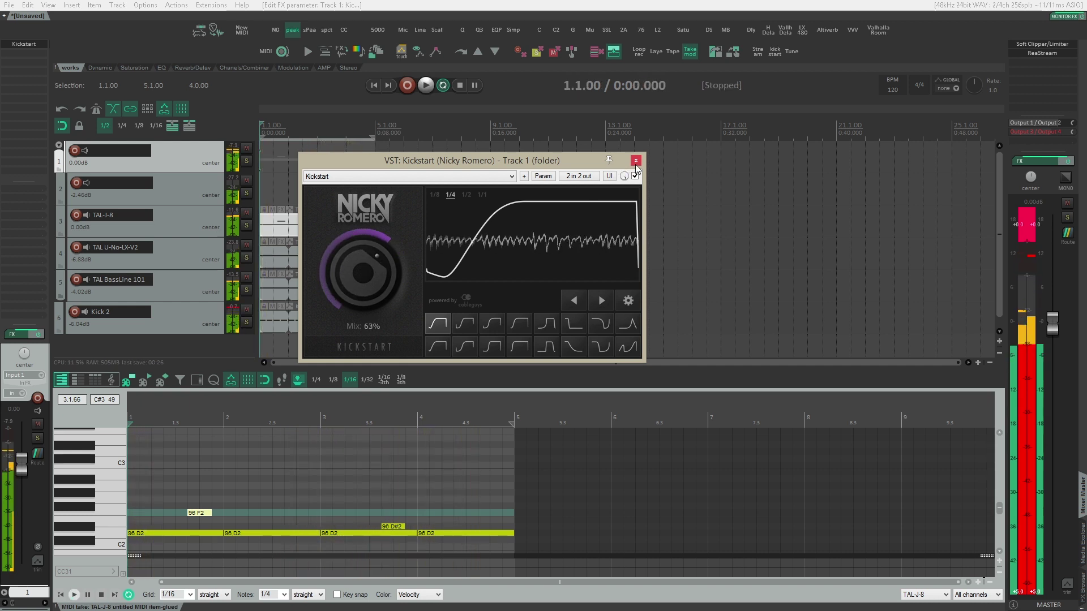
{"action": "left_click", "coordinate": [636, 160]}
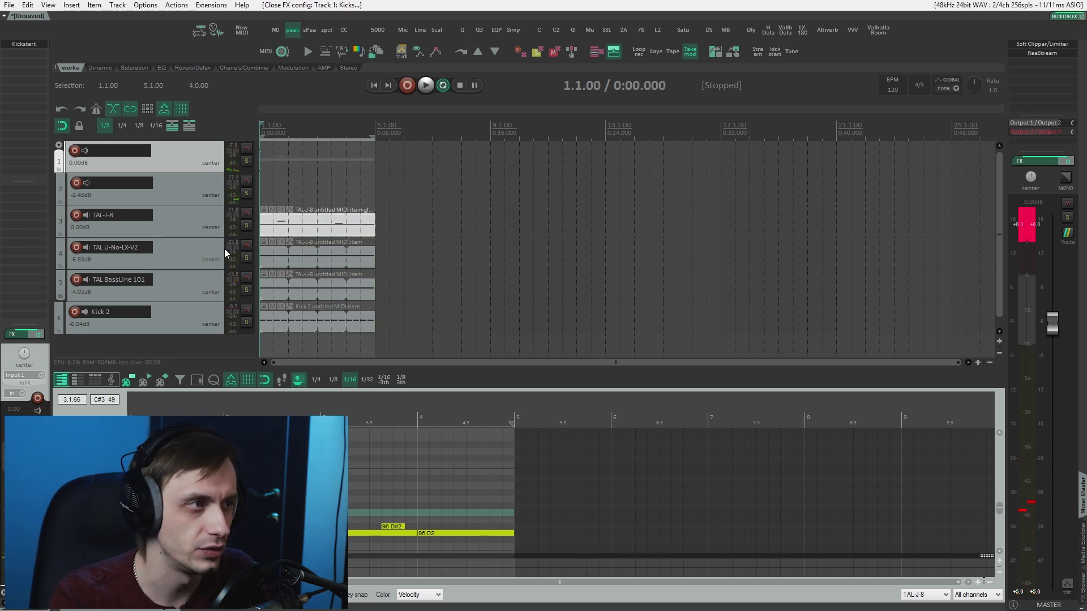
Open the kick track's Pro-Q 3 and shrink its window so more of the project stays accessible
{"action": "left_click", "coordinate": [211, 226]}
{"action": "left_click", "coordinate": [195, 170]}
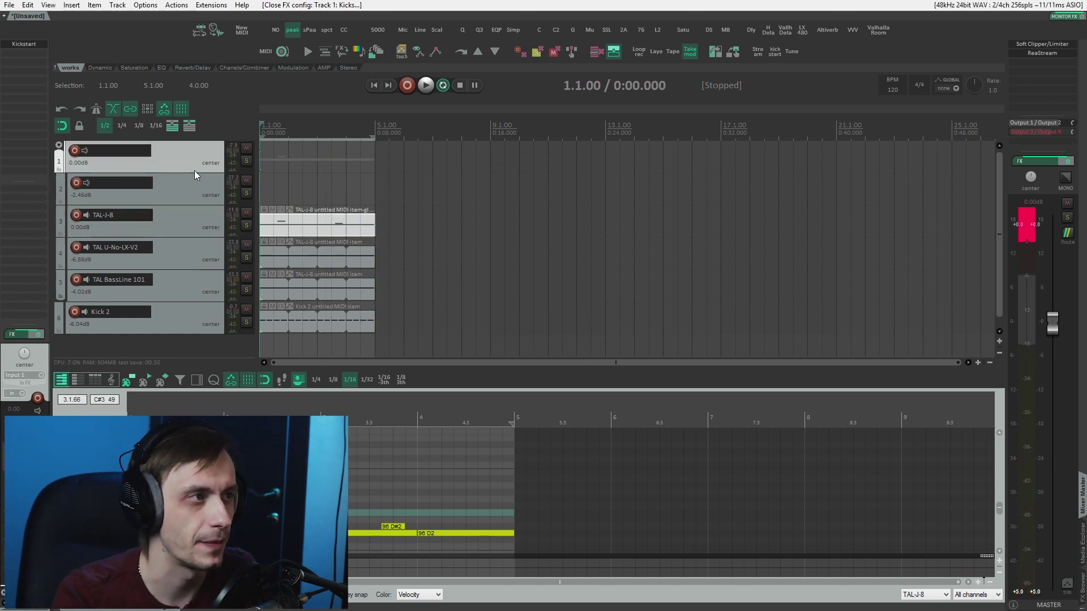
{"action": "key", "text": "Up"}
{"action": "key", "text": "f"}
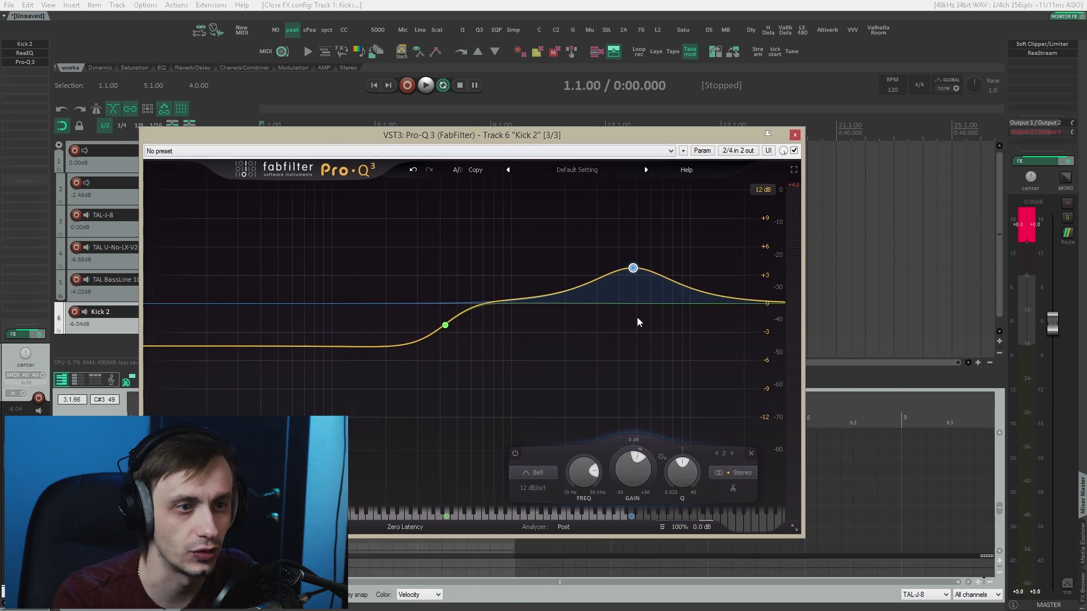
{"action": "left_click_drag", "start_coordinate": [749, 498], "coordinate": [677, 447]}
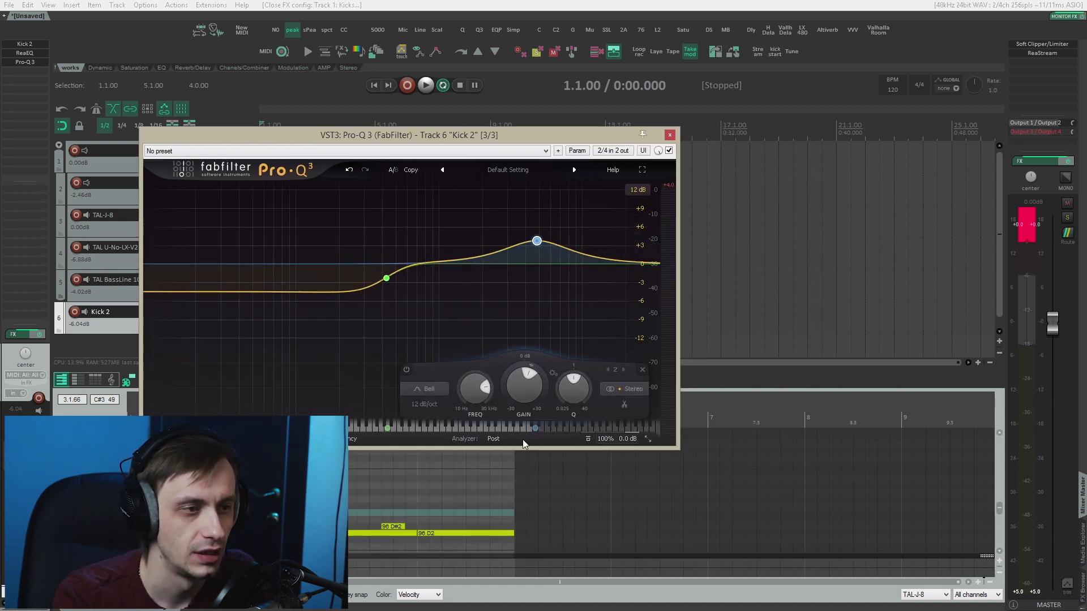
Glance at the kick EQ's analyzer options, play the mix to watch the kick's spectrum, and shift the EQ window aside
{"action": "left_click", "coordinate": [500, 439]}
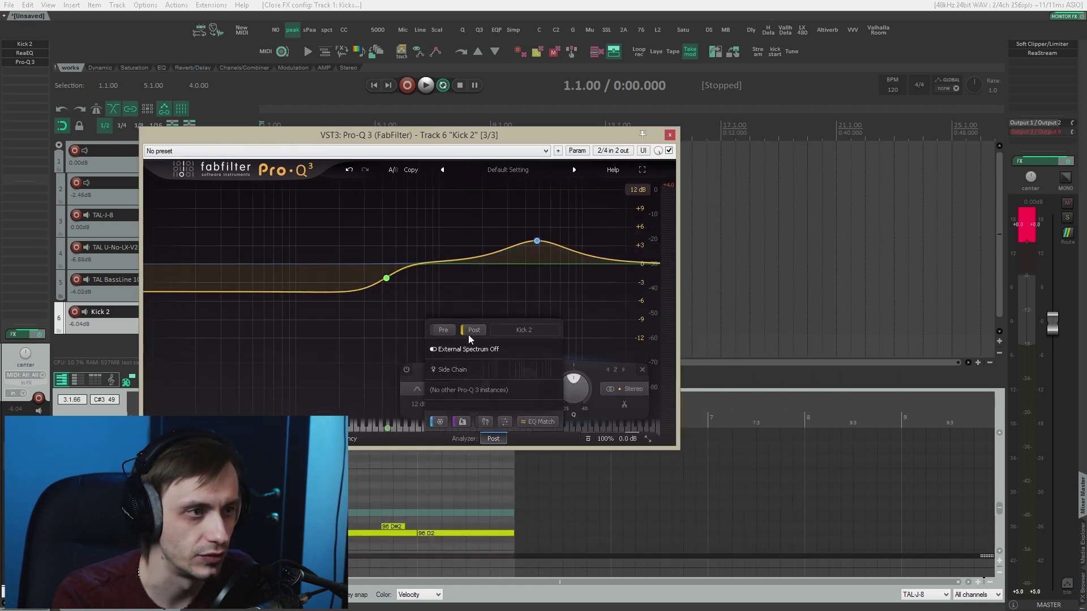
{"action": "left_click", "coordinate": [536, 241]}
{"action": "key", "text": "space"}
{"action": "left_click_drag", "start_coordinate": [487, 137], "coordinate": [404, 267]}
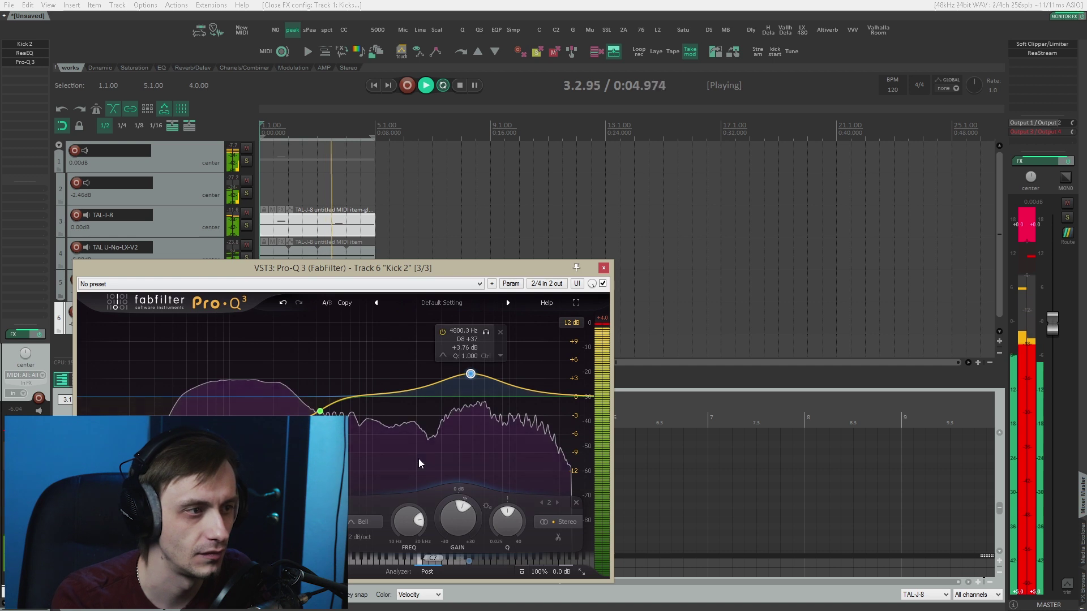
{"action": "key", "text": "space"}
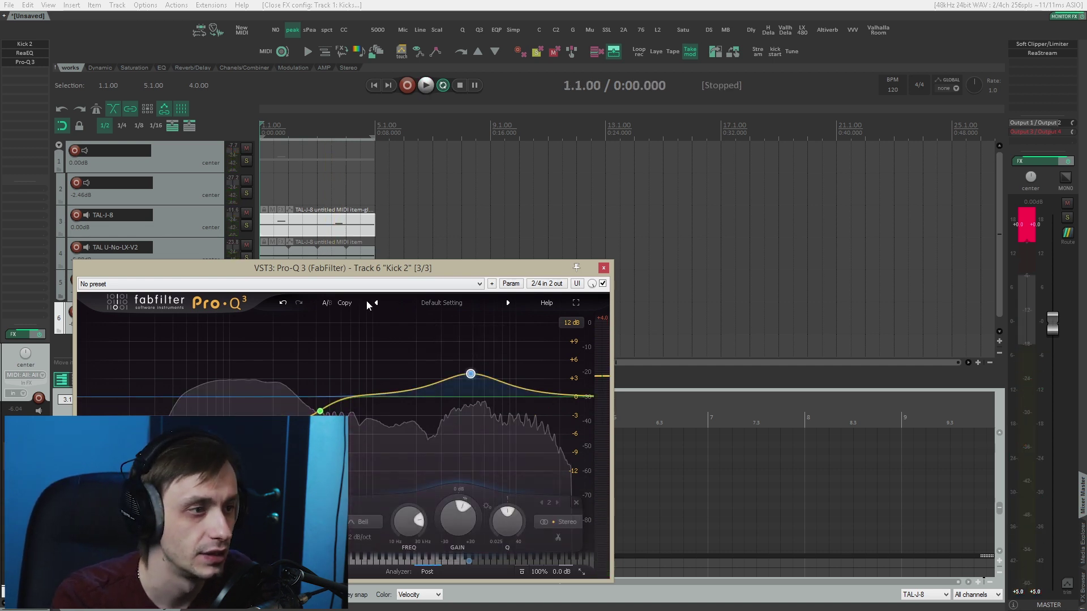
In the kick's Pro-Q 3 analyzer, enable the side chain spectrum and set the resolution to Medium
{"action": "left_click", "coordinate": [427, 572]}
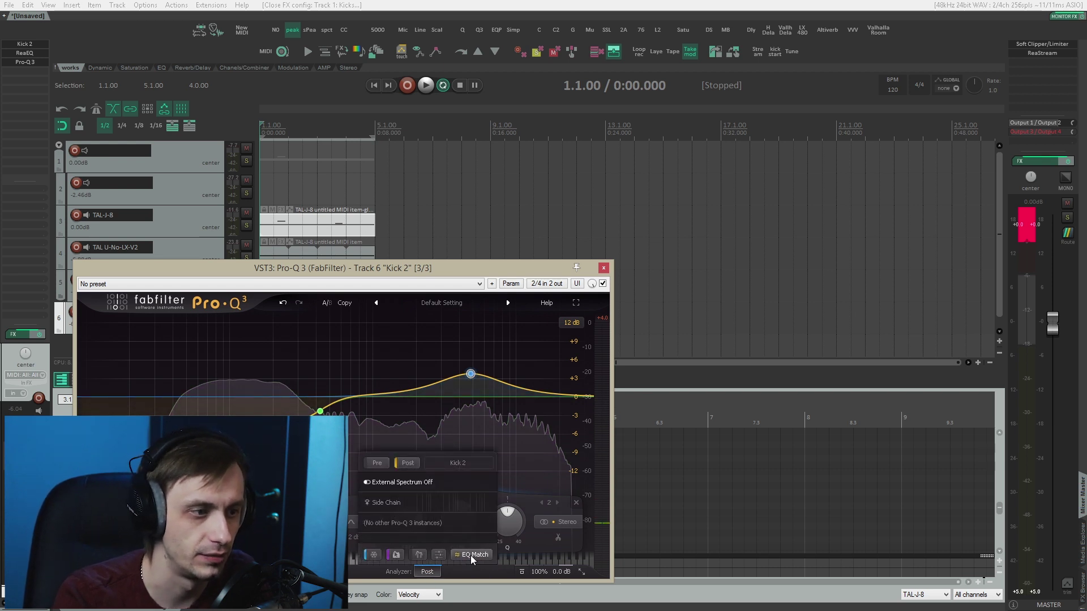
{"action": "left_click", "coordinate": [470, 555]}
{"action": "left_click", "coordinate": [440, 572]}
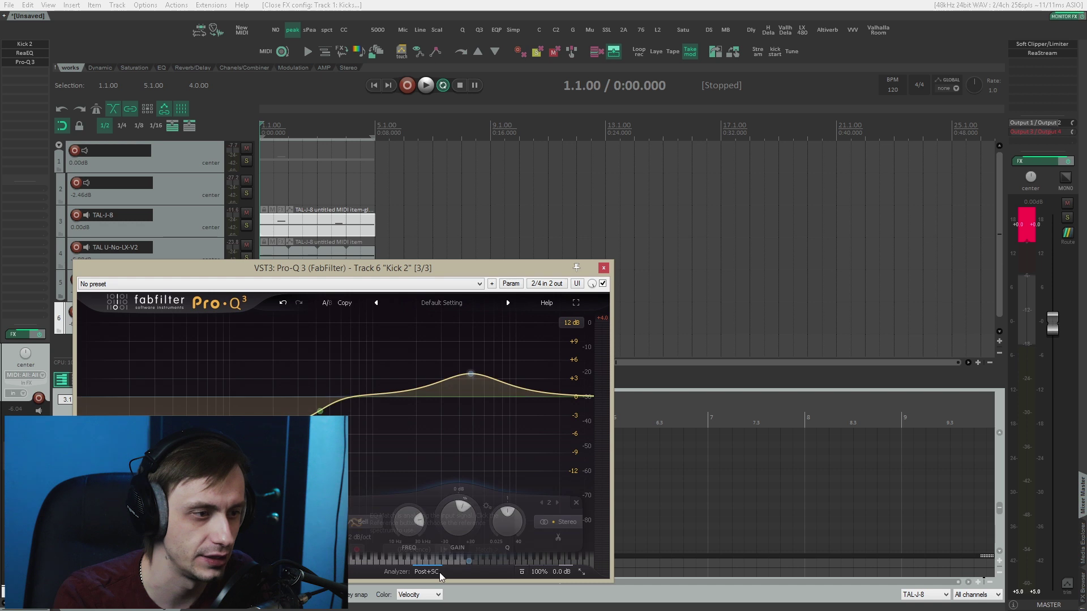
{"action": "mouse_move", "coordinate": [441, 558]}
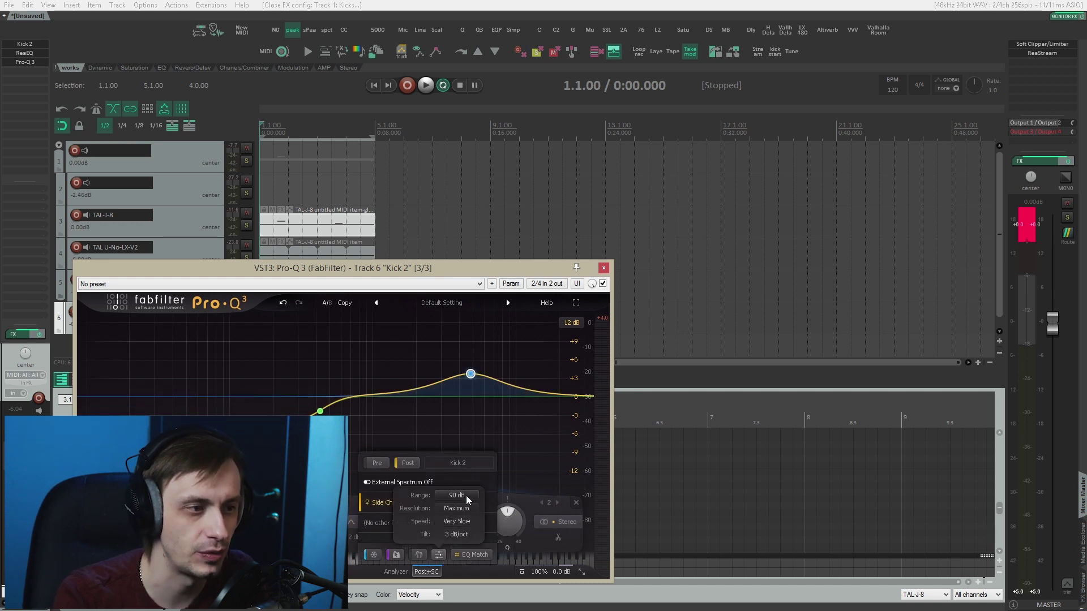
{"action": "left_click", "coordinate": [456, 508]}
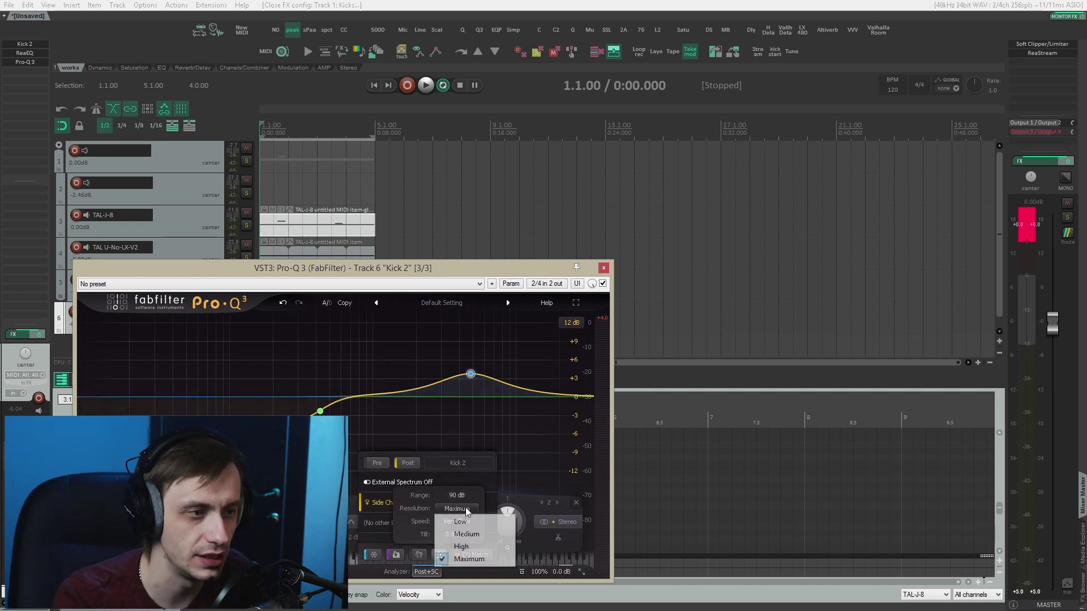
{"action": "left_click", "coordinate": [476, 534]}
Play the mix and examine the kick's spectrum and its peaks in Pro-Q 3, stopping playback when done
{"action": "key", "text": "space"}
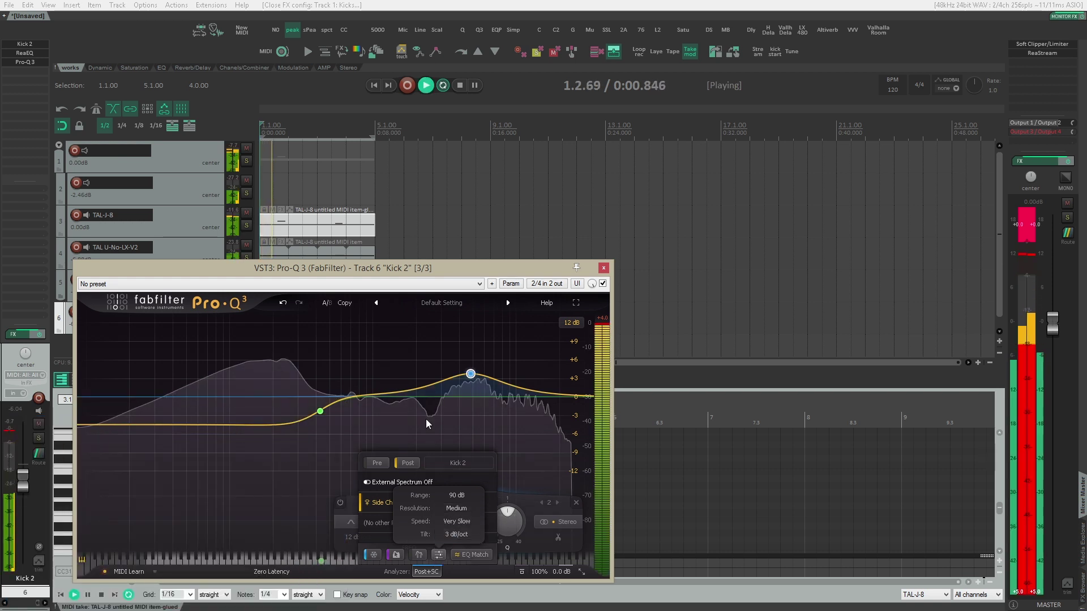
{"action": "mouse_move", "coordinate": [320, 410]}
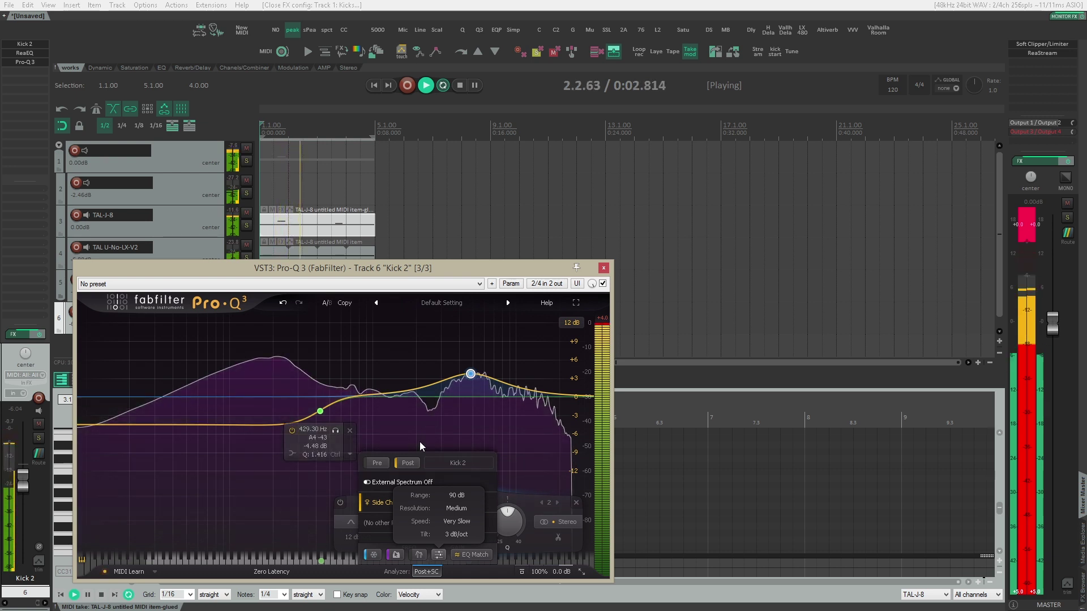
{"action": "mouse_move", "coordinate": [419, 441]}
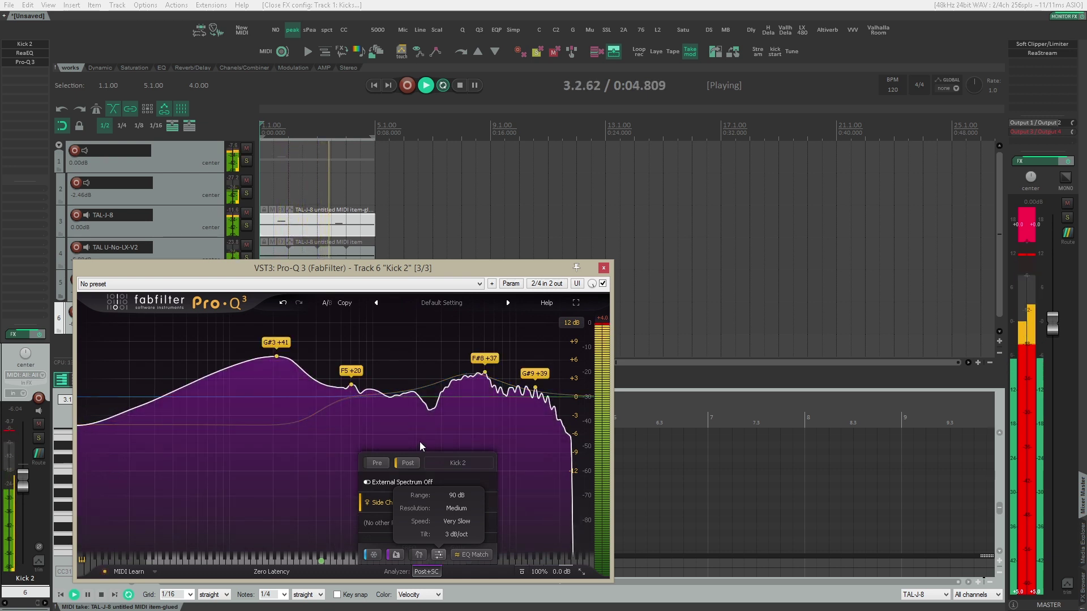
{"action": "key", "text": "space"}
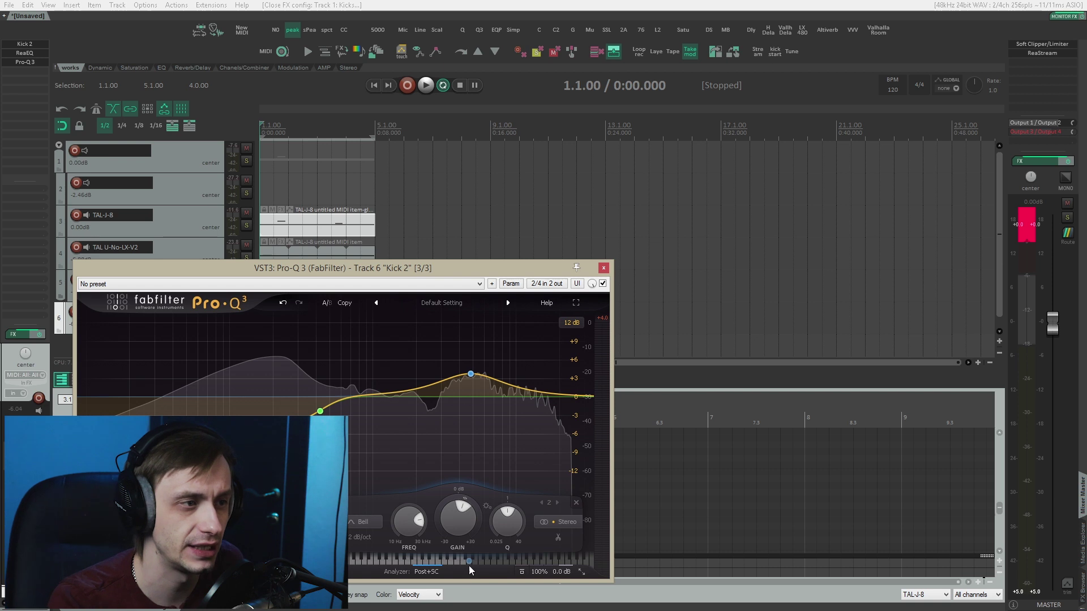
{"action": "left_click", "coordinate": [430, 572]}
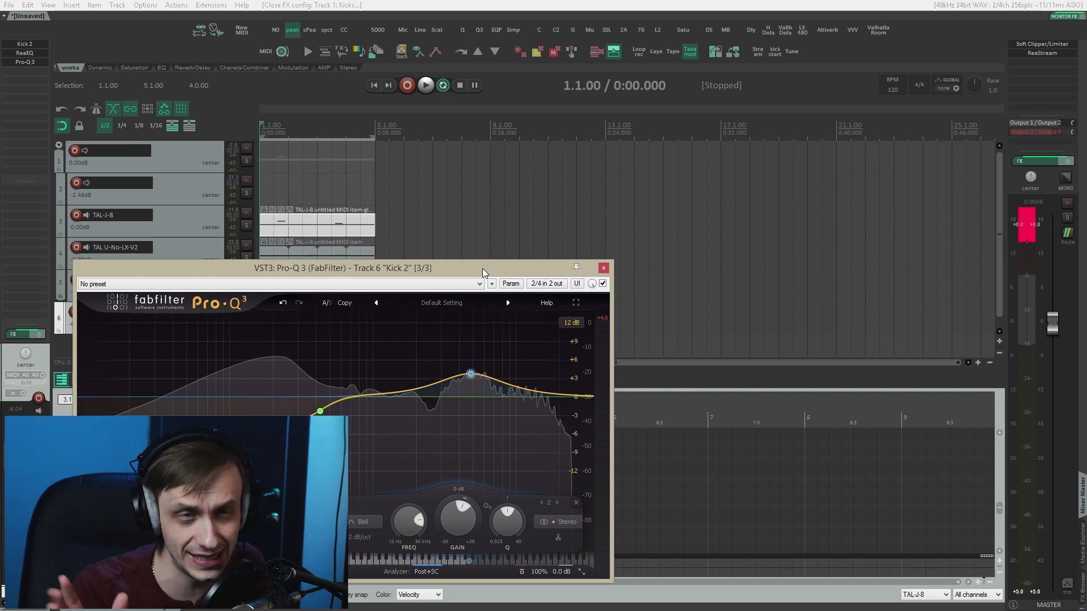
Add Pro-Q 3 to the track 1 folder and check its analyzer resolution setting
{"action": "left_click_drag", "start_coordinate": [482, 268], "coordinate": [460, 261]}
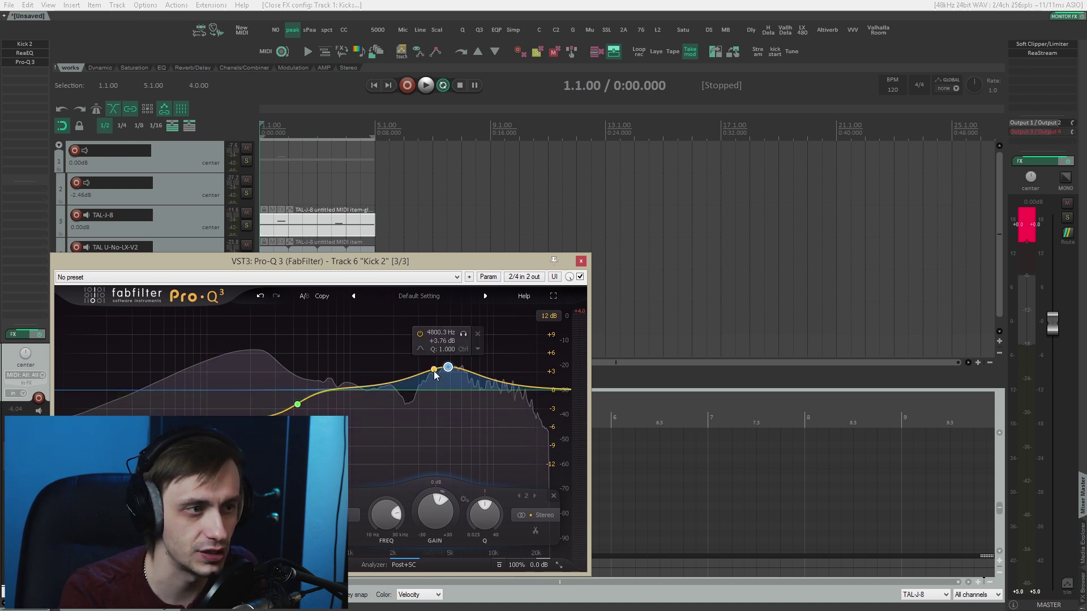
{"action": "left_click_drag", "start_coordinate": [482, 260], "coordinate": [753, 225]}
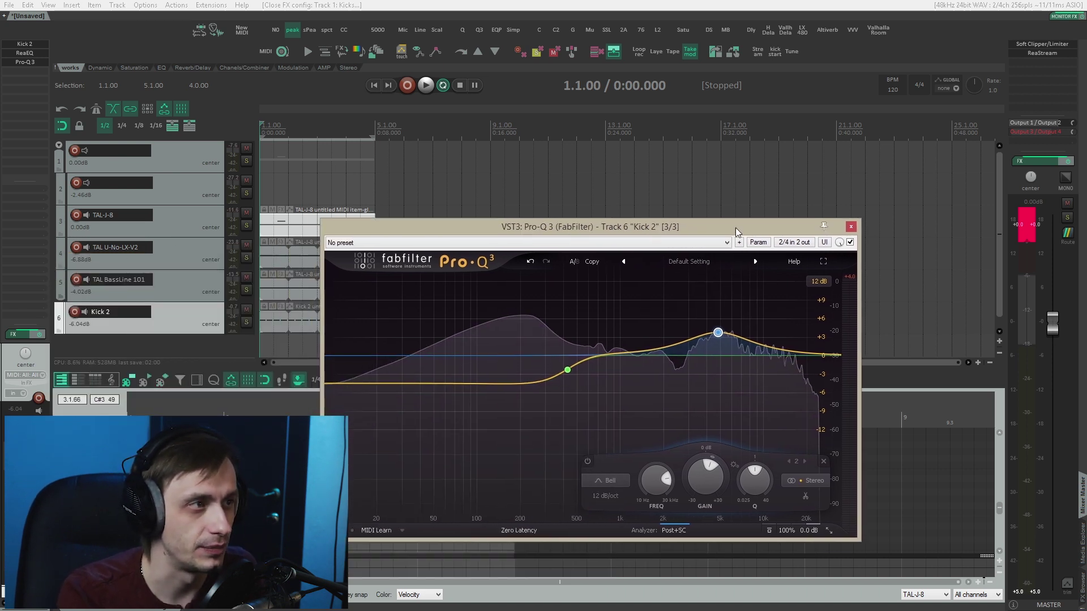
{"action": "left_click", "coordinate": [193, 165]}
{"action": "left_click", "coordinate": [494, 31]}
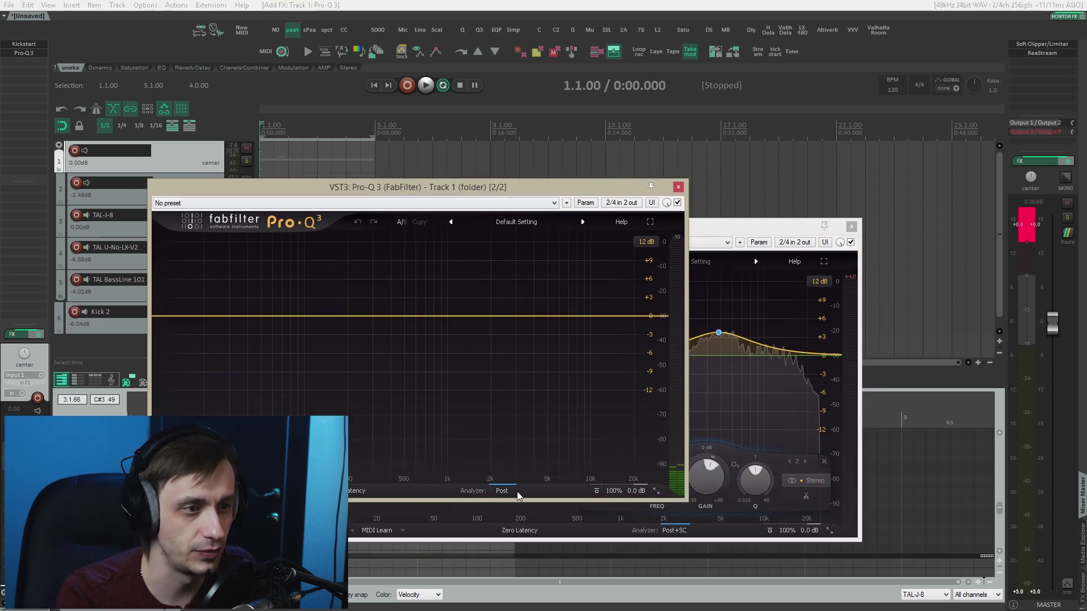
{"action": "left_click", "coordinate": [501, 491]}
{"action": "left_click", "coordinate": [514, 474]}
{"action": "left_click", "coordinate": [549, 431]}
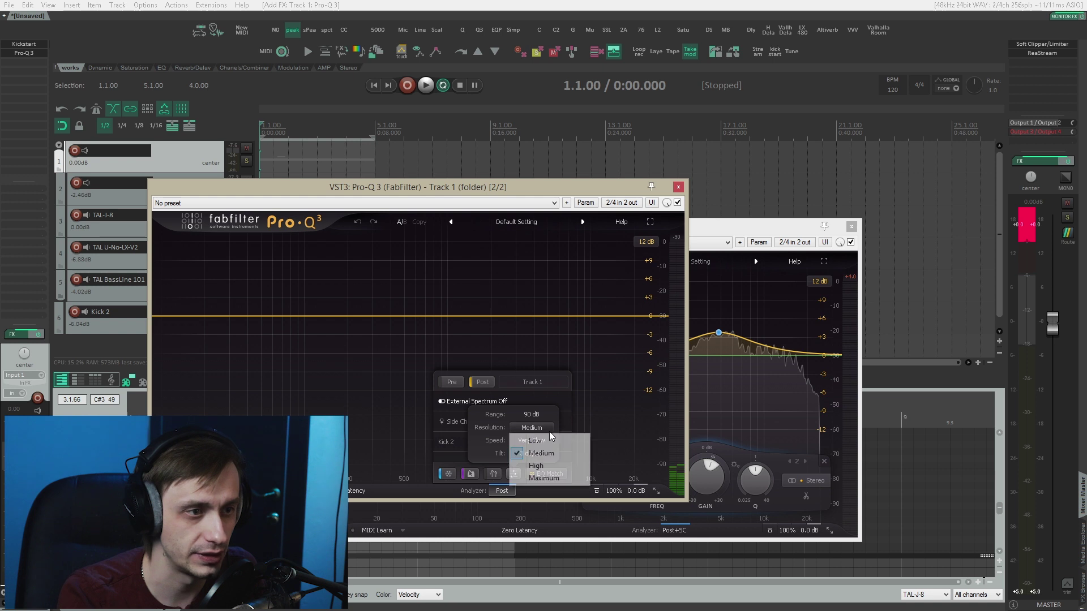
{"action": "left_click_drag", "start_coordinate": [554, 181], "coordinate": [601, 186]}
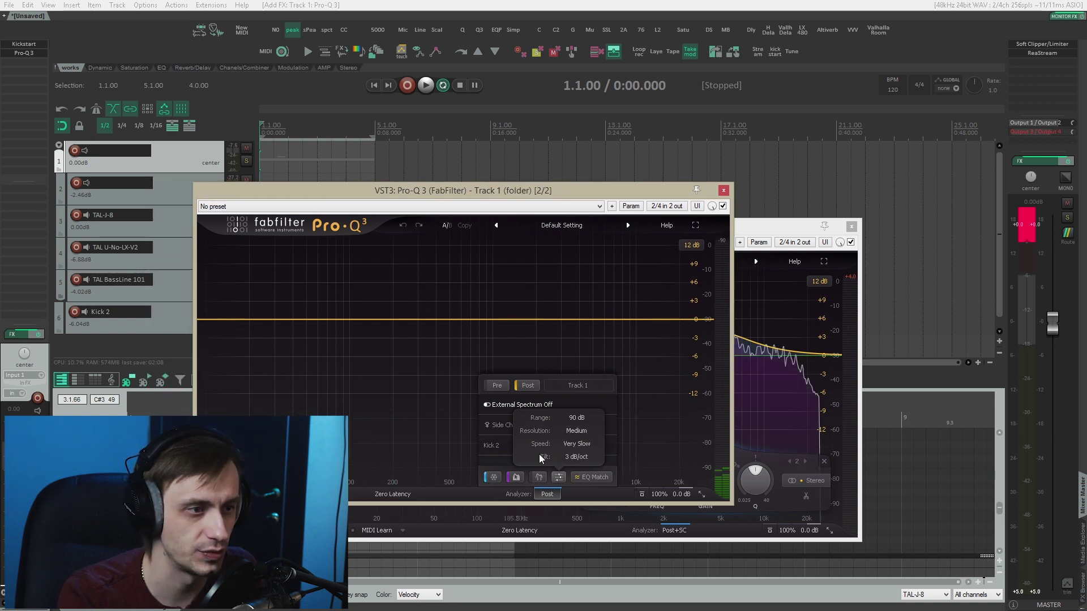
Play the mix to capture both spectra and arrange the kick and track 1 folder EQ windows side by side, stopping playback
{"action": "left_click", "coordinate": [426, 85]}
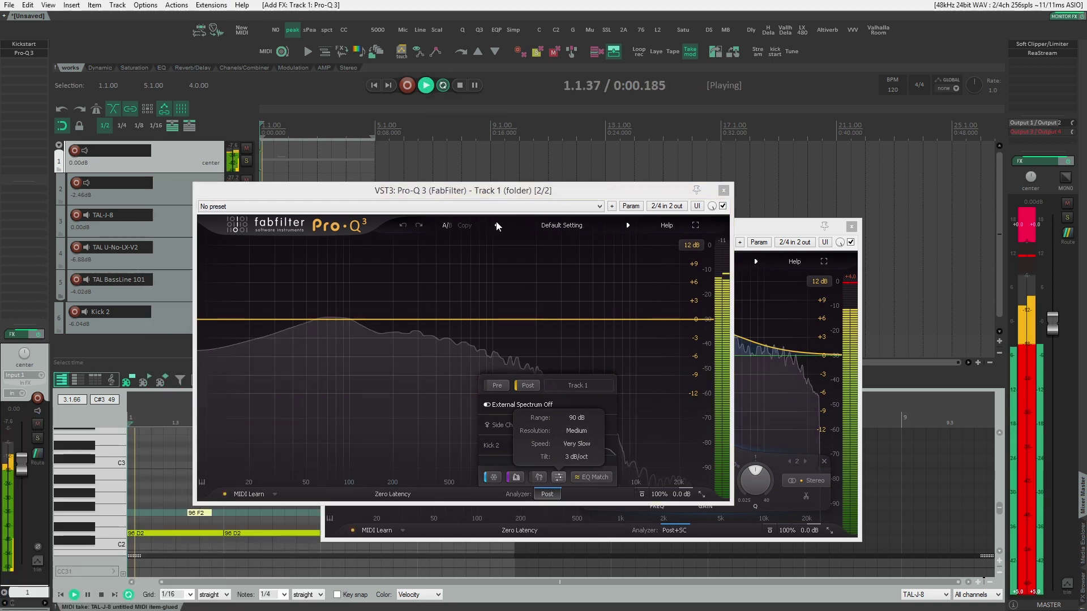
{"action": "left_click", "coordinate": [497, 227]}
{"action": "left_click_drag", "start_coordinate": [540, 195], "coordinate": [495, 226]}
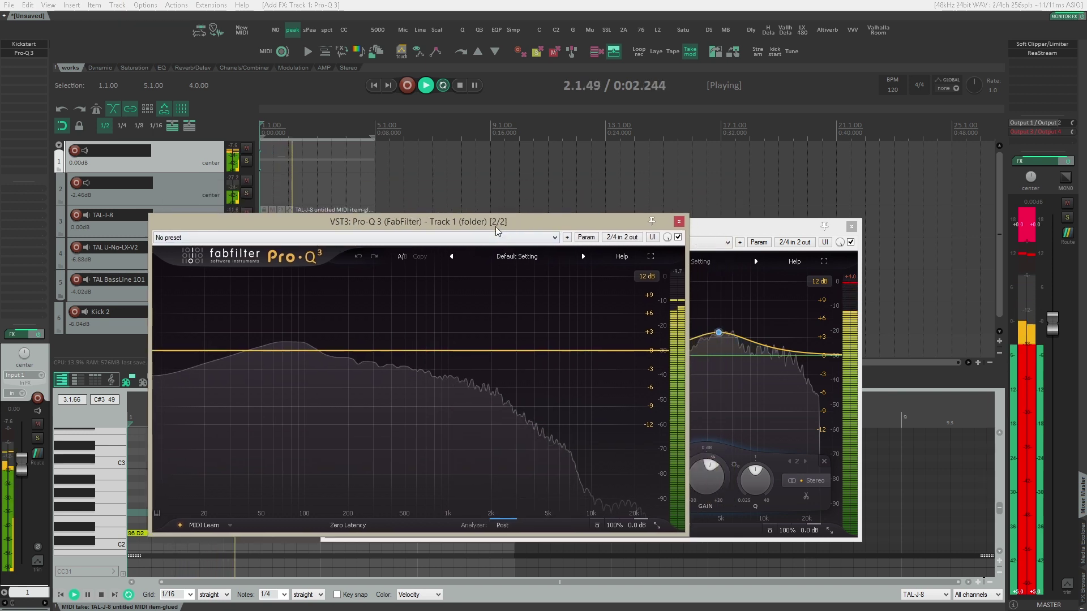
{"action": "left_click_drag", "start_coordinate": [711, 226], "coordinate": [568, 280]}
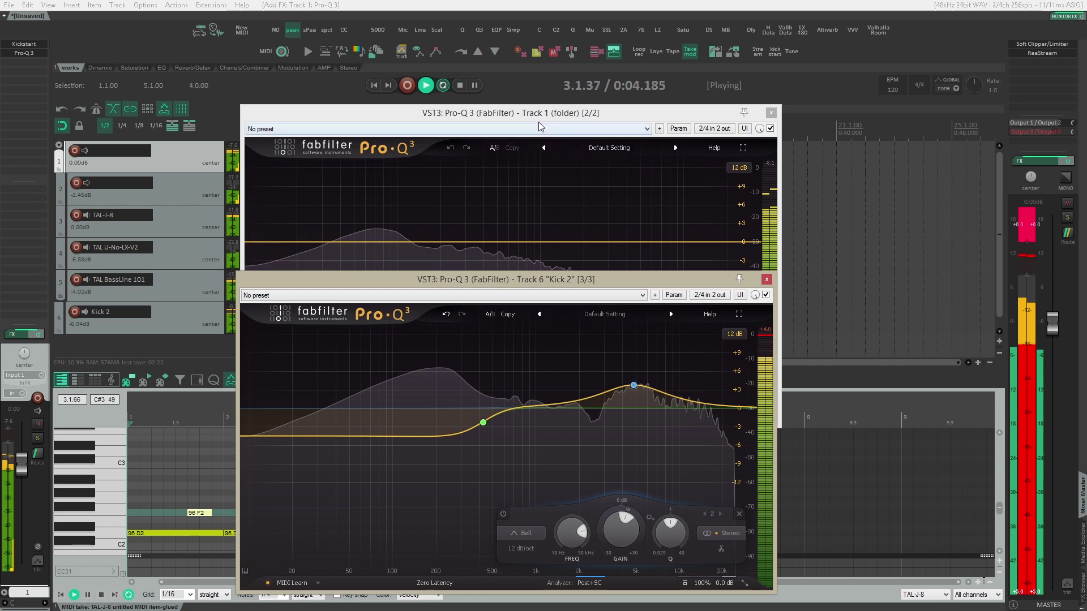
{"action": "key", "text": "space"}
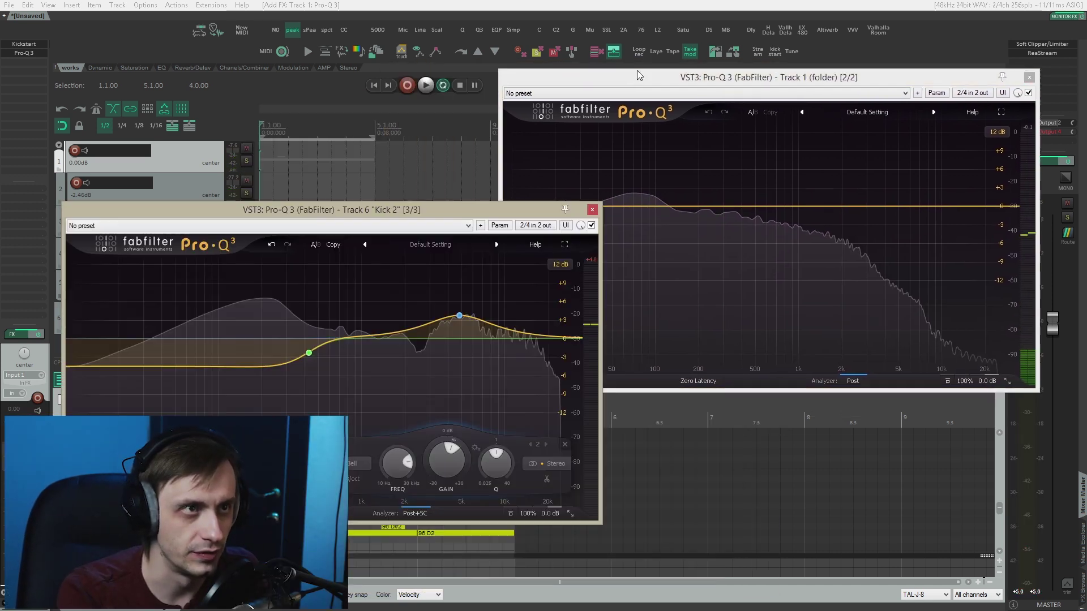
{"action": "left_click_drag", "start_coordinate": [637, 75], "coordinate": [636, 201]}
{"action": "left_click_drag", "start_coordinate": [426, 210], "coordinate": [374, 195]}
{"action": "left_click_drag", "start_coordinate": [603, 198], "coordinate": [597, 203]}
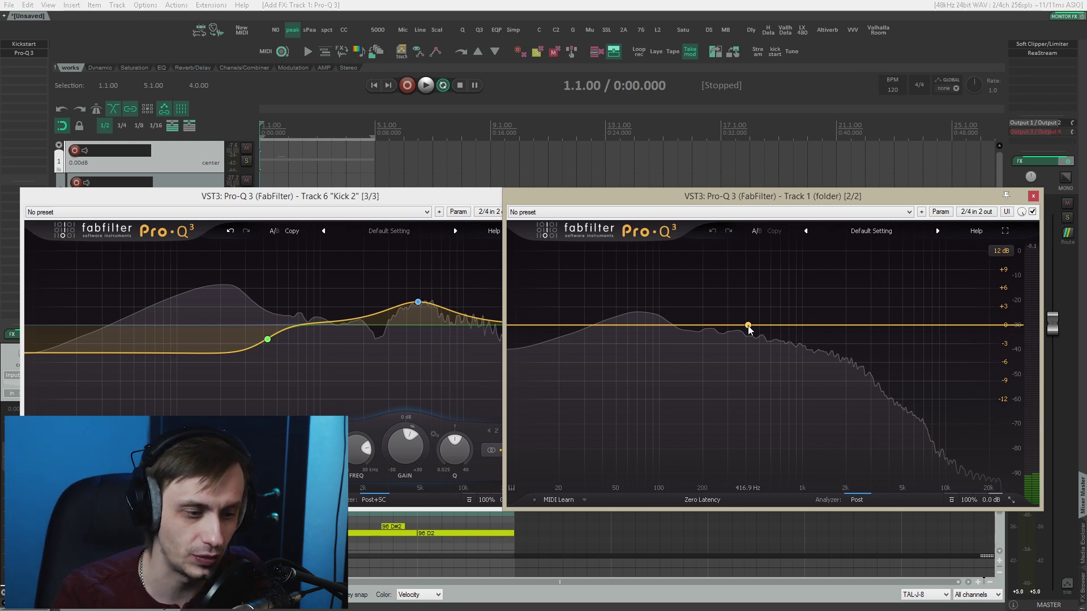
{"action": "left_click_drag", "start_coordinate": [803, 195], "coordinate": [752, 194]}
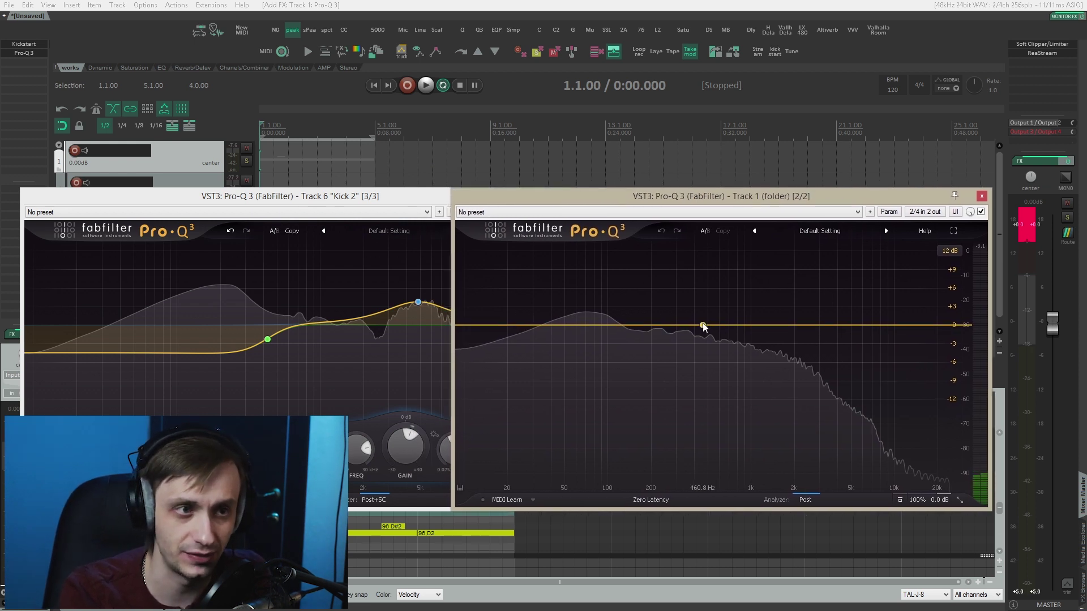
Try bell cuts on the track 1 folder's EQ, about -3 dB near 528 Hz and about -13 dB near 284 Hz, deleting each
{"action": "mouse_move", "coordinate": [702, 327]}
{"action": "left_mouse_down"}
{"action": "mouse_move", "coordinate": [671, 342]}
{"action": "mouse_move", "coordinate": [711, 343]}
{"action": "left_mouse_up"}
{"action": "right_click", "coordinate": [711, 342]}
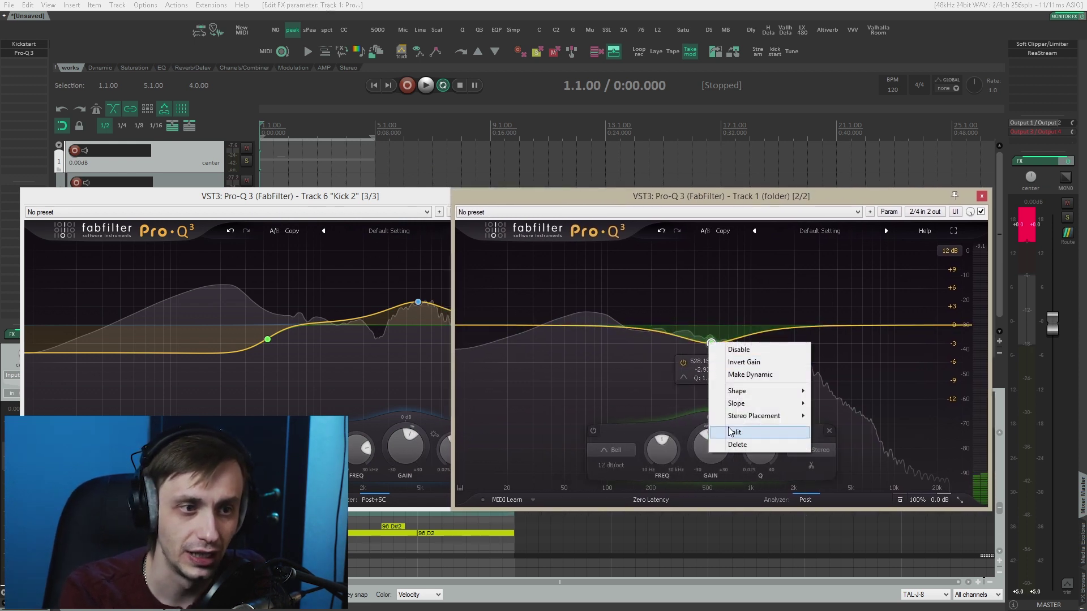
{"action": "left_click", "coordinate": [738, 445]}
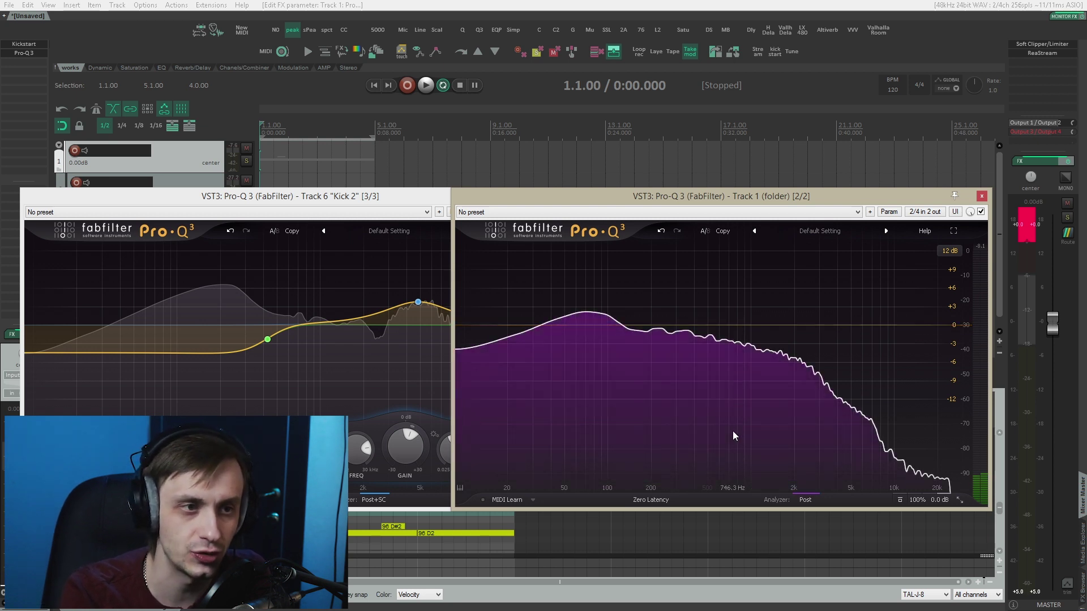
{"action": "left_click_drag", "start_coordinate": [705, 325], "coordinate": [672, 403]}
{"action": "right_click", "coordinate": [672, 404]}
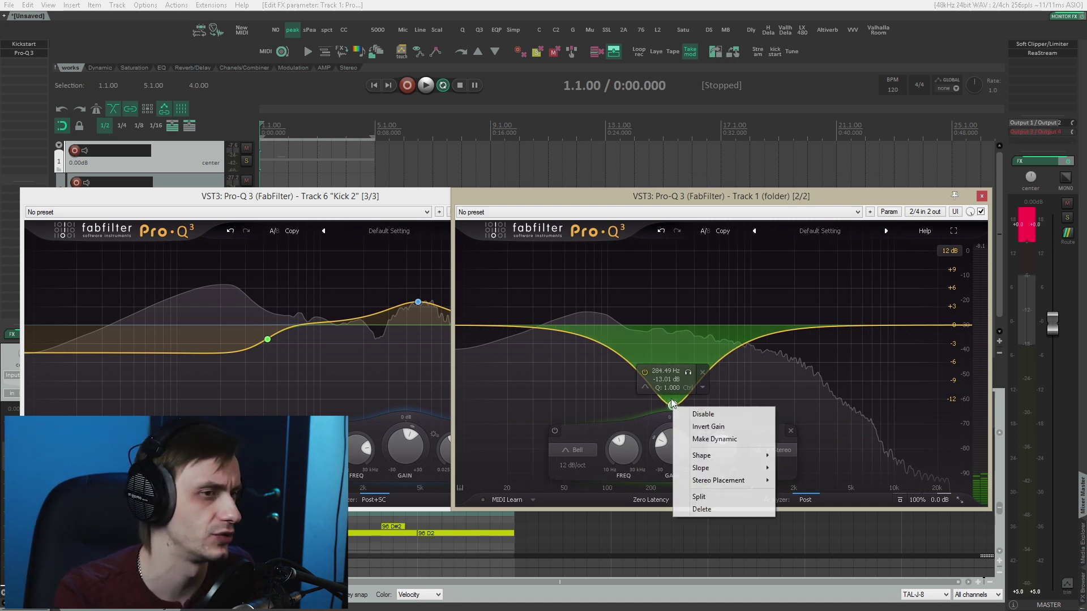
{"action": "left_click", "coordinate": [701, 509]}
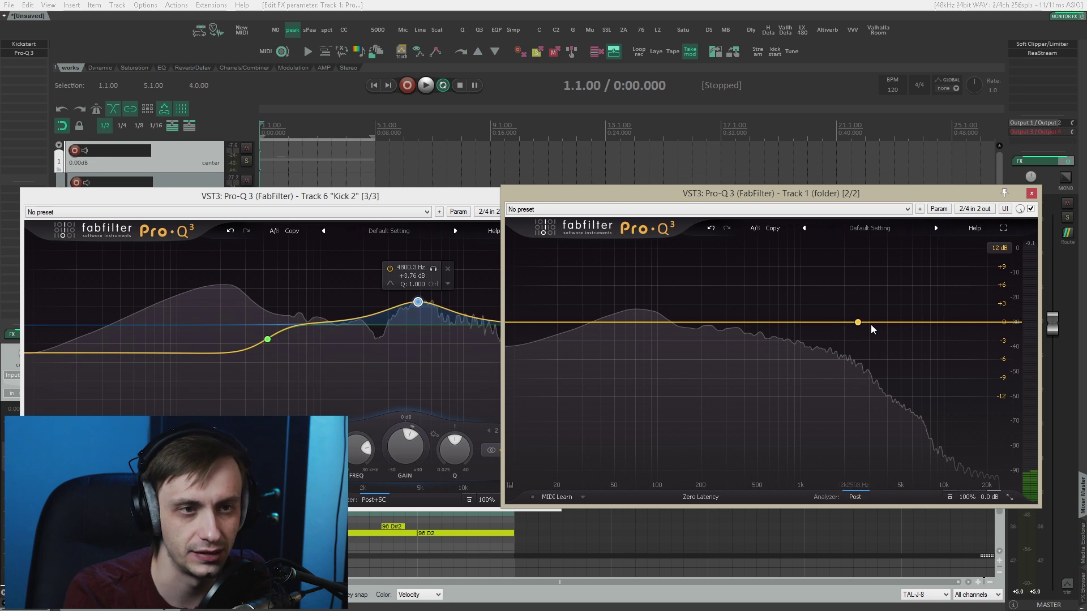
Try a bell boost of about +9.6 dB near 4050 Hz with a Q of 1.992 on the track 1 folder's EQ
{"action": "left_click_drag", "start_coordinate": [867, 323], "coordinate": [898, 272]}
{"action": "scroll", "coordinate": [886, 295], "scroll_direction": "down", "scroll_amount": 2}
{"action": "scroll", "coordinate": [887, 293], "scroll_direction": "up", "scroll_amount": 3}
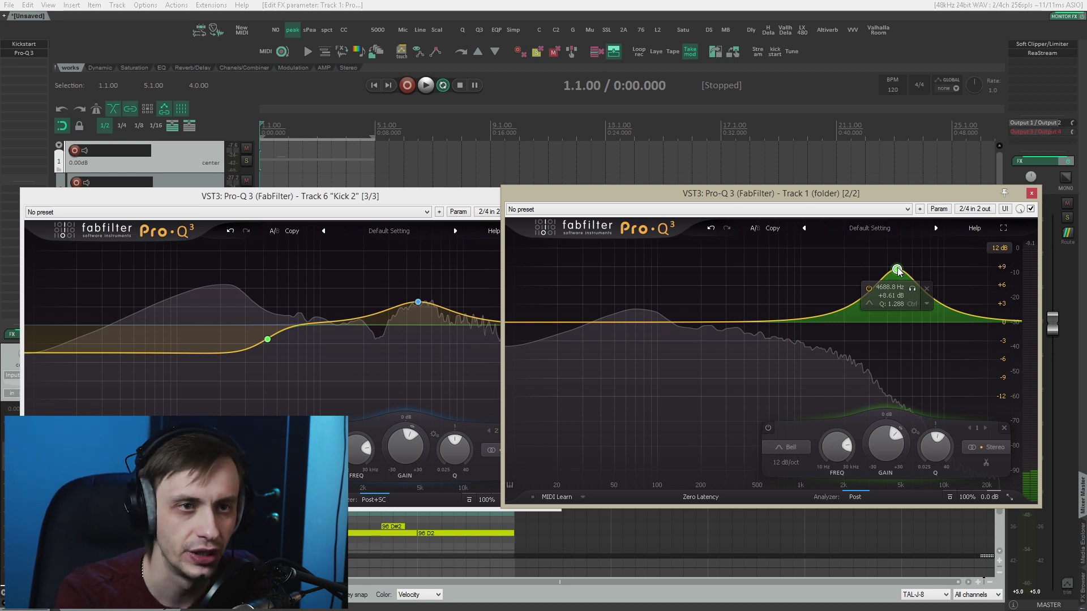
{"action": "left_click_drag", "start_coordinate": [898, 271], "coordinate": [888, 266]}
{"action": "scroll", "coordinate": [889, 266], "scroll_direction": "up", "scroll_amount": 2}
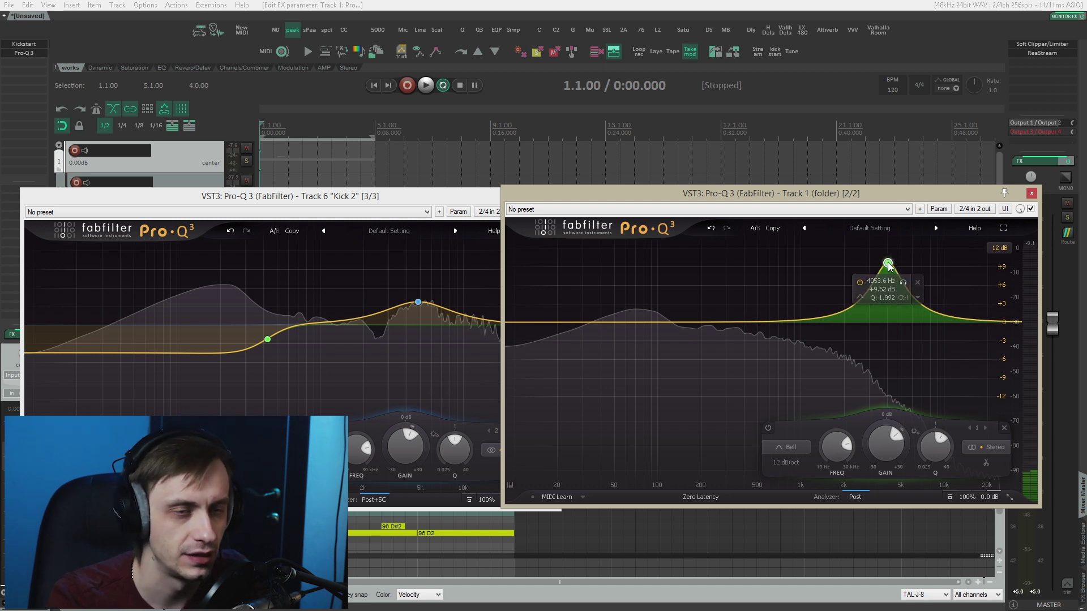
During playback, adjust the high boost to about +10.4 dB and add a second bell of about +3.85 dB near 2086 Hz
{"action": "key", "text": "space"}
{"action": "left_click_drag", "start_coordinate": [887, 263], "coordinate": [888, 243]}
{"action": "left_click_drag", "start_coordinate": [884, 246], "coordinate": [895, 264]}
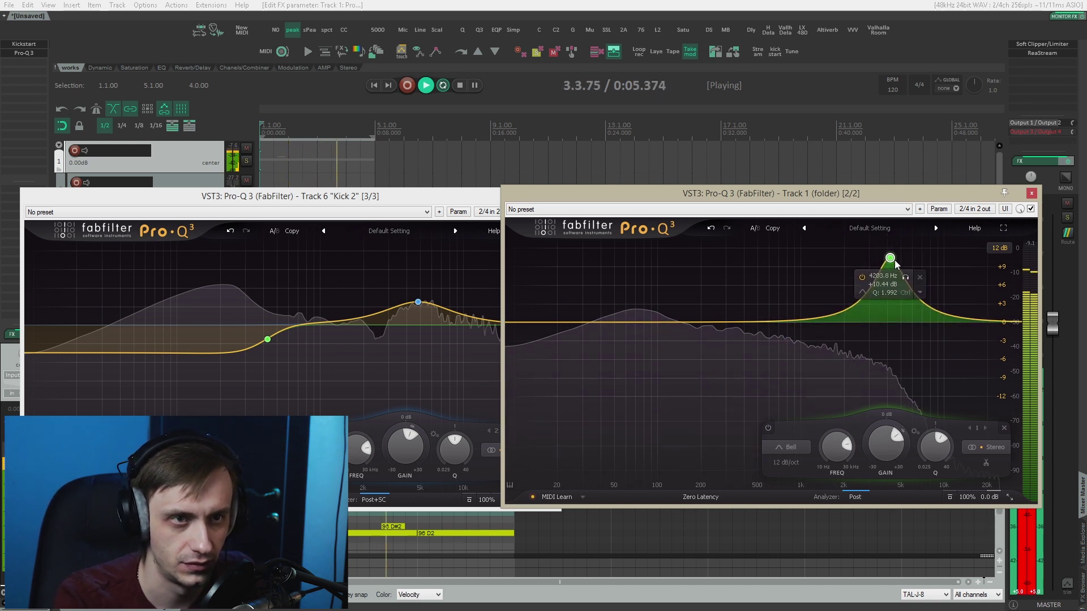
{"action": "double_click", "coordinate": [838, 314]}
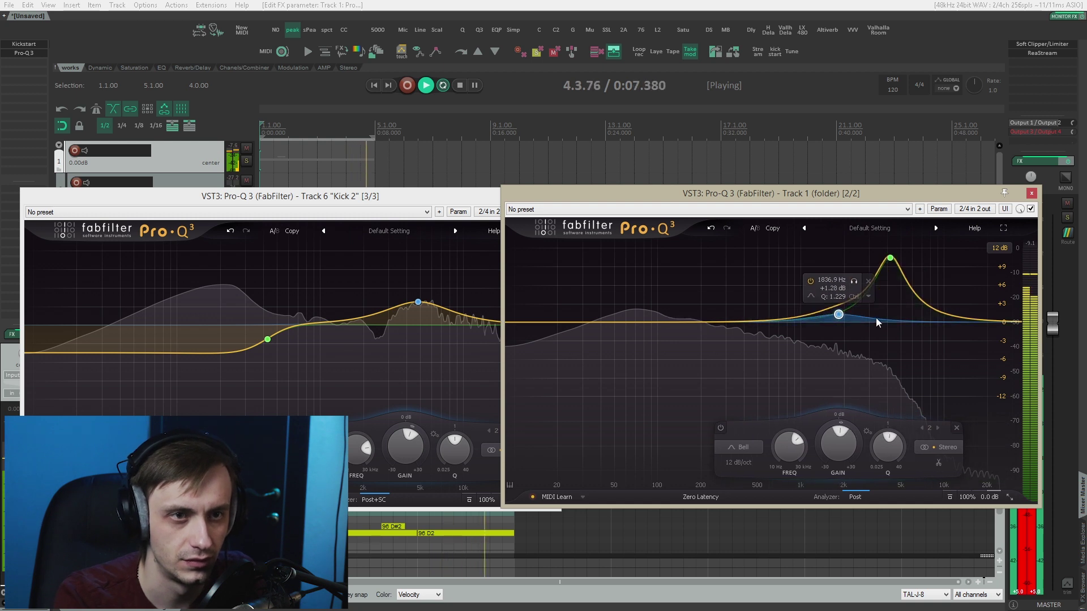
{"action": "left_click_drag", "start_coordinate": [838, 315], "coordinate": [847, 302]}
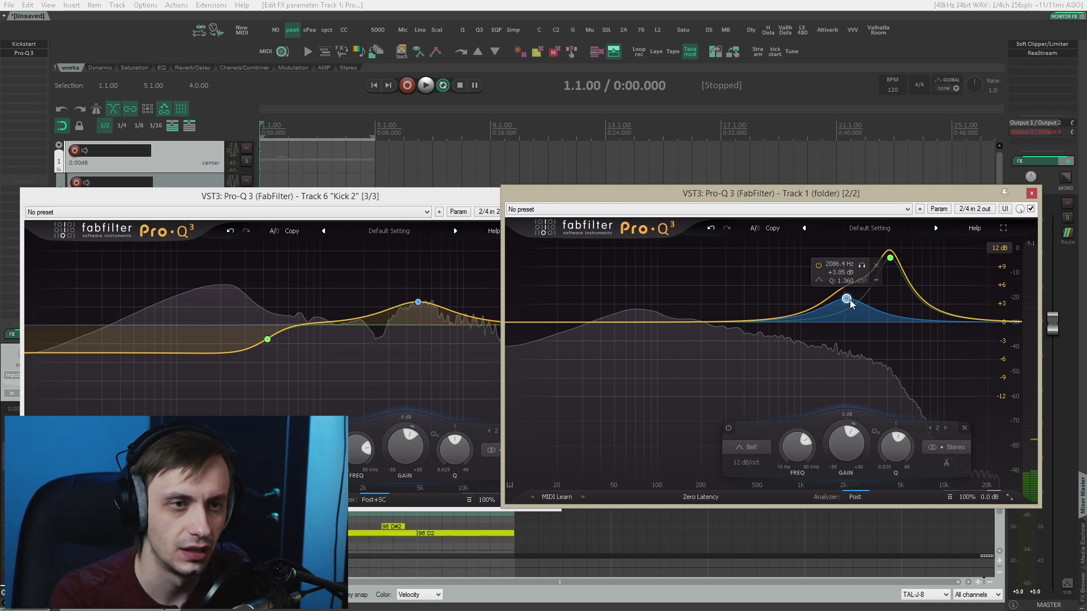
Delete both boost bands from the track 1 folder's Pro-Q 3
{"action": "right_click", "coordinate": [846, 302]}
{"action": "left_click", "coordinate": [874, 400]}
{"action": "right_click", "coordinate": [890, 257]}
{"action": "left_click", "coordinate": [917, 359]}
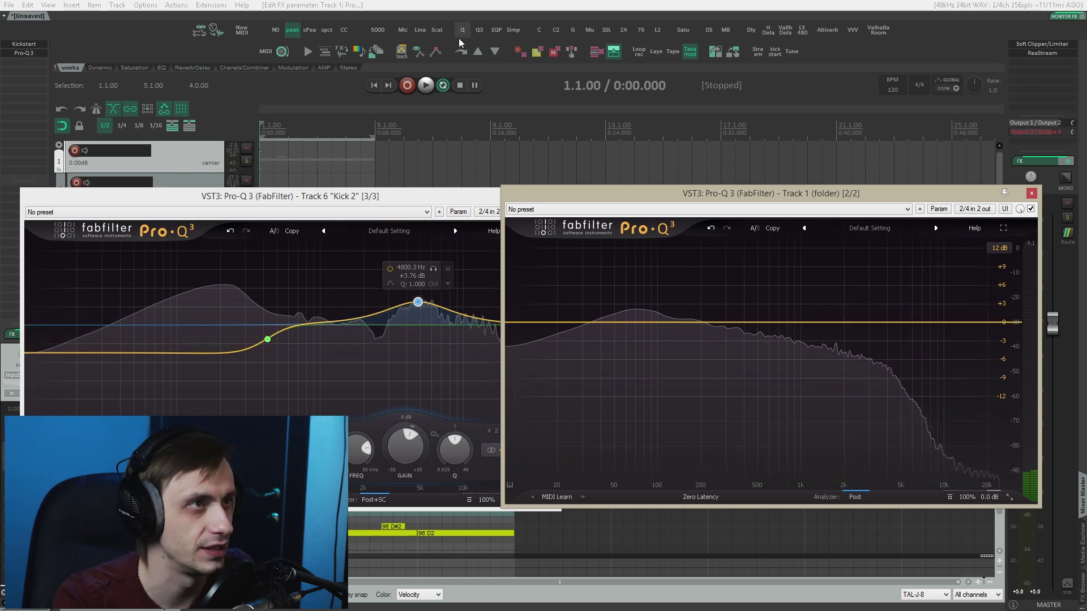
Add the TR5 EQP-1A equalizer to the track 1 folder and place it before Pro-Q 3 in the chain
{"action": "left_click", "coordinate": [203, 160]}
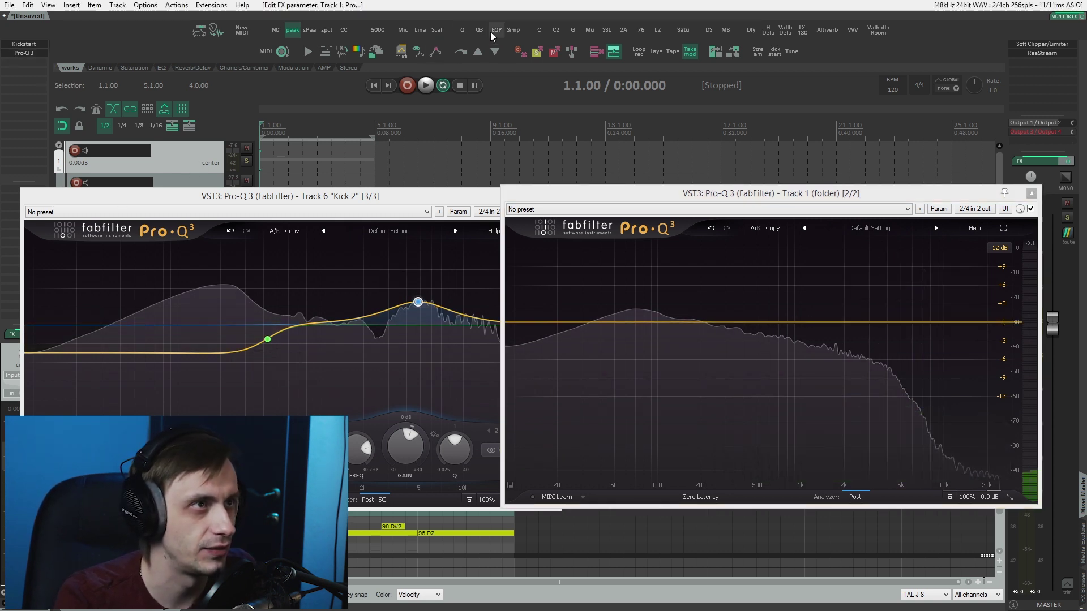
{"action": "left_click_drag", "start_coordinate": [25, 62], "coordinate": [25, 51]}
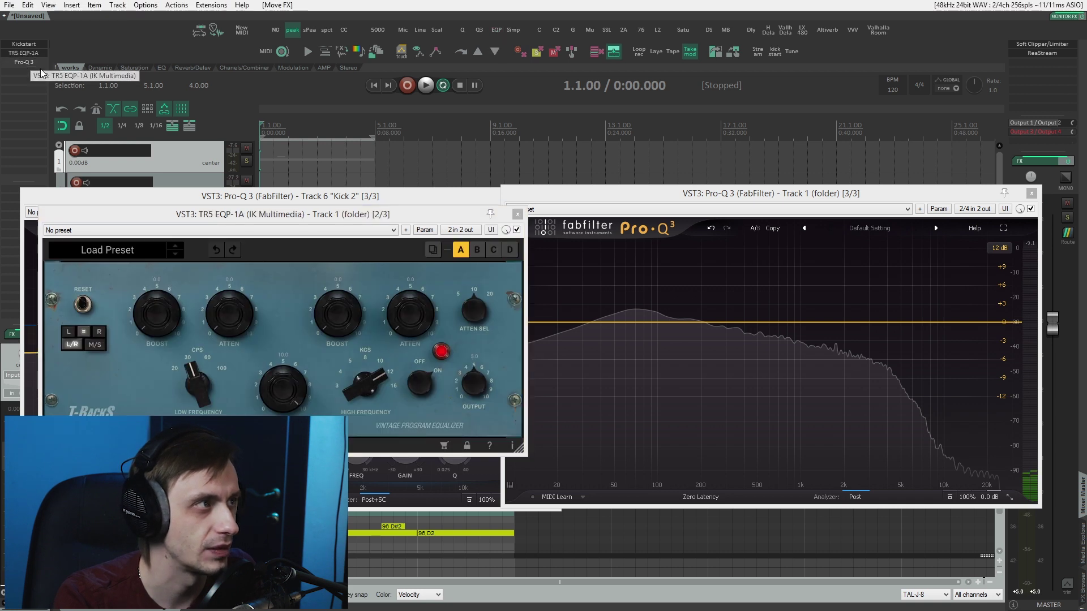
During playback, raise the high-frequency boost on the track 1 folder's EQP-1A and set its bandwidth to about 2.1
{"action": "left_click_drag", "start_coordinate": [224, 212], "coordinate": [502, 134]}
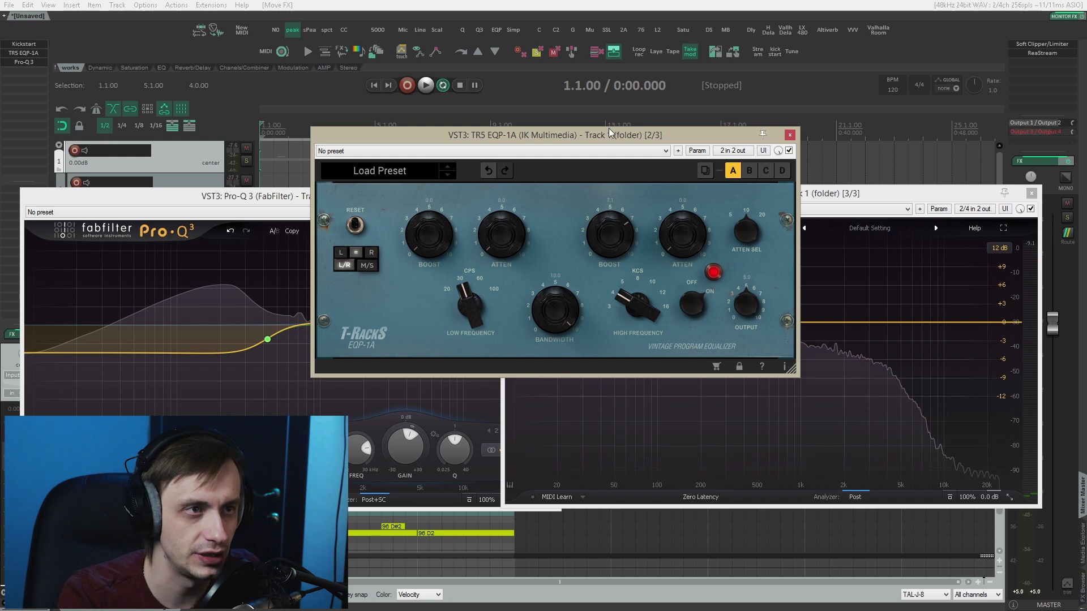
{"action": "key", "text": "space"}
{"action": "left_click_drag", "start_coordinate": [555, 316], "coordinate": [550, 311]}
{"action": "mouse_move", "coordinate": [596, 246]}
{"action": "left_mouse_down"}
{"action": "mouse_move", "coordinate": [593, 213]}
{"action": "mouse_move", "coordinate": [598, 254]}
{"action": "left_mouse_up"}
{"action": "left_click_drag", "start_coordinate": [562, 308], "coordinate": [563, 315]}
{"action": "left_click_drag", "start_coordinate": [613, 219], "coordinate": [613, 227]}
{"action": "left_click_drag", "start_coordinate": [546, 313], "coordinate": [545, 329]}
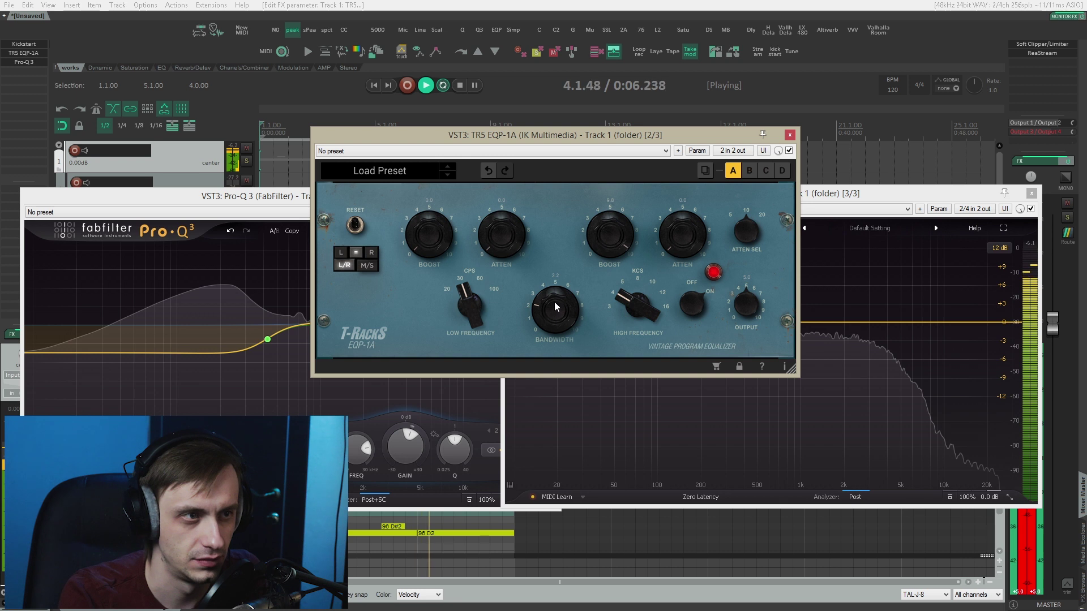
{"action": "key", "text": "space"}
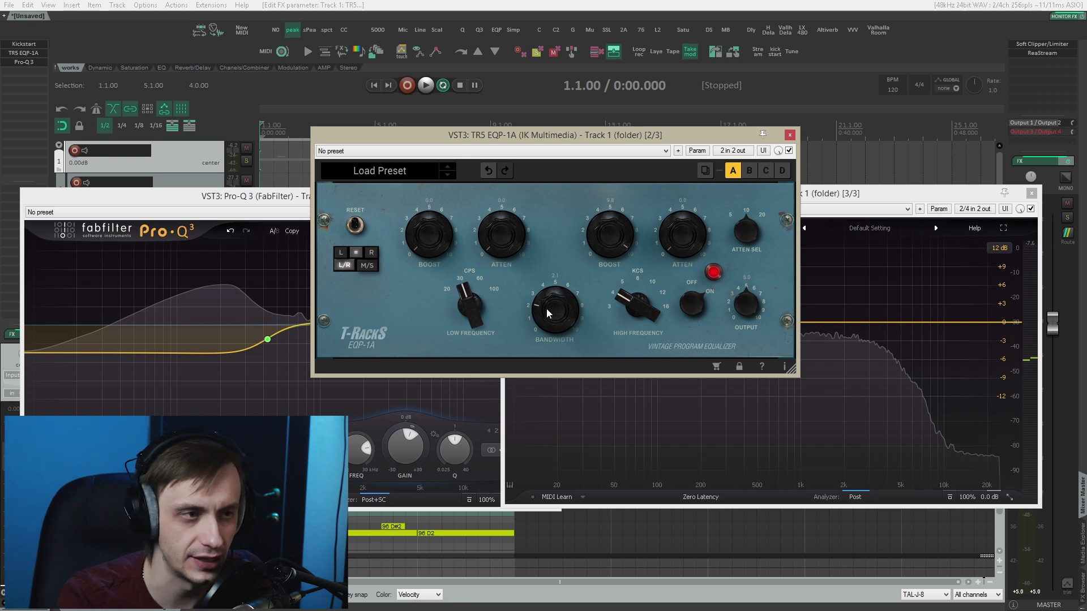
Close the EQP-1A window and add a bell boost of about +1.65 dB near 4440 Hz with Q 1.507 to the track 1 folder's Pro-Q 3
{"action": "left_click", "coordinate": [815, 193]}
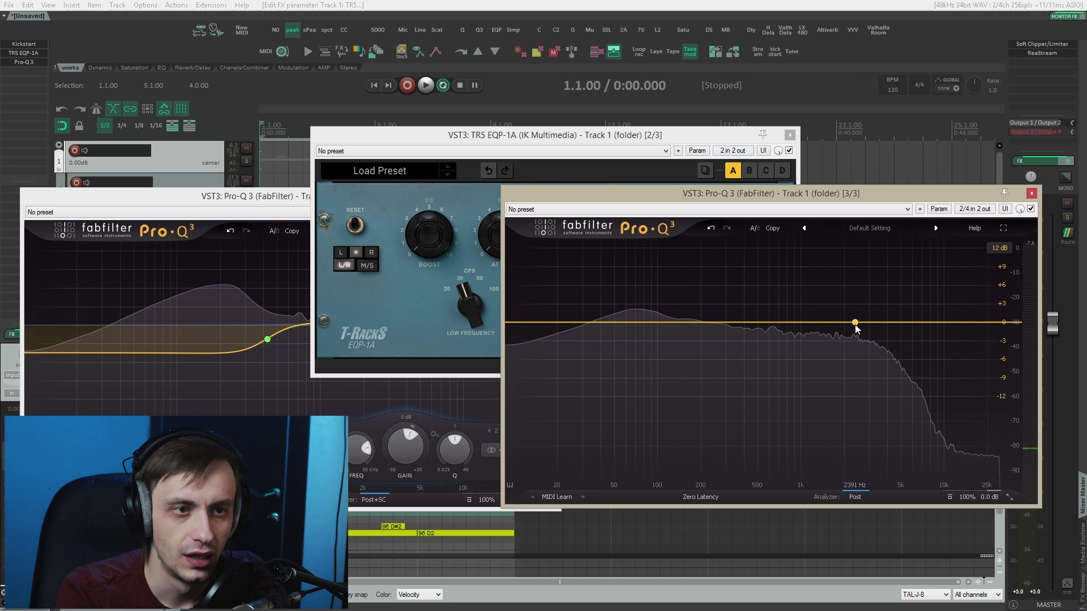
{"action": "left_click_drag", "start_coordinate": [855, 322], "coordinate": [883, 308]}
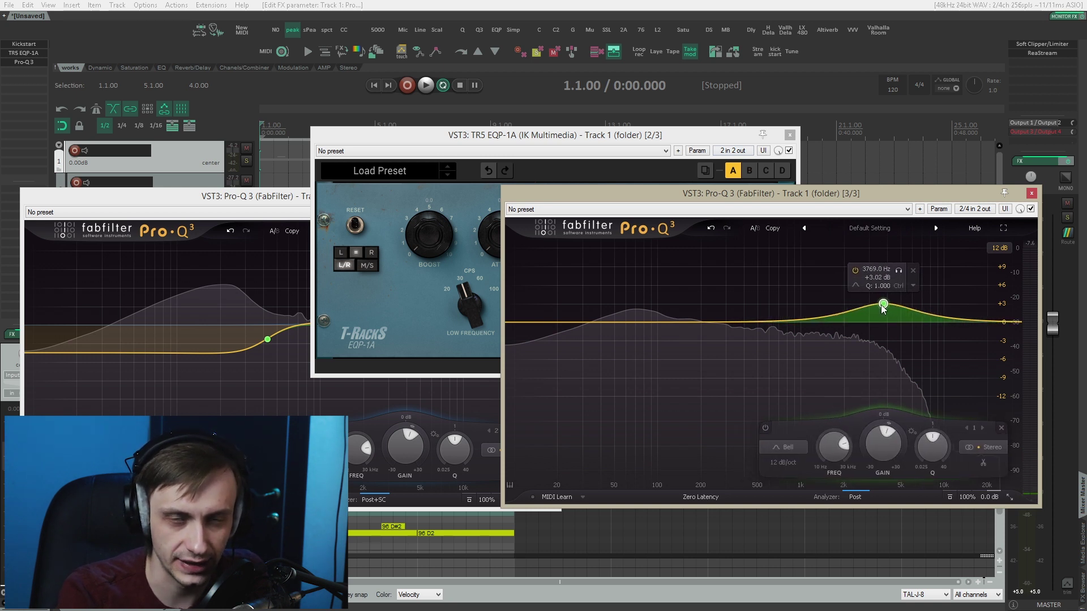
{"action": "left_click", "coordinate": [794, 164]}
{"action": "left_click", "coordinate": [789, 134]}
{"action": "key", "text": "space"}
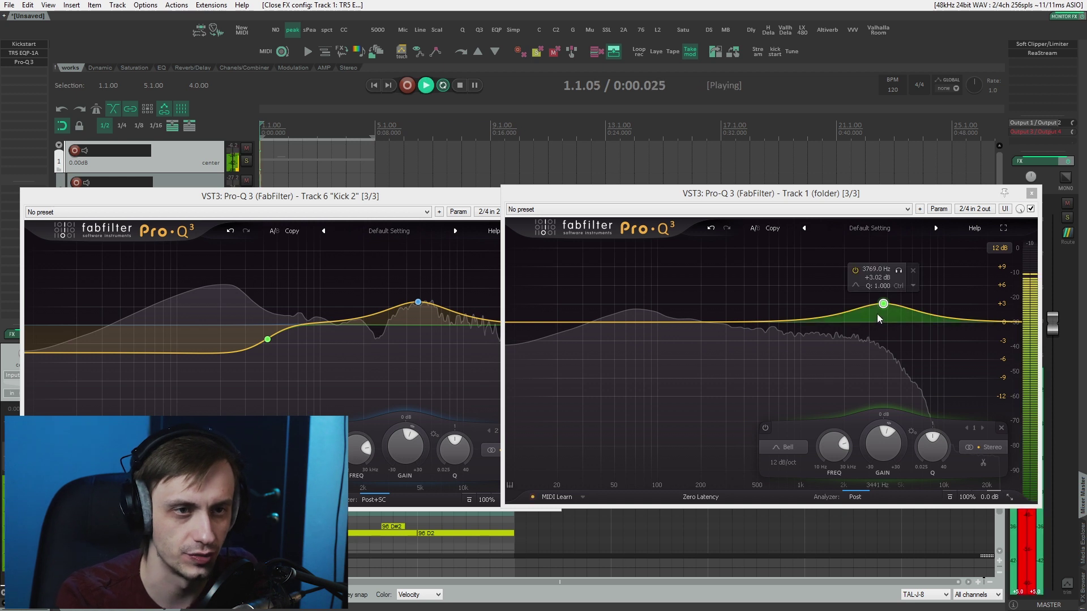
{"action": "scroll", "coordinate": [885, 311], "scroll_direction": "up", "scroll_amount": 1}
{"action": "mouse_move", "coordinate": [884, 305]}
{"action": "left_mouse_down"}
{"action": "mouse_move", "coordinate": [860, 306]}
{"action": "mouse_move", "coordinate": [903, 306]}
{"action": "mouse_move", "coordinate": [893, 312]}
{"action": "left_mouse_up"}
{"action": "scroll", "coordinate": [900, 308], "scroll_direction": "up", "scroll_amount": 3}
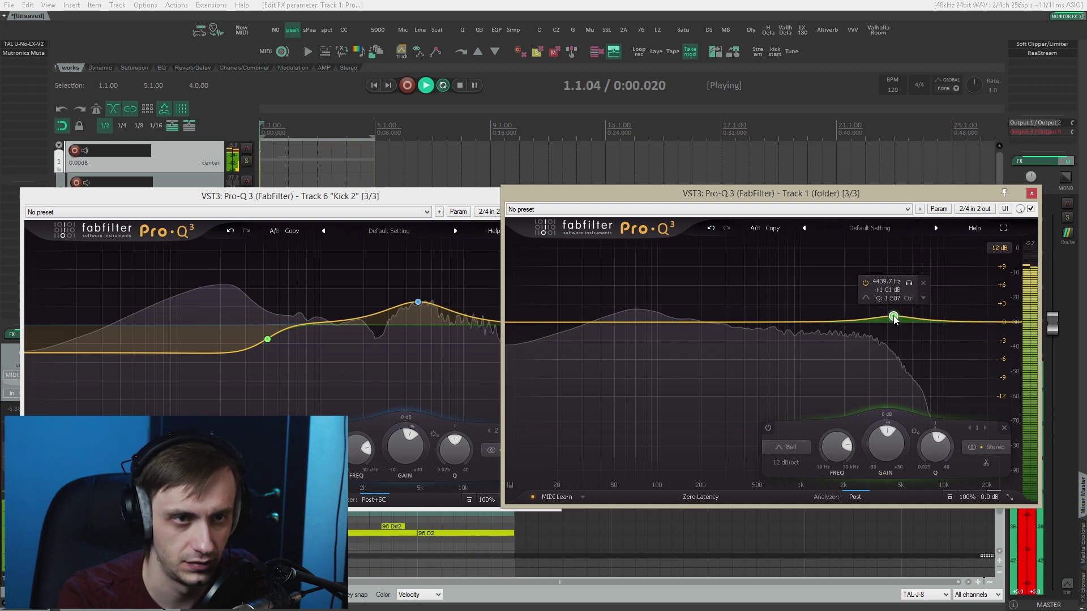
{"action": "key", "text": "space"}
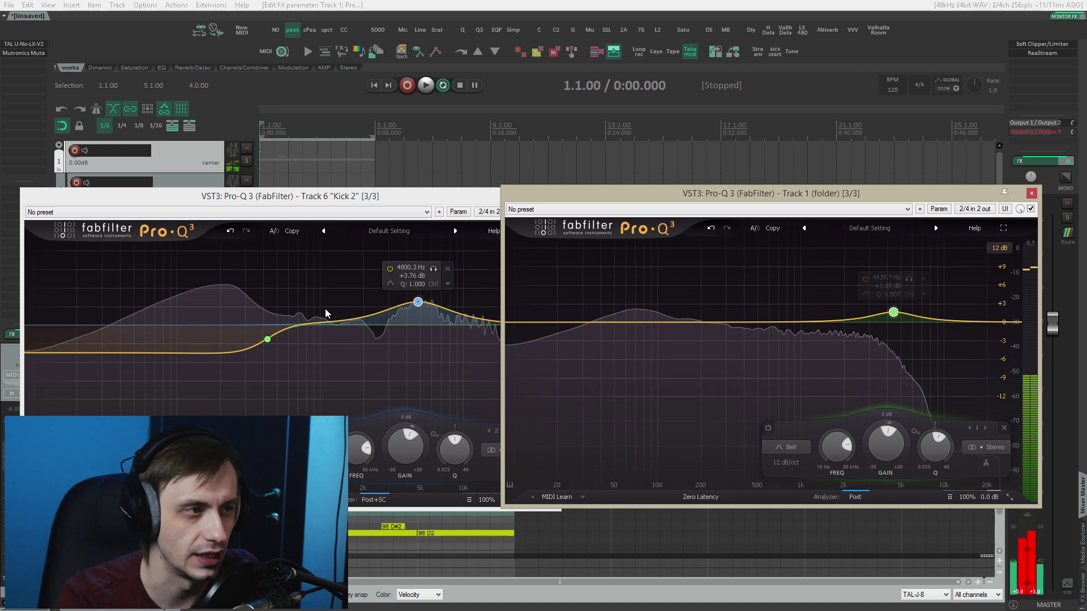
Add a low bell boost of about +2.66 dB near 113.5 Hz with a Q of 1.370 to the track 1 folder's Pro-Q 3
{"action": "left_click_drag", "start_coordinate": [650, 322], "coordinate": [649, 283]}
{"action": "key", "text": "space"}
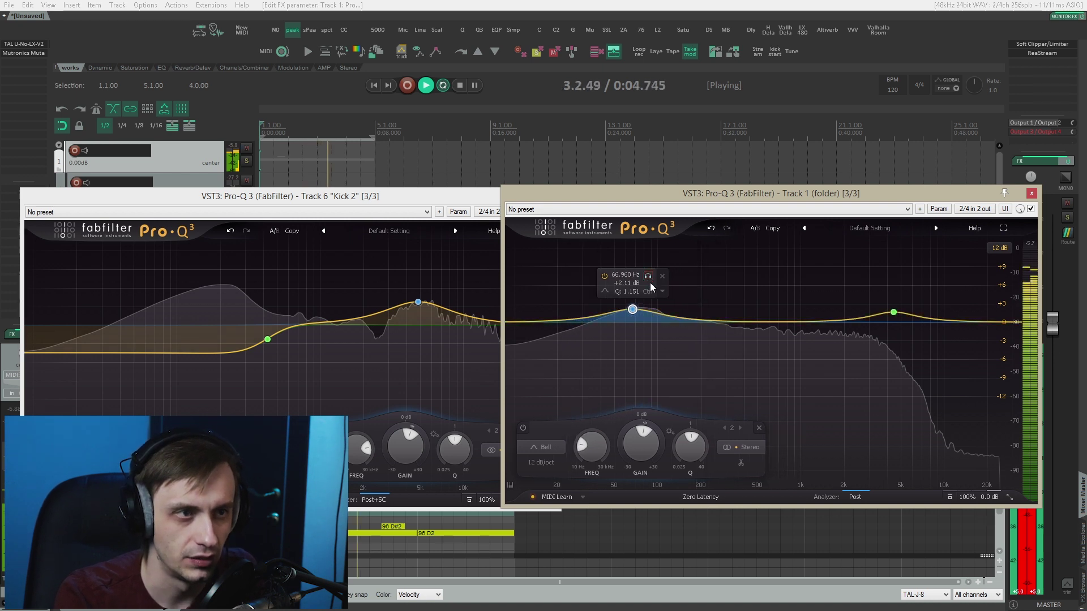
{"action": "key", "text": "space"}
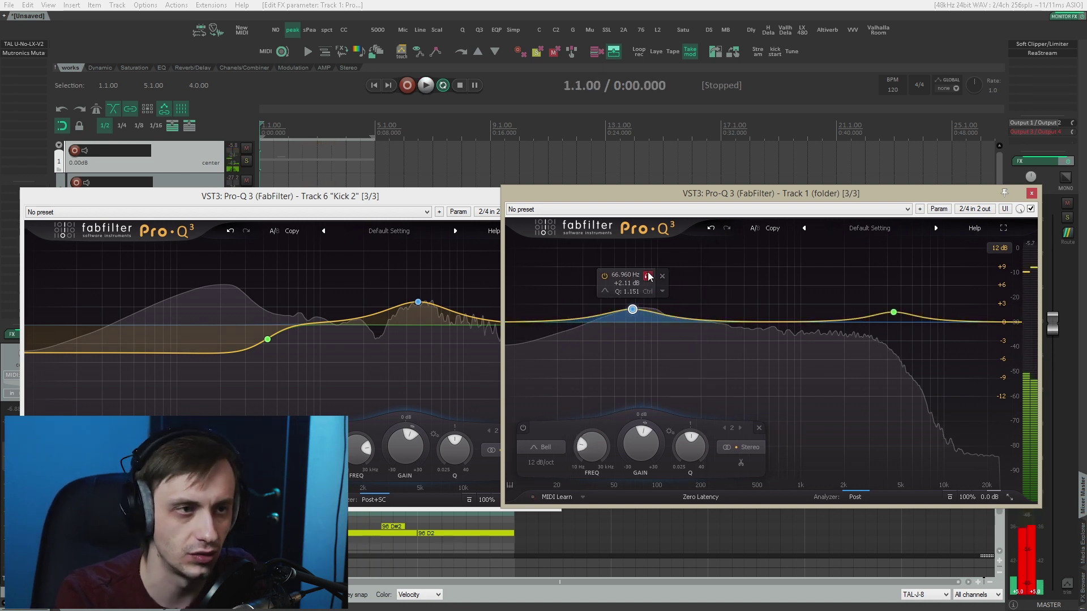
{"action": "left_click_drag", "start_coordinate": [648, 277], "coordinate": [684, 277]}
{"action": "key", "text": "space"}
{"action": "left_click_drag", "start_coordinate": [663, 448], "coordinate": [664, 439]}
{"action": "key", "text": "space"}
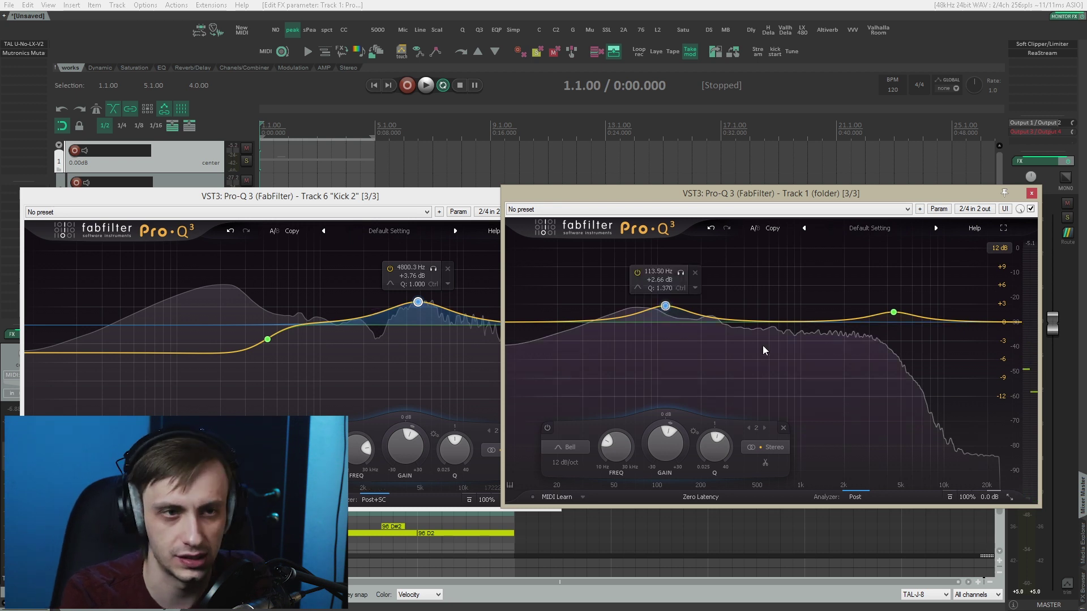
Add a narrow bell cut of about -8.43 dB near 2370 Hz with a Q of about 7.48 and play the mix
{"action": "left_click_drag", "start_coordinate": [837, 322], "coordinate": [854, 380]}
{"action": "scroll", "coordinate": [822, 354], "scroll_direction": "up", "scroll_amount": 5}
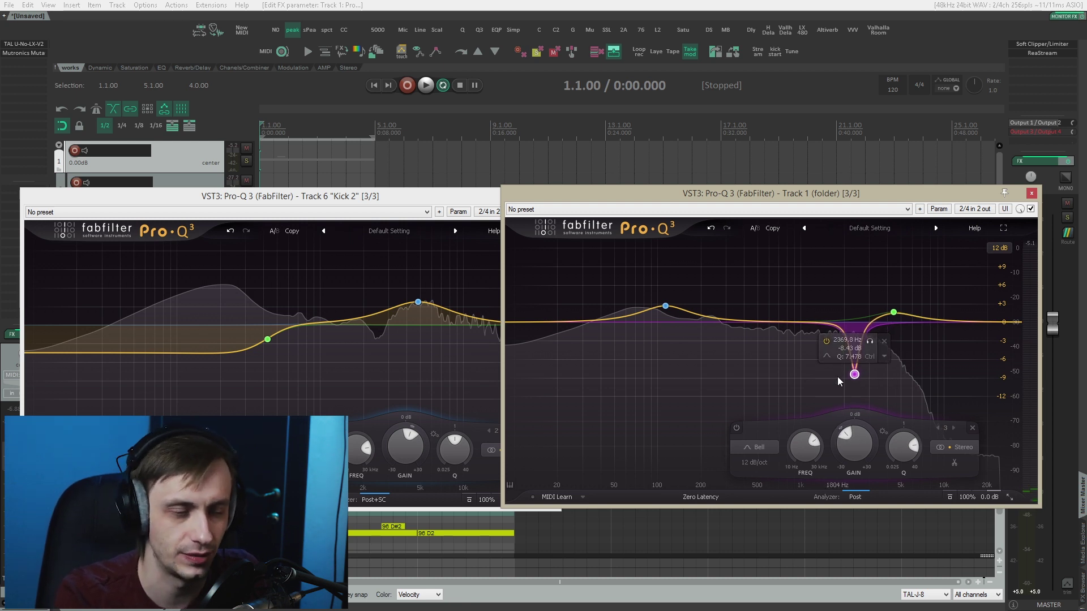
{"action": "key", "text": "space"}
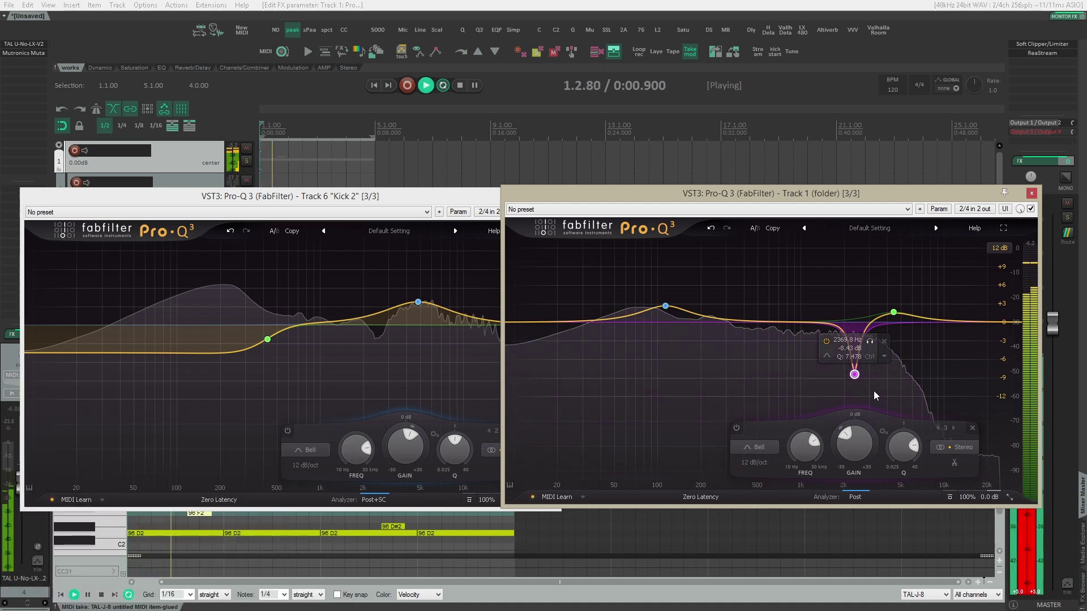
Add two low-mid bell cuts to the track 1 folder's EQ, the upper about -3 dB near 540 Hz with a 24 dB/oct slope
{"action": "left_click", "coordinate": [762, 332]}
{"action": "left_click", "coordinate": [666, 462]}
{"action": "left_click", "coordinate": [682, 500]}
{"action": "left_click", "coordinate": [666, 462]}
{"action": "left_click", "coordinate": [676, 492]}
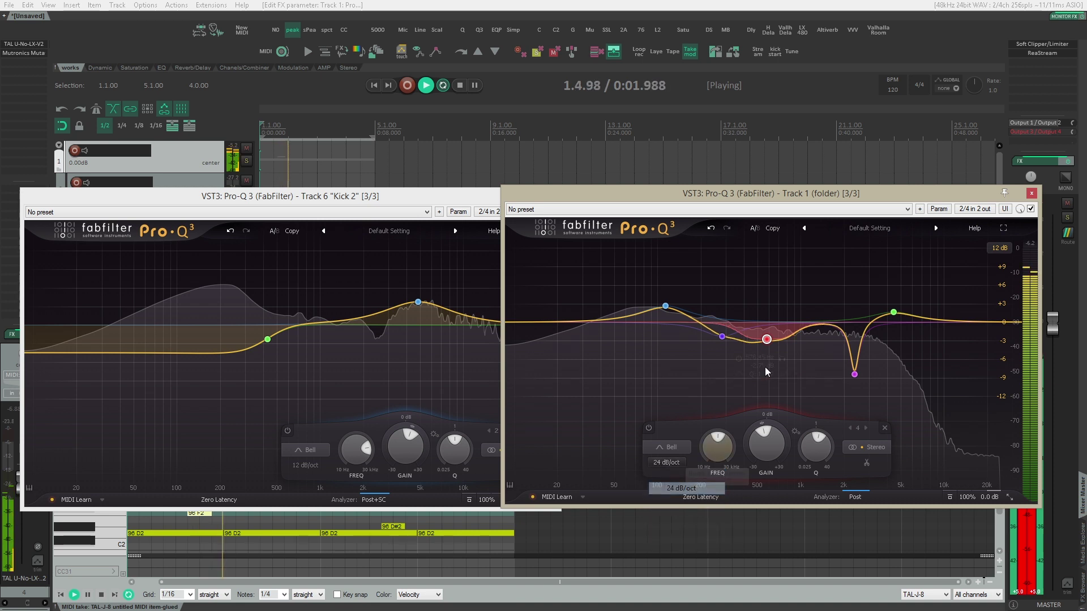
{"action": "left_click_drag", "start_coordinate": [766, 340], "coordinate": [764, 349]}
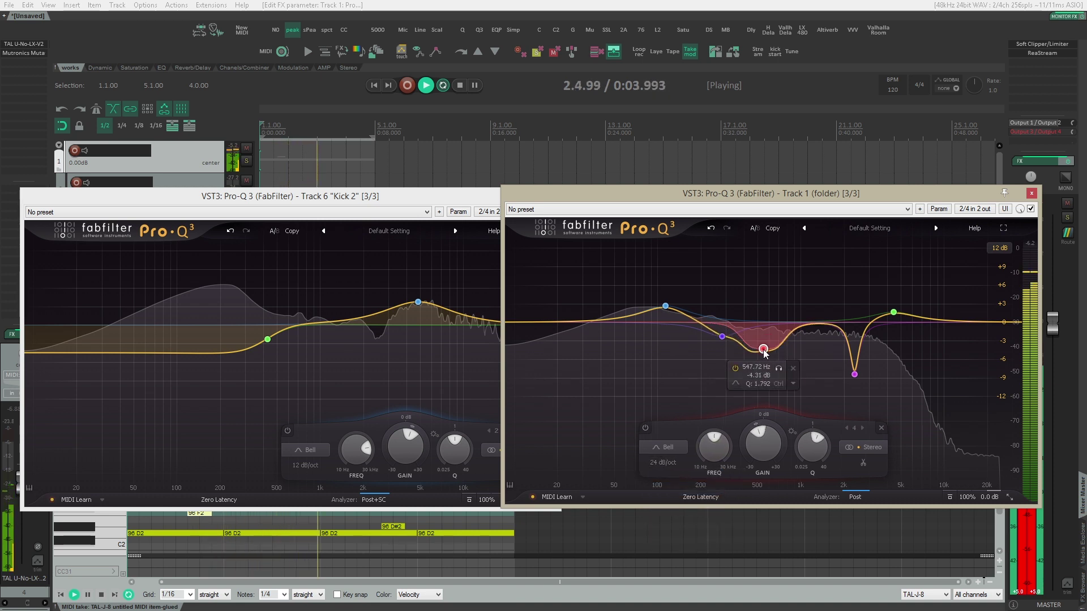
{"action": "left_click_drag", "start_coordinate": [763, 349], "coordinate": [761, 345]}
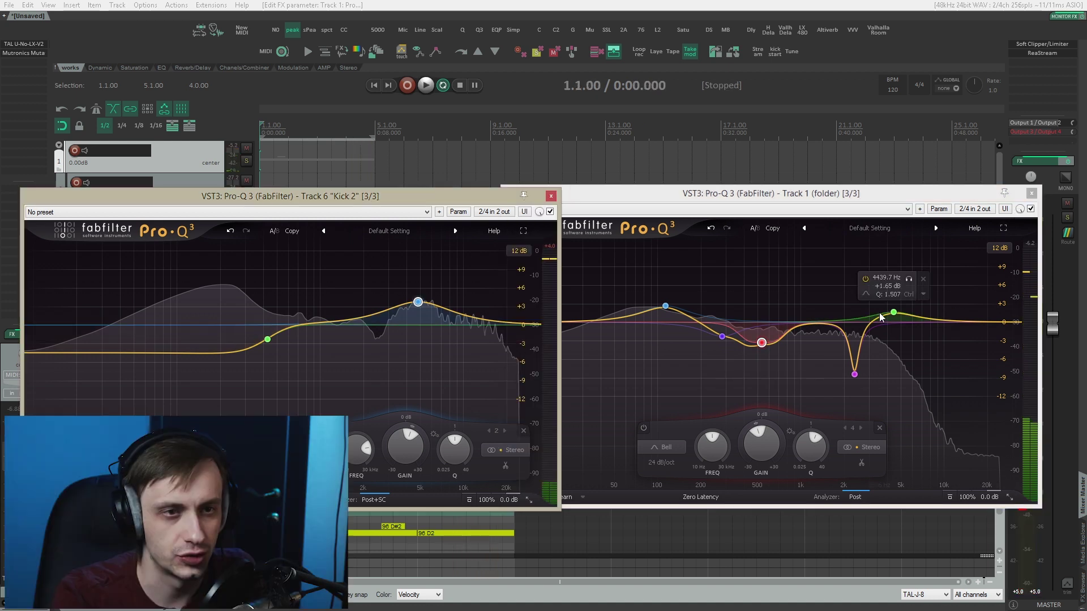
{"action": "mouse_move", "coordinate": [761, 343]}
{"action": "left_mouse_down"}
{"action": "mouse_move", "coordinate": [740, 378]}
{"action": "mouse_move", "coordinate": [751, 304]}
{"action": "mouse_move", "coordinate": [761, 340]}
{"action": "left_mouse_up"}
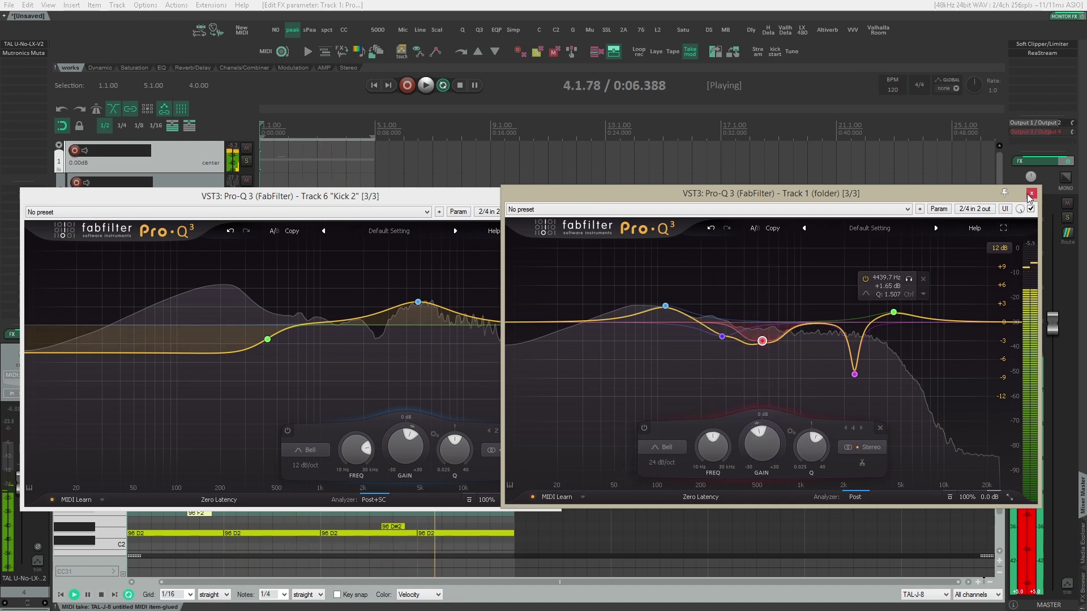
{"action": "key", "text": "space"}
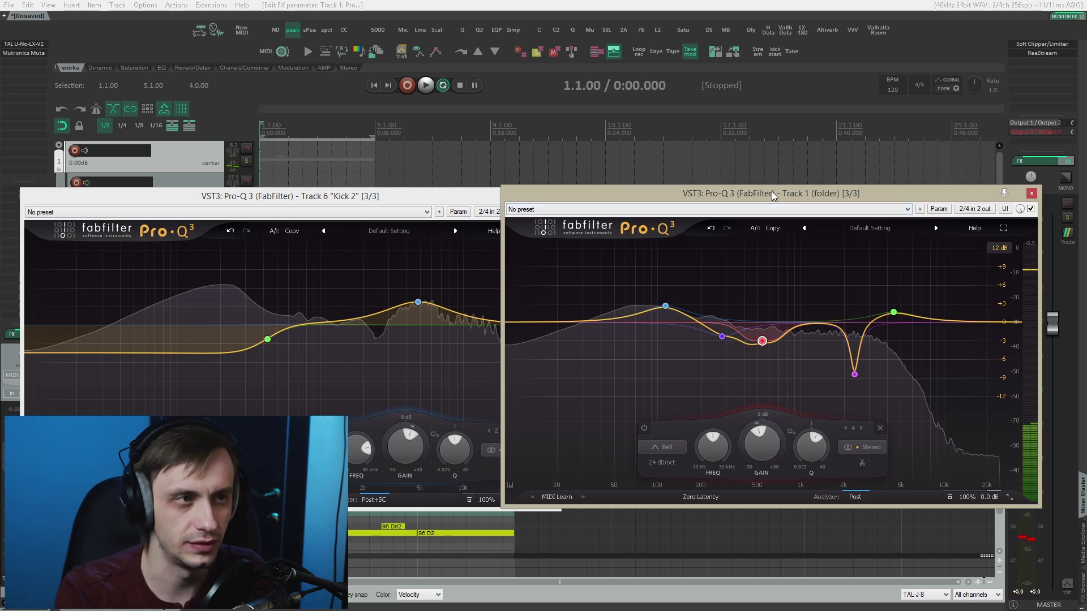
Rearrange the Kick 2 and track 1 folder Pro-Q 3 windows so the track list is uncovered
{"action": "left_click", "coordinate": [459, 196]}
{"action": "left_click_drag", "start_coordinate": [455, 196], "coordinate": [862, 141]}
{"action": "left_click", "coordinate": [980, 192]}
{"action": "left_click_drag", "start_coordinate": [981, 192], "coordinate": [962, 200]}
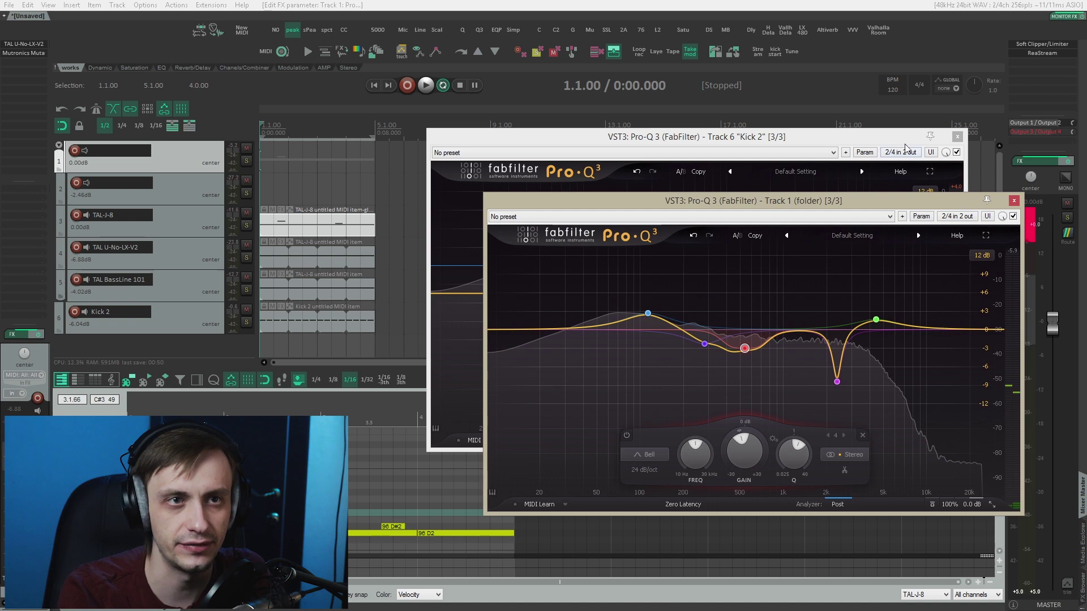
{"action": "left_click", "coordinate": [904, 147]}
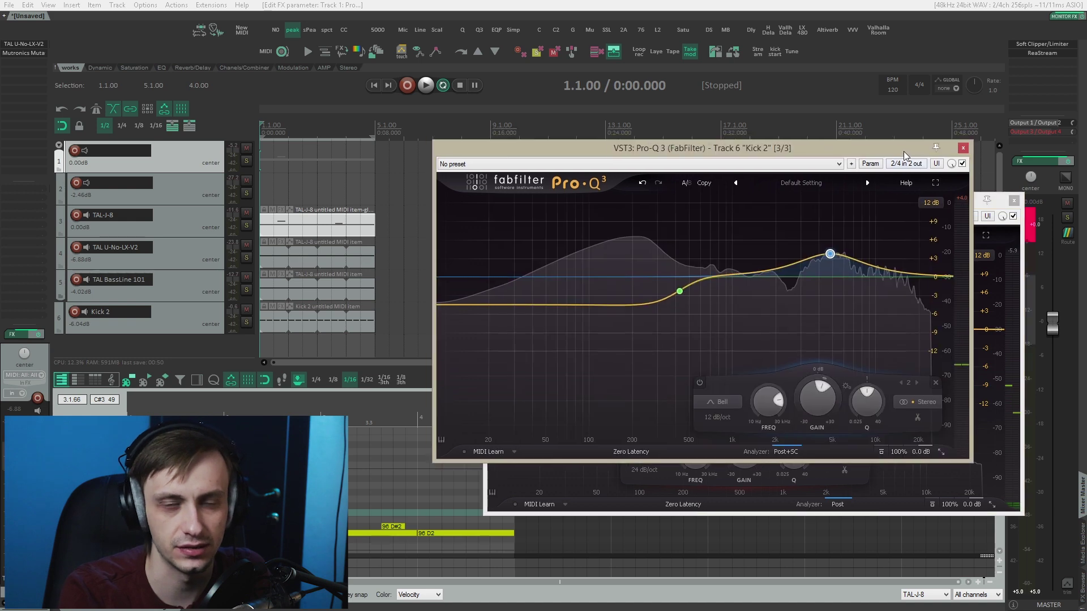
Compare the mix with the Kick 2 and track 1 folder Pro-Q 3 equalizers bypassed and re-enabled
{"action": "left_click", "coordinate": [1002, 201]}
{"action": "left_click", "coordinate": [1013, 216]}
{"action": "left_click", "coordinate": [962, 164]}
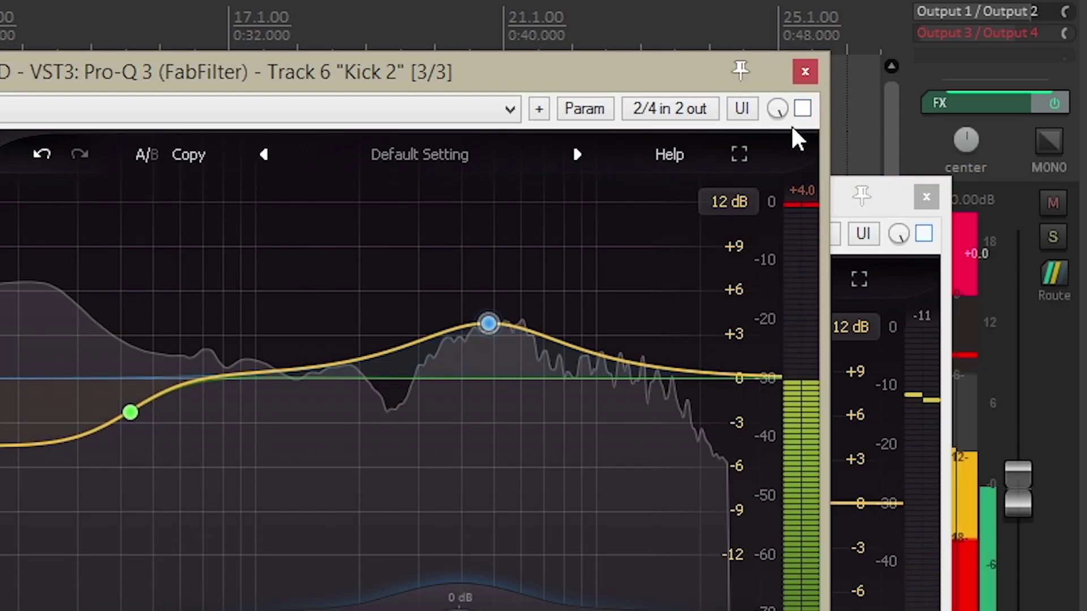
{"action": "left_click", "coordinate": [802, 109]}
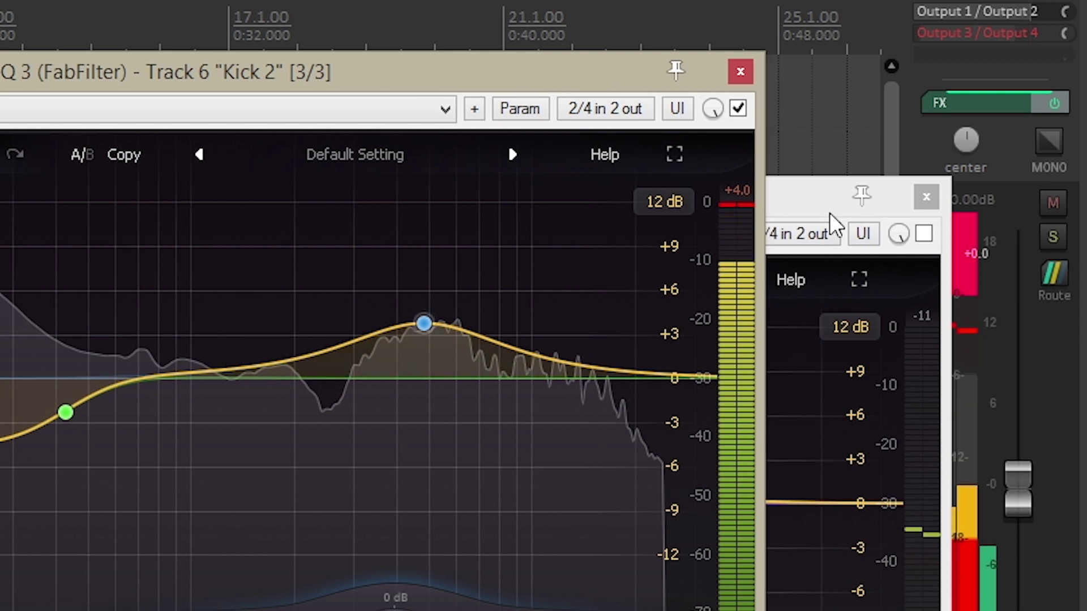
{"action": "left_click", "coordinate": [801, 209]}
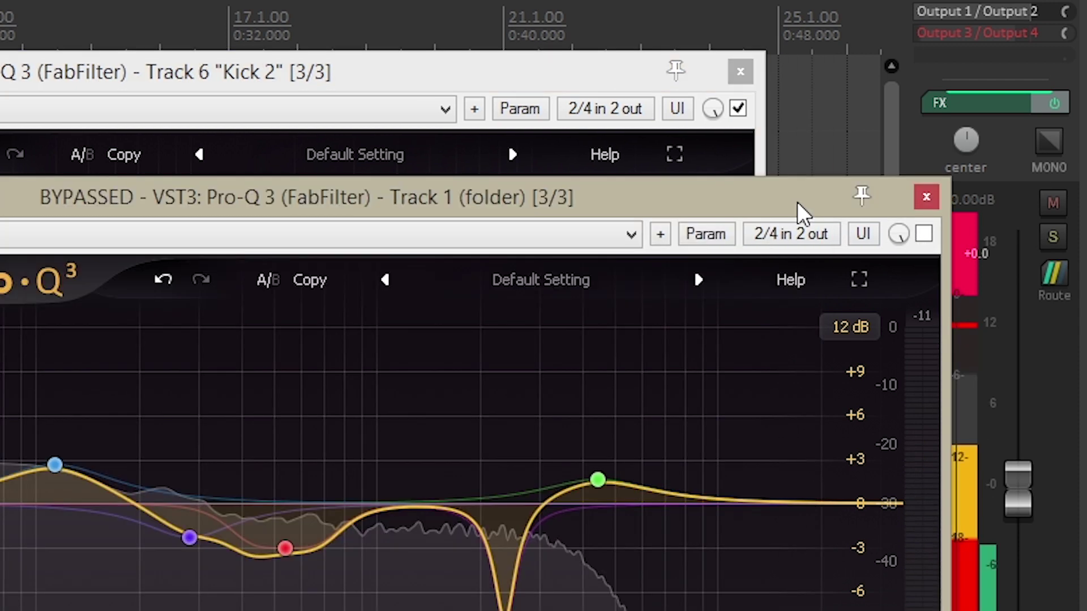
{"action": "left_click", "coordinate": [924, 234]}
{"action": "mouse_move", "coordinate": [612, 486]}
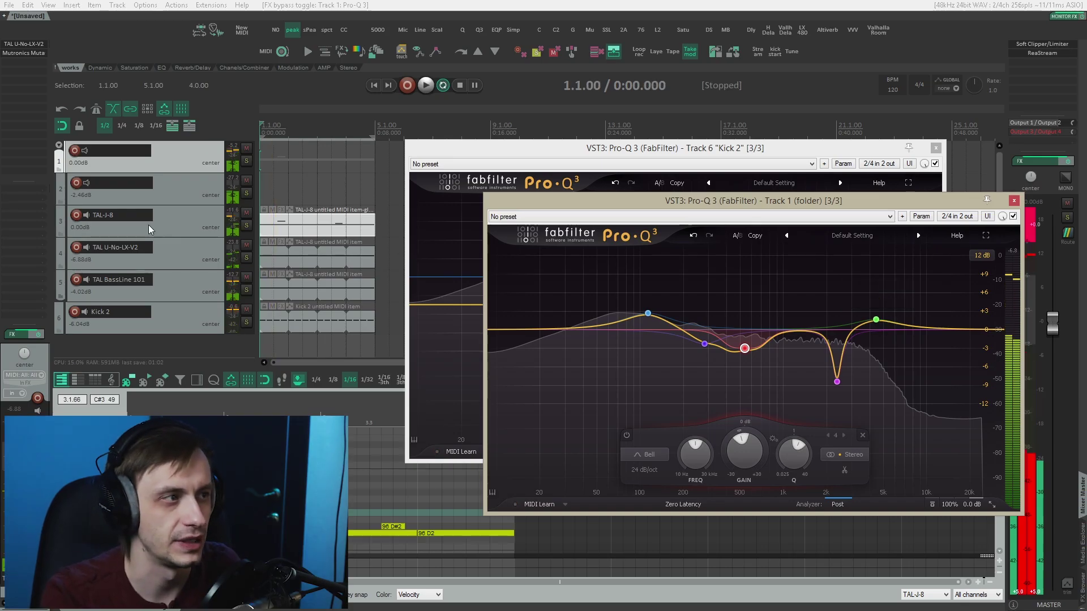
Select the track 1 folder and inspect its Kickstart ducking plugin
{"action": "left_click", "coordinate": [181, 181]}
{"action": "left_click", "coordinate": [181, 153]}
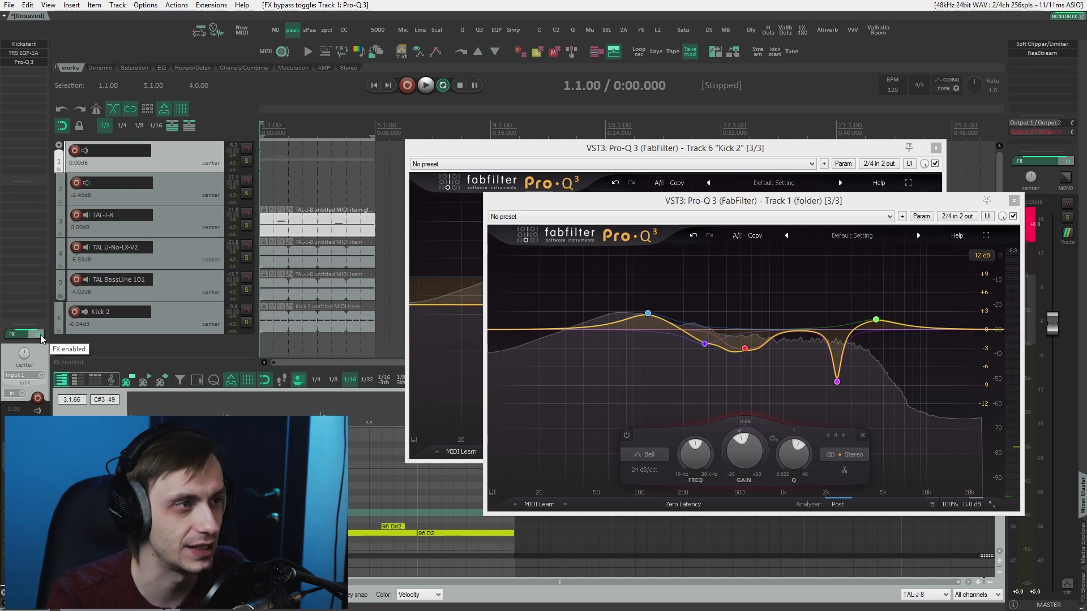
{"action": "left_click", "coordinate": [23, 44]}
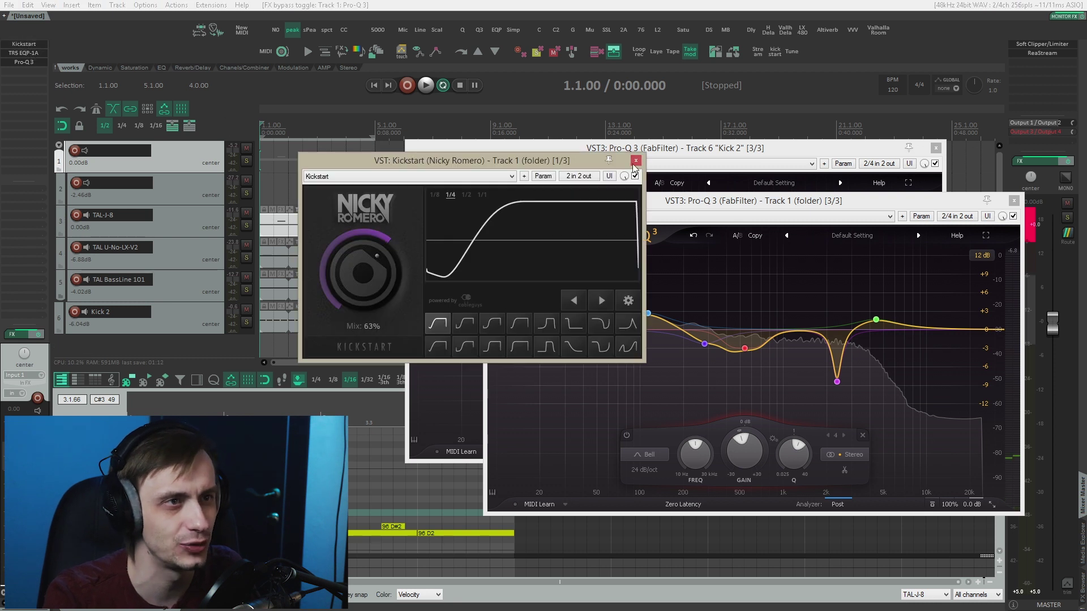
{"action": "key", "text": "Escape"}
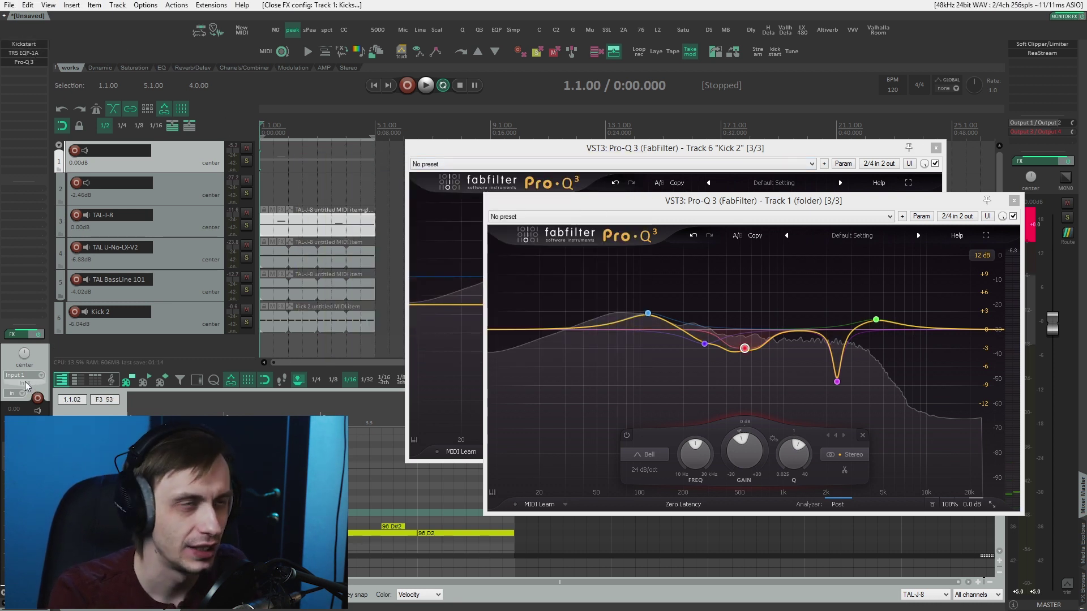
Play the mix and compare it with the track 1 folder's whole FX chain disabled and re-enabled
{"action": "key", "text": "space"}
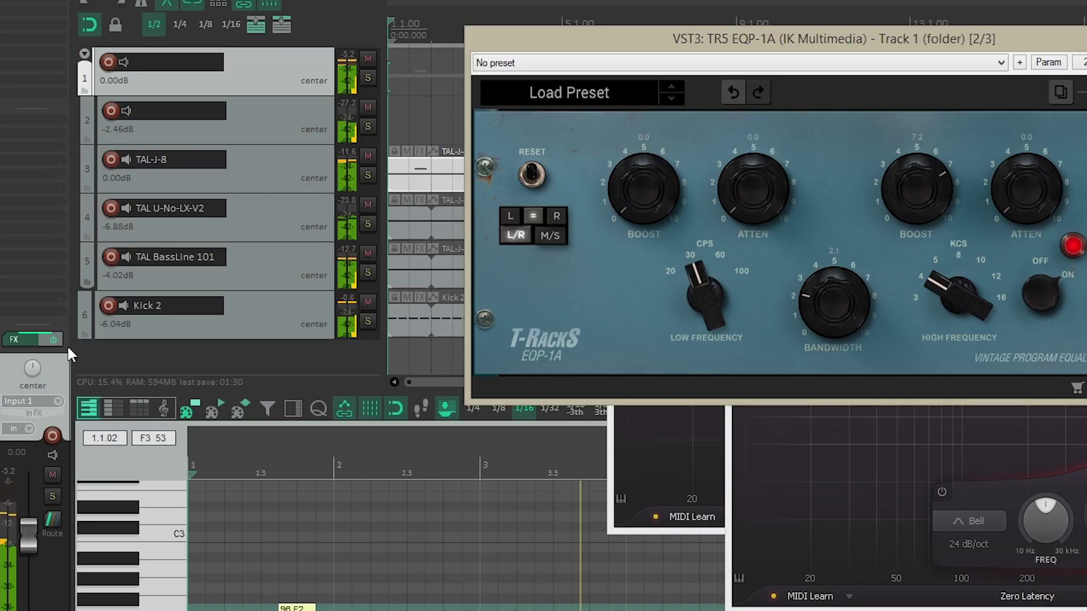
{"action": "left_click", "coordinate": [40, 334]}
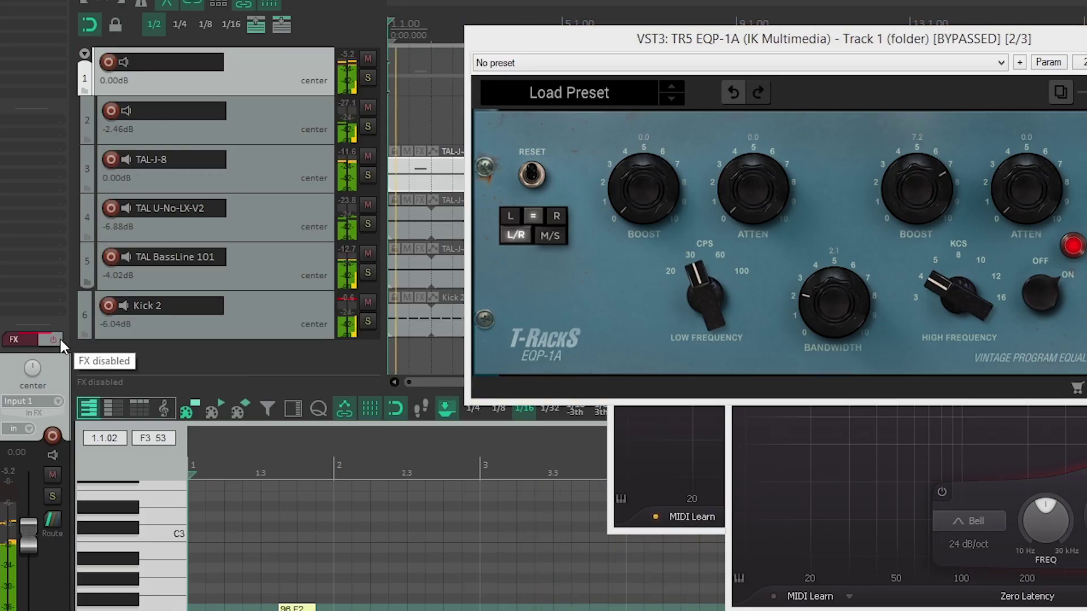
{"action": "left_click", "coordinate": [60, 340]}
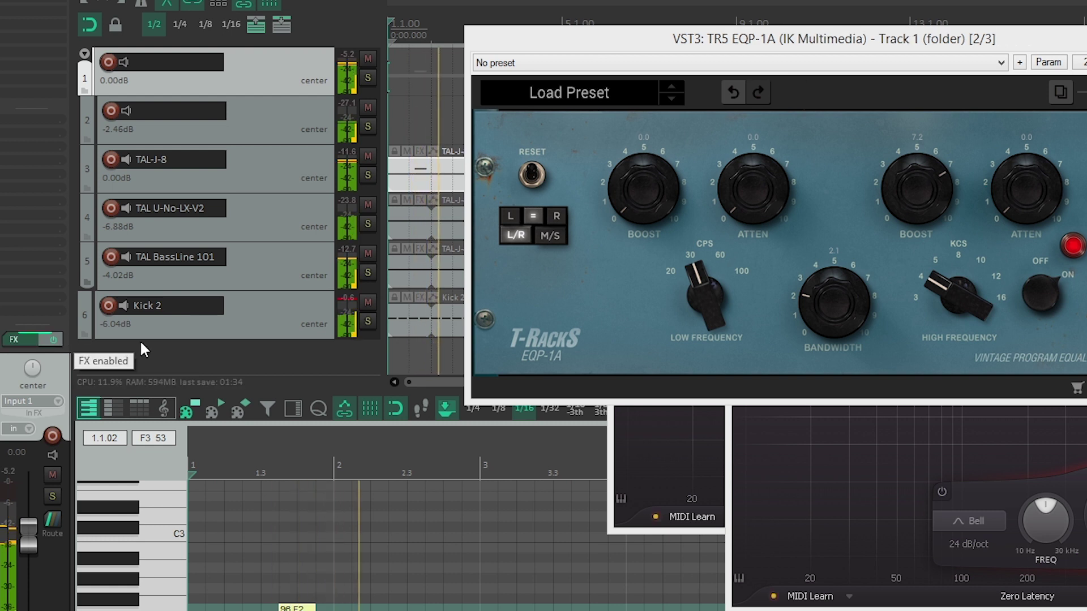
{"action": "key", "text": "Escape"}
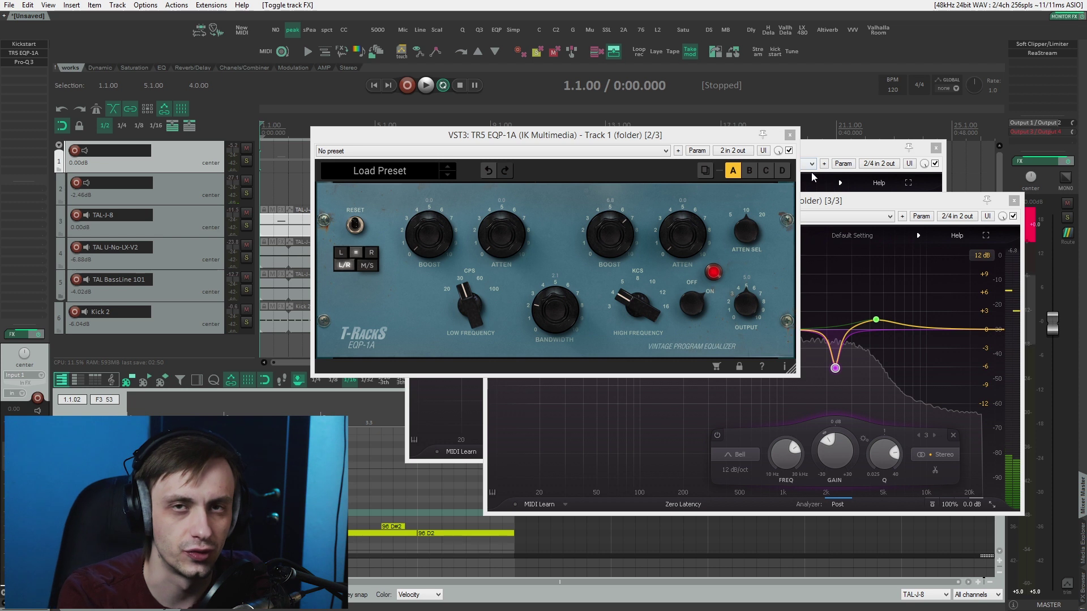
Close both Pro-Q 3 windows and the EQP-1A window
{"action": "left_click", "coordinate": [1013, 201]}
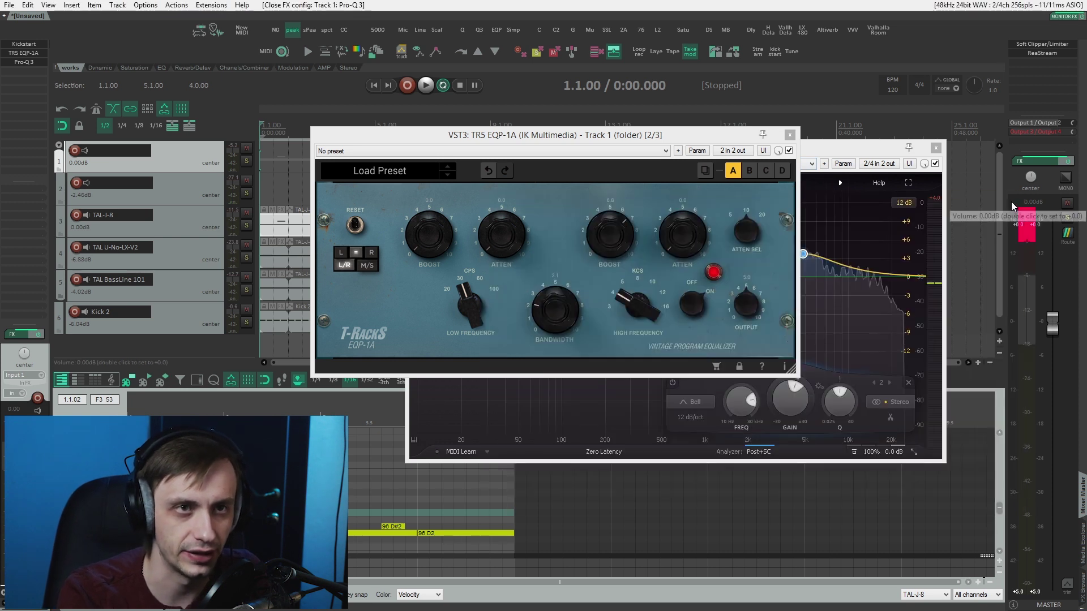
{"action": "left_click", "coordinate": [936, 150]}
{"action": "left_click", "coordinate": [790, 135]}
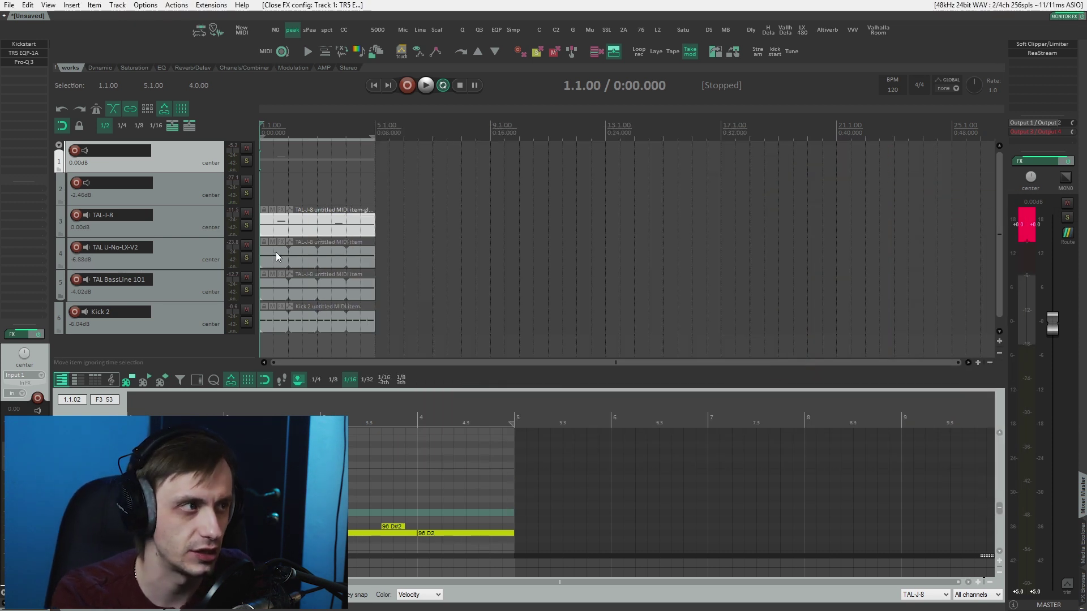
Bypass the EQP-1A and Pro-Q 3 equalizers on the track 1 folder and add the OTT multiband compressor to it
{"action": "left_click", "coordinate": [25, 62], "text": "shift"}
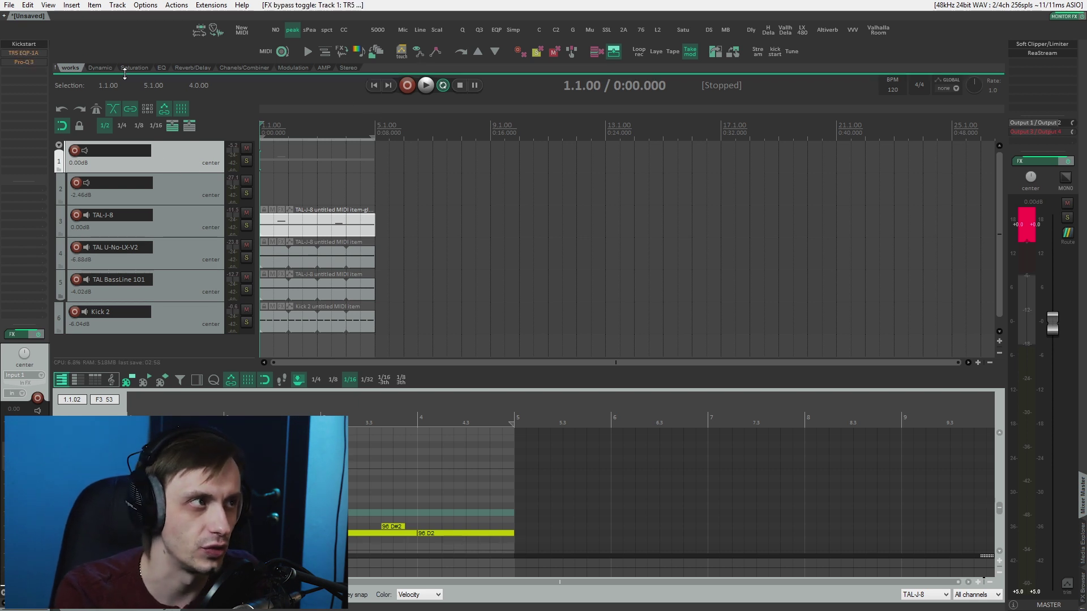
{"action": "left_click", "coordinate": [96, 67]}
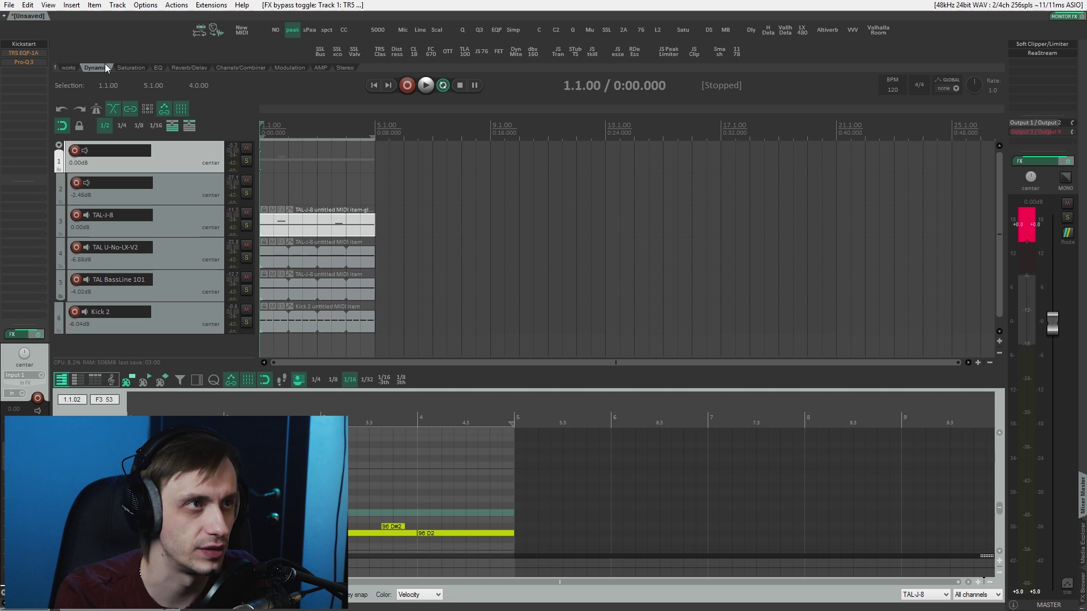
{"action": "left_click", "coordinate": [447, 52]}
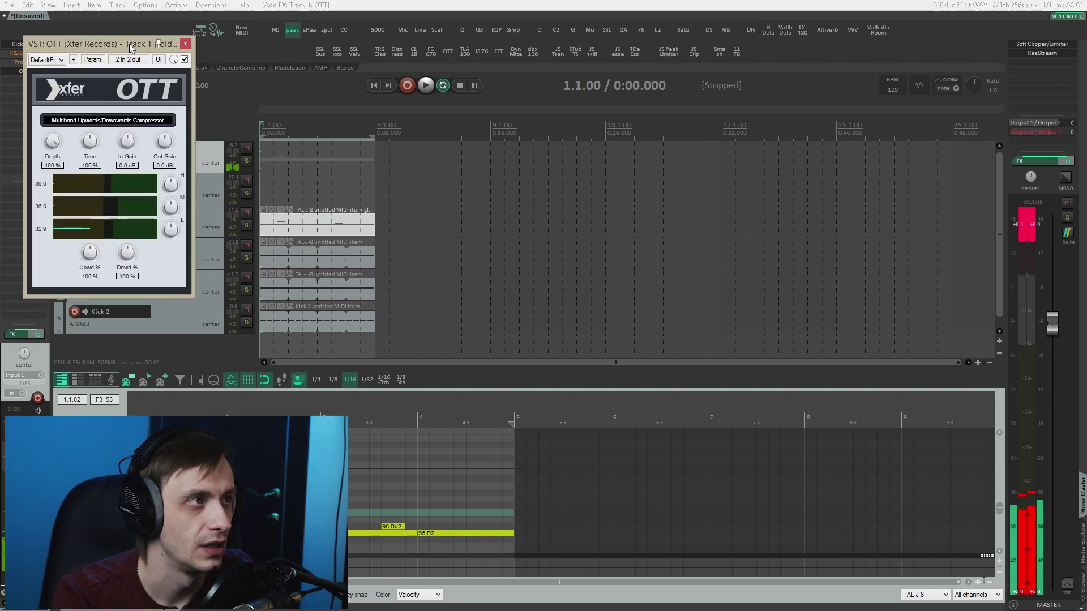
Play the mix and adjust OTT's depth on the track 1 folder to 69 %
{"action": "left_click_drag", "start_coordinate": [617, 225], "coordinate": [616, 256]}
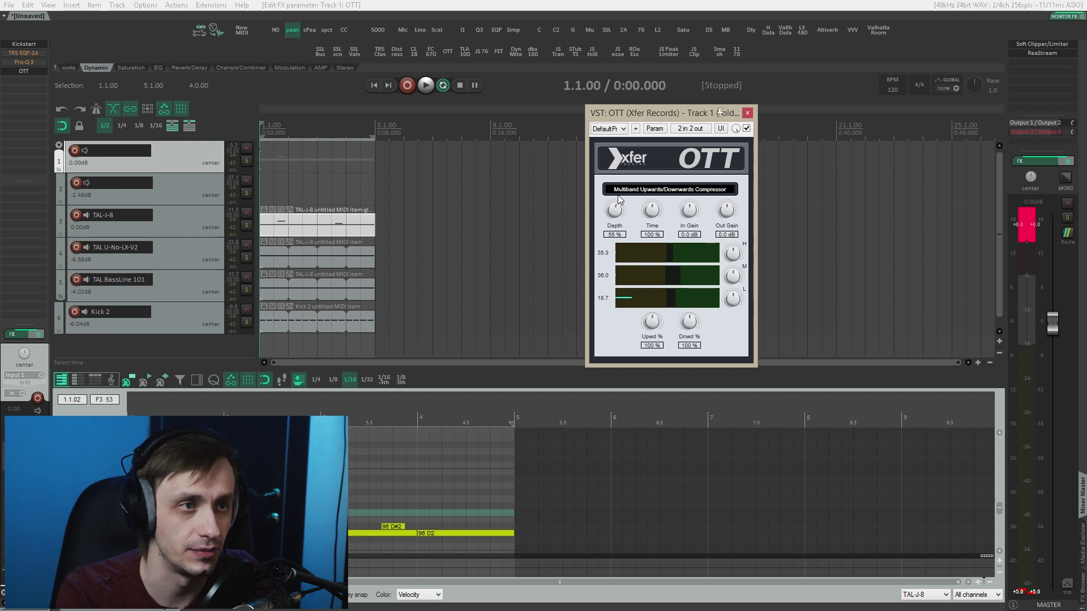
{"action": "key", "text": "space"}
{"action": "left_click_drag", "start_coordinate": [614, 211], "coordinate": [614, 202]}
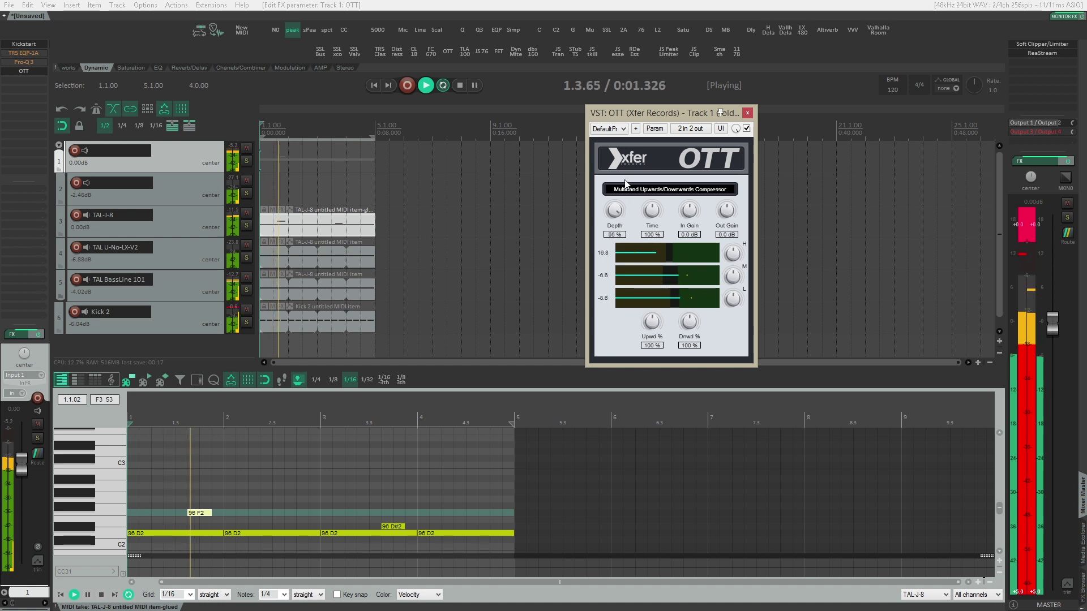
{"action": "scroll", "coordinate": [625, 218], "scroll_direction": "up", "scroll_amount": 3}
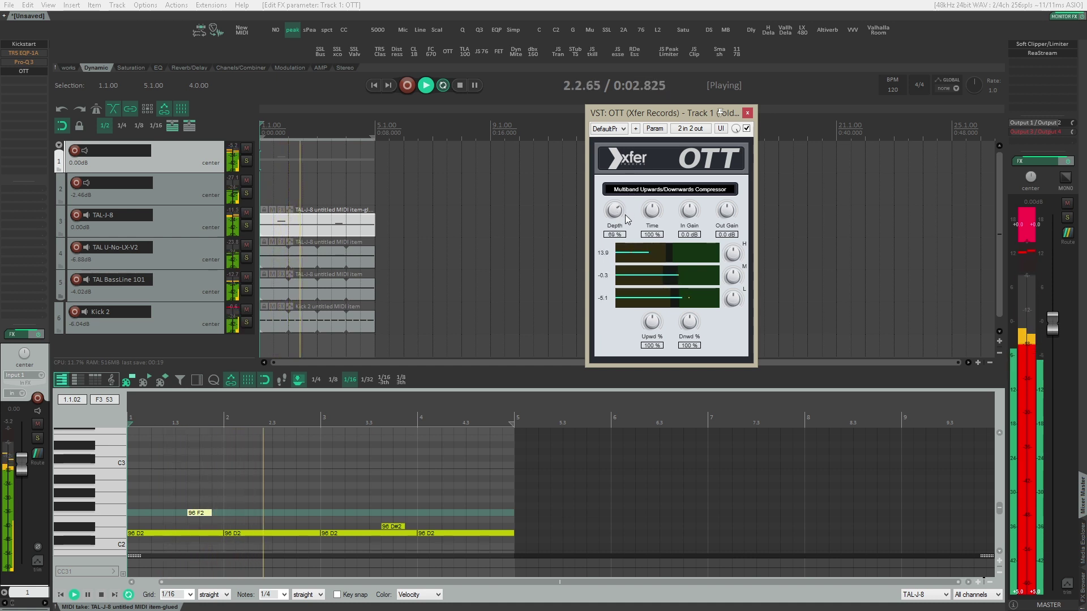
Solo track 2, lower its volume to -10.94 dB, and take it out of solo
{"action": "left_click", "coordinate": [246, 193]}
{"action": "left_click_drag", "start_coordinate": [19, 480], "coordinate": [19, 499]}
{"action": "left_click", "coordinate": [247, 196]}
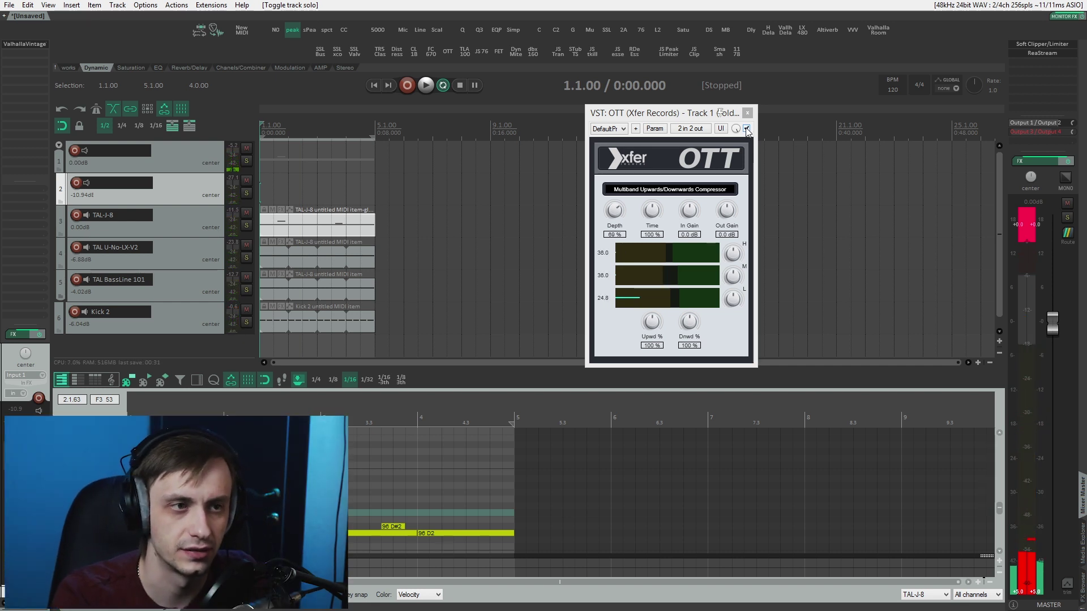
Play the mix and compare it with the track 1 folder's OTT bypassed and enabled
{"action": "left_click", "coordinate": [678, 303]}
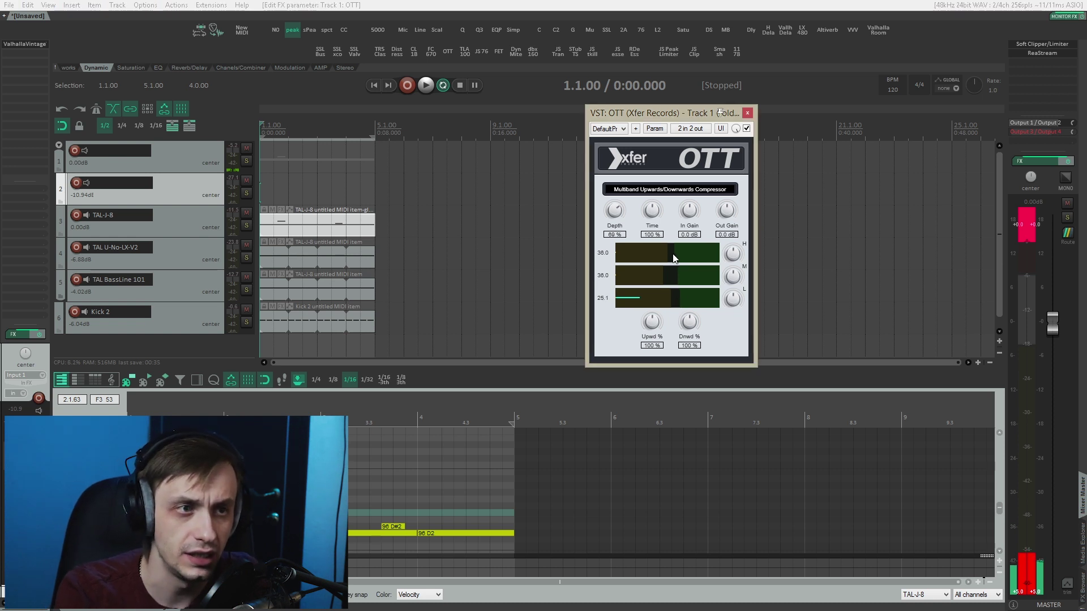
{"action": "left_click", "coordinate": [746, 128]}
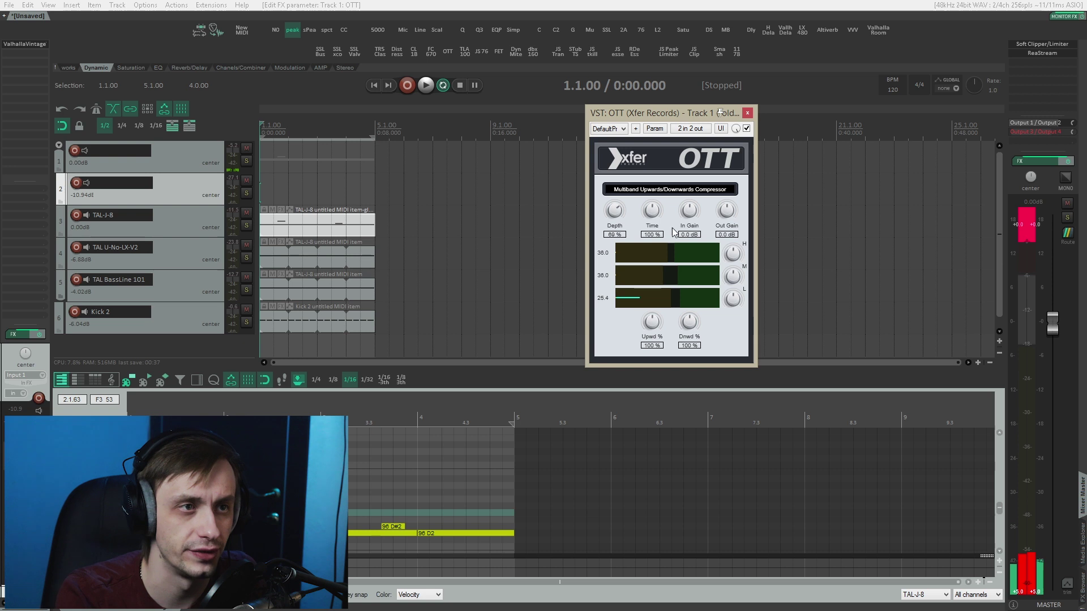
{"action": "key", "text": "space"}
{"action": "left_click", "coordinate": [747, 129]}
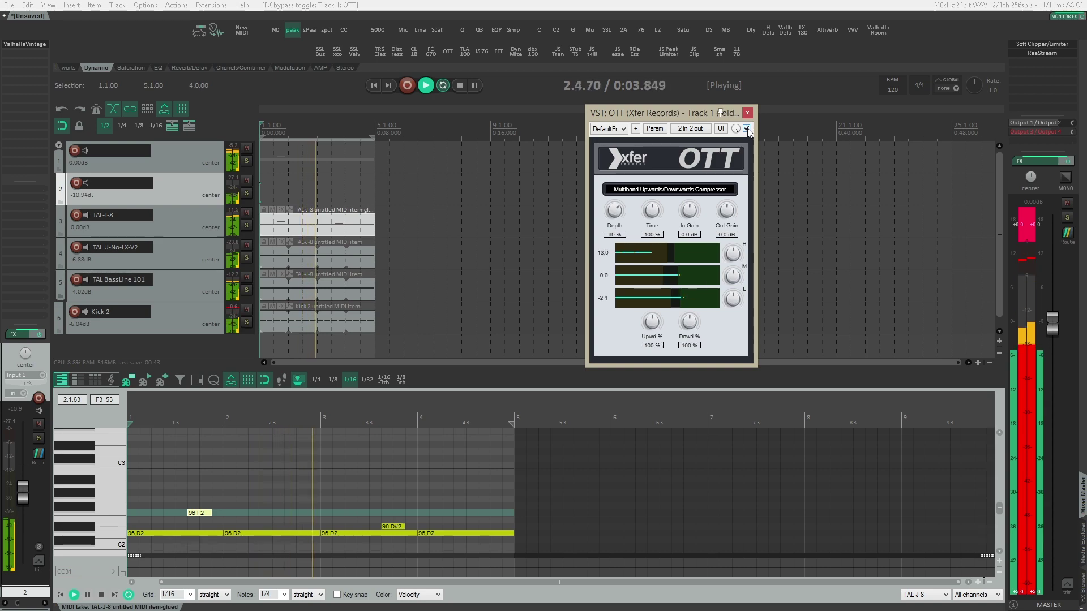